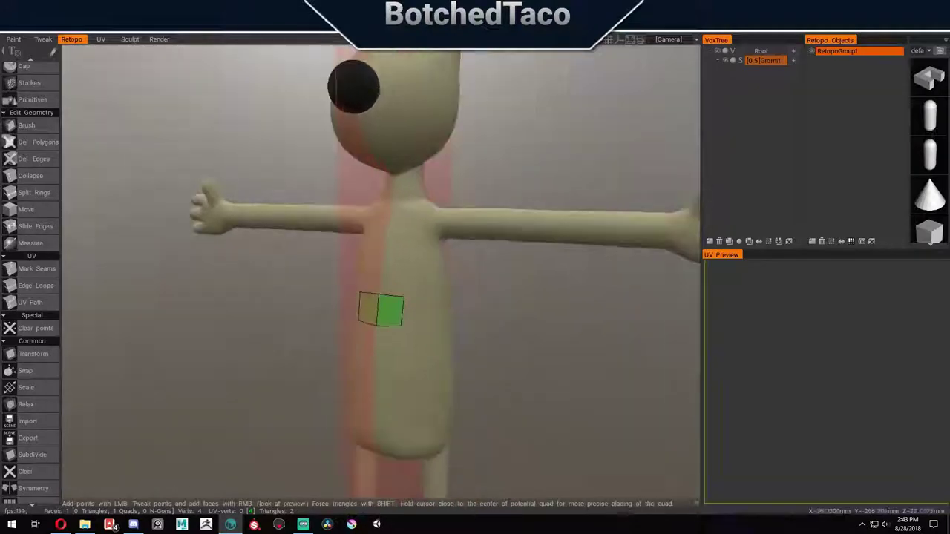
# Step: Build a band of quads around the character's waist, extending it from the front centre across the side and back
pyautogui.moveTo(460, 339); pyautogui.dragTo(544, 340)
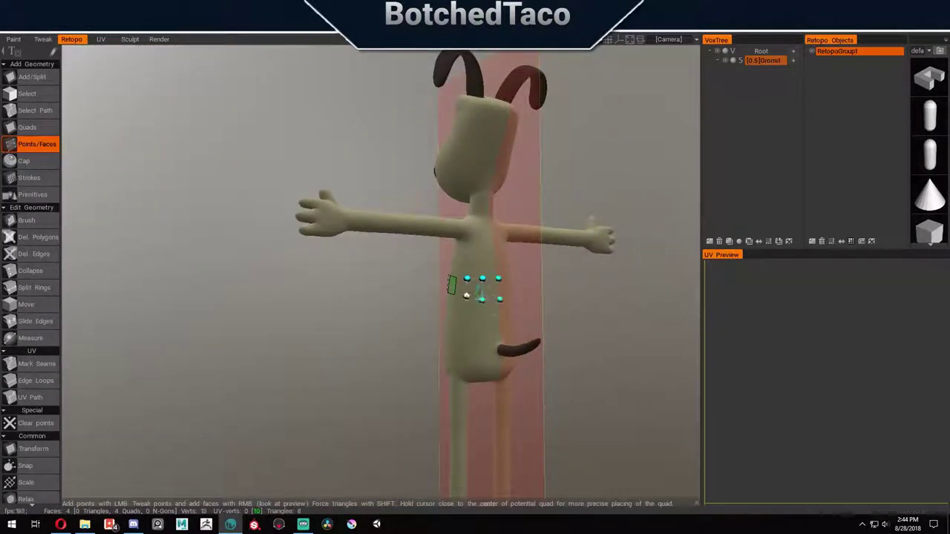
pyautogui.moveTo(359, 339); pyautogui.dragTo(282, 297)
pyautogui.click(26, 304)
pyautogui.click(35, 321)
pyautogui.moveTo(406, 333); pyautogui.dragTo(303, 281)
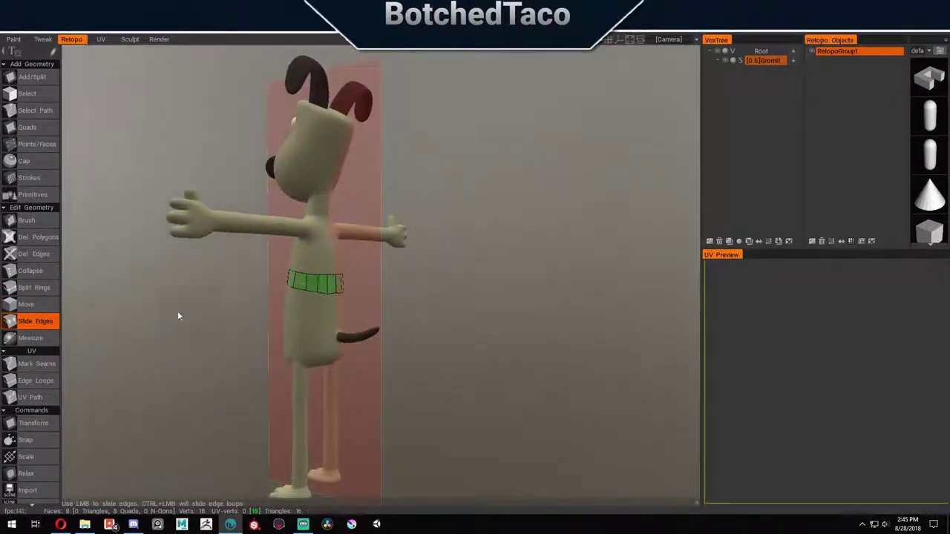
# Step: Move the vertices of the waist band to straighten its edges and space its quads evenly
pyautogui.moveTo(178, 316); pyautogui.dragTo(215, 316)
pyautogui.click(37, 144)
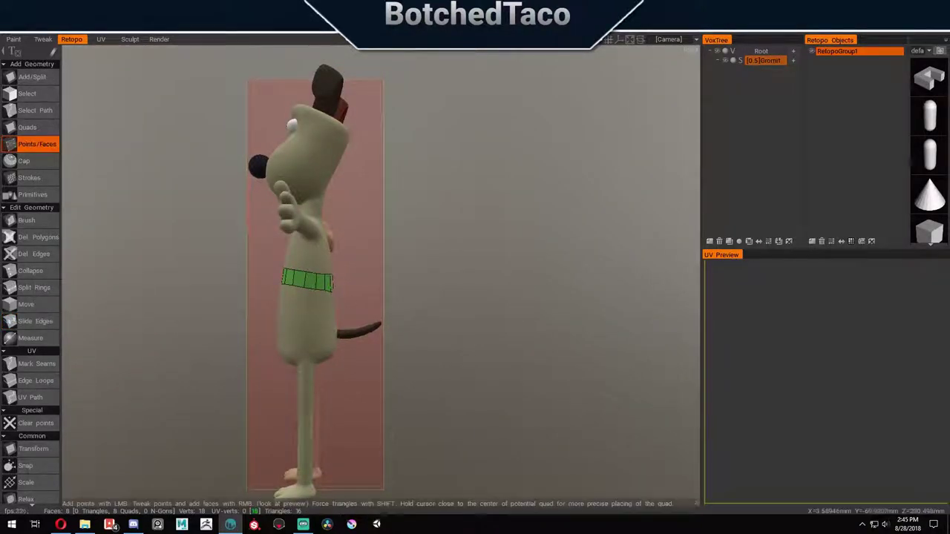
pyautogui.moveTo(416, 290); pyautogui.dragTo(495, 287)
pyautogui.scroll(5, 494, 287)
pyautogui.click(29, 306)
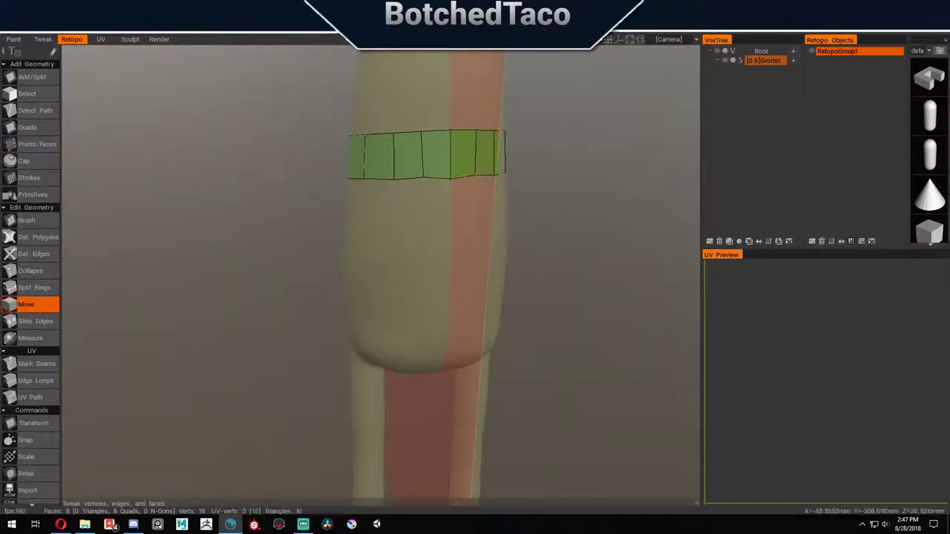
pyautogui.scroll(-5, 337, 222)
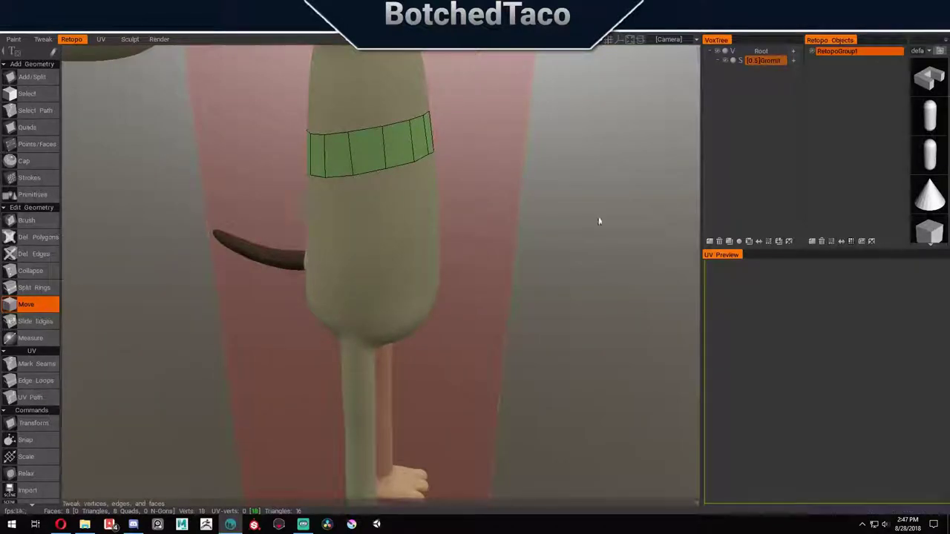
pyautogui.moveTo(601, 218); pyautogui.dragTo(457, 158)
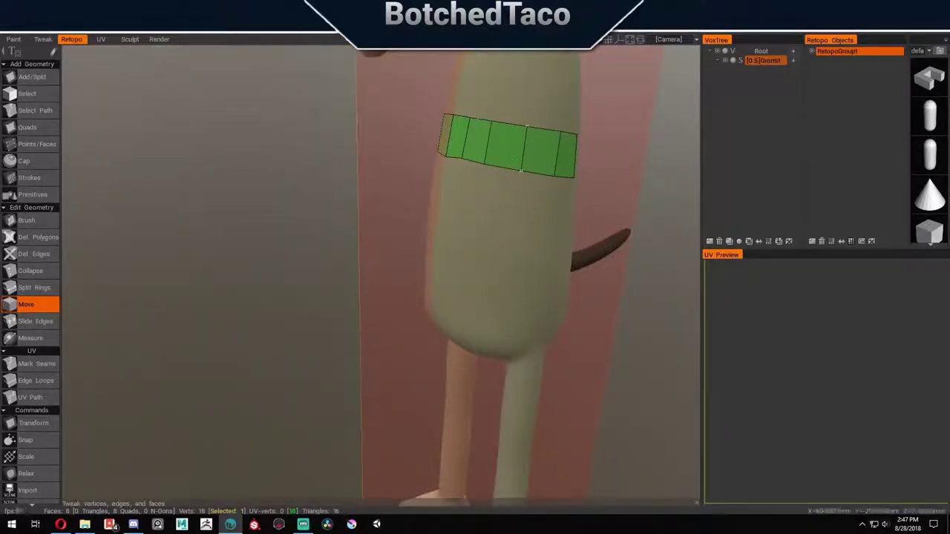
pyautogui.scroll(5, 444, 187)
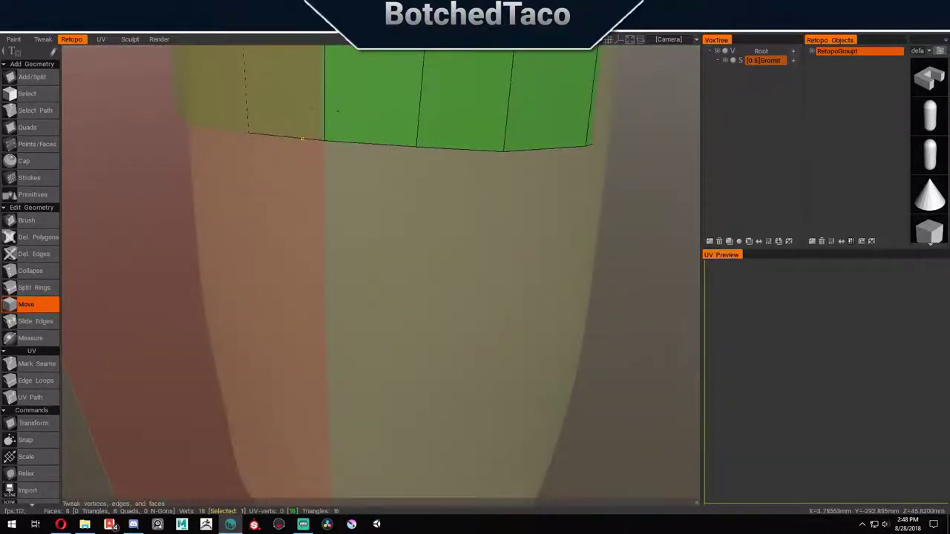
pyautogui.moveTo(631, 104); pyautogui.dragTo(634, 277, button='middle')
pyautogui.moveTo(413, 188); pyautogui.dragTo(435, 191)
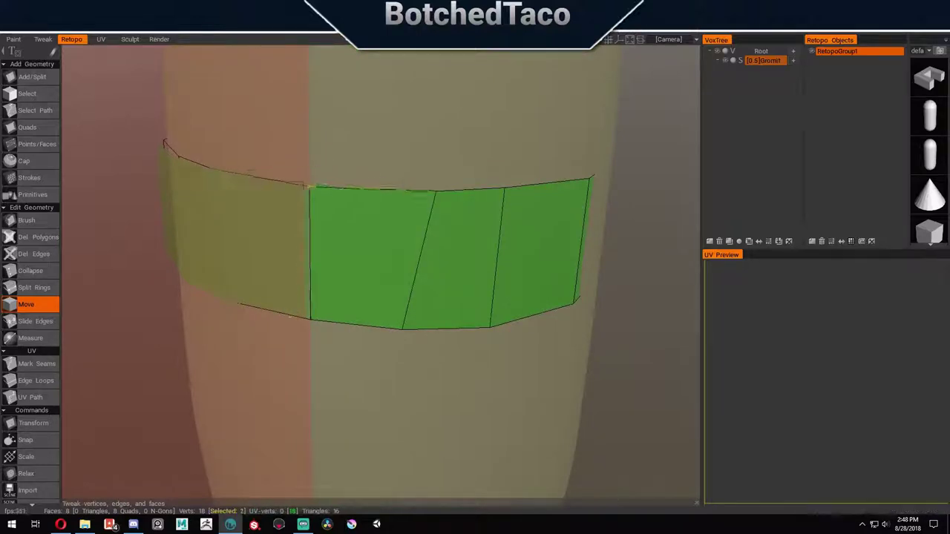
pyautogui.scroll(-5, 567, 288)
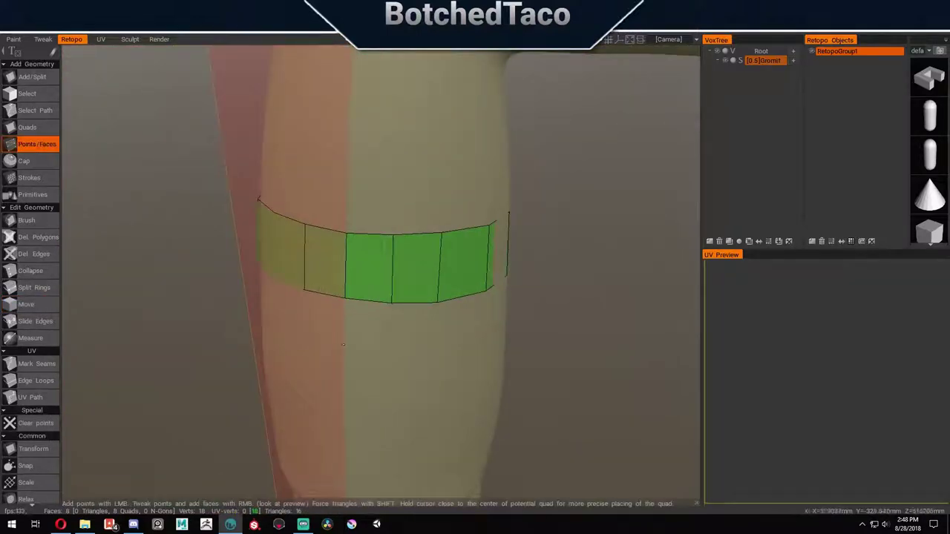
# Step: Add rows of quads below the waist band, extending the mesh down the torso toward the tail
pyautogui.click(391, 350)
pyautogui.rightClick(415, 323)
pyautogui.moveTo(416, 323); pyautogui.dragTo(430, 286, button='middle')
pyautogui.scroll(5, 542, 240)
pyautogui.rightClick(505, 297)
pyautogui.rightClick(423, 371)
pyautogui.rightClick(416, 275)
pyautogui.moveTo(415, 297); pyautogui.dragTo(312, 297, button='middle')
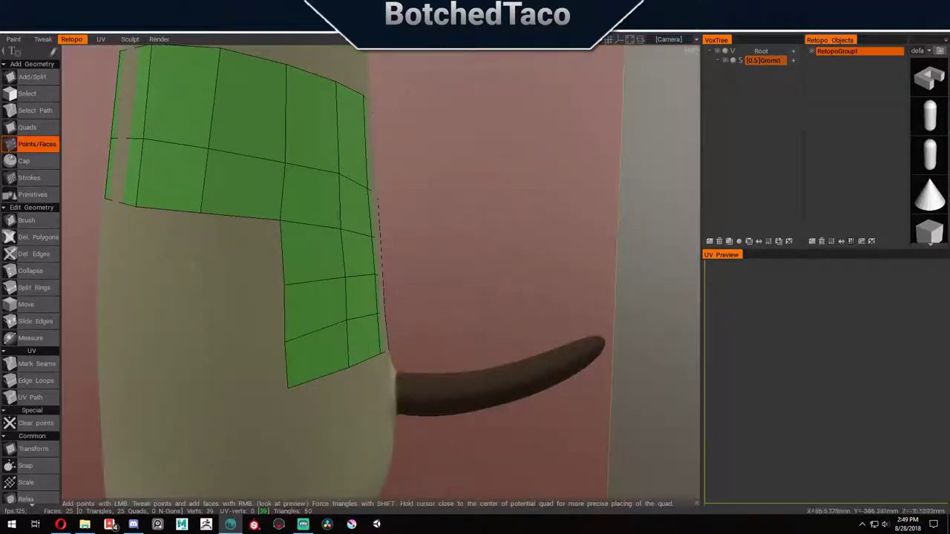
# Step: Fill in the missing quads around the side of the torso to complete the rows just above the tail
pyautogui.moveTo(589, 259); pyautogui.dragTo(323, 267, button='middle')
pyautogui.click(279, 267)
pyautogui.click(277, 310)
pyautogui.moveTo(277, 310); pyautogui.dragTo(547, 285, button='middle')
pyautogui.rightClick(393, 378)
pyautogui.moveTo(619, 265); pyautogui.dragTo(446, 356, button='middle')
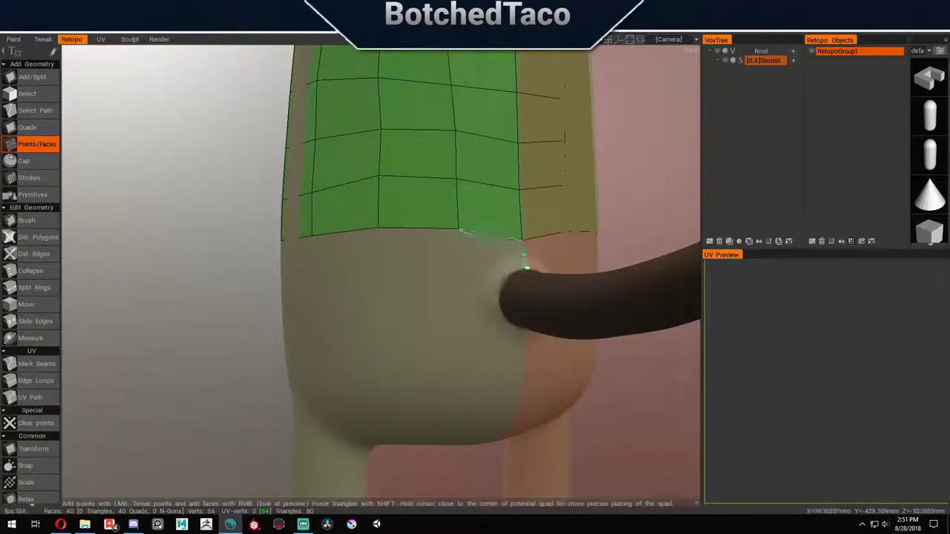
# Step: Place retopology points around the tail's base and on the torso surface surrounding it, undoing a misplaced point
pyautogui.moveTo(527, 331); pyautogui.dragTo(460, 290, button='middle')
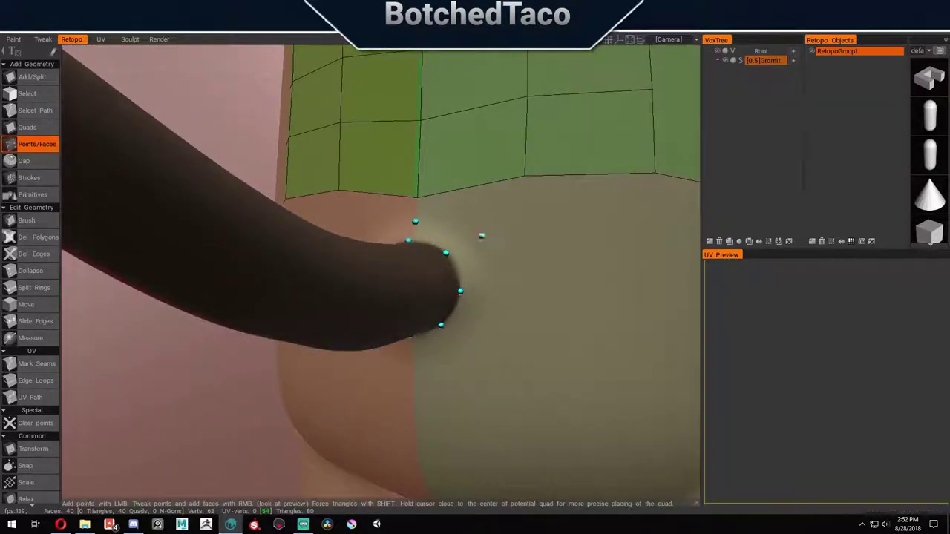
pyautogui.rightClick(479, 288)
pyautogui.moveTo(479, 288); pyautogui.dragTo(264, 267, button='middle')
pyautogui.moveTo(105, 293); pyautogui.dragTo(445, 311, button='middle')
pyautogui.hotkey('ctrl', 'z')
pyautogui.click(246, 187)
pyautogui.moveTo(246, 188); pyautogui.dragTo(348, 270, button='middle')
pyautogui.click(282, 268)
# Step: Fill the points around the tail's base with a ring of quads on the torso and a short band on the tail
pyautogui.rightClick(500, 284)
pyautogui.rightClick(322, 201)
pyautogui.moveTo(322, 200); pyautogui.dragTo(564, 244, button='middle')
pyautogui.click(399, 246)
pyautogui.rightClick(401, 299)
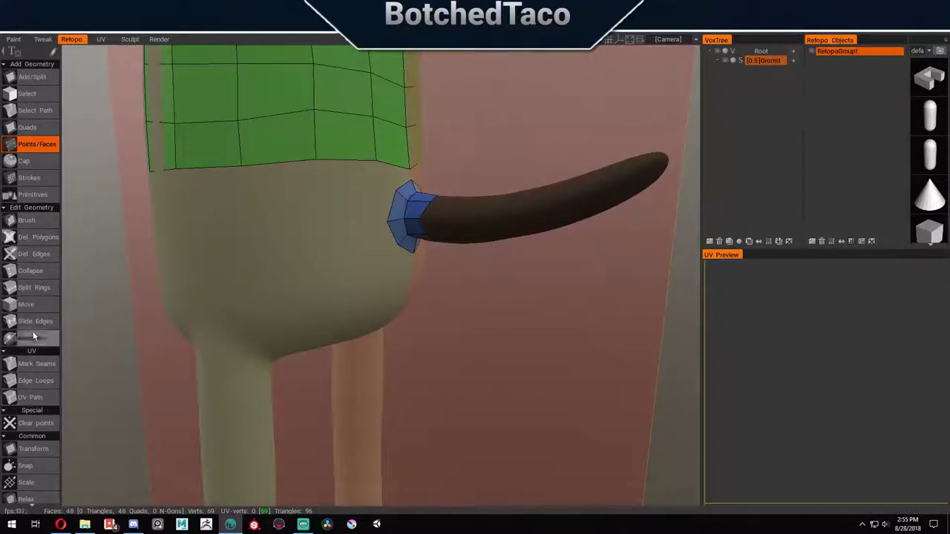
# Step: Adjust the vertices of the quads surrounding the tail's base
pyautogui.press('m')
pyautogui.moveTo(439, 271); pyautogui.dragTo(594, 267, button='middle')
pyautogui.moveTo(432, 258); pyautogui.dragTo(450, 297, button='middle')
pyautogui.moveTo(546, 369); pyautogui.dragTo(457, 355, button='middle')
# Step: Place evenly spaced rings of points along the tail from its base toward the tip
pyautogui.press('p')
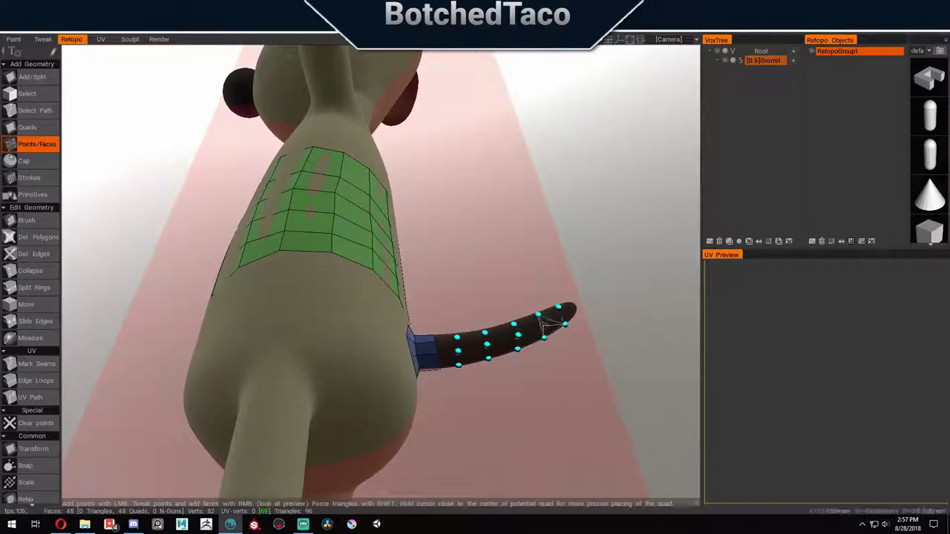
pyautogui.click(549, 323)
pyautogui.moveTo(549, 323); pyautogui.dragTo(577, 378, button='middle')
pyautogui.moveTo(519, 334); pyautogui.dragTo(520, 267, button='middle')
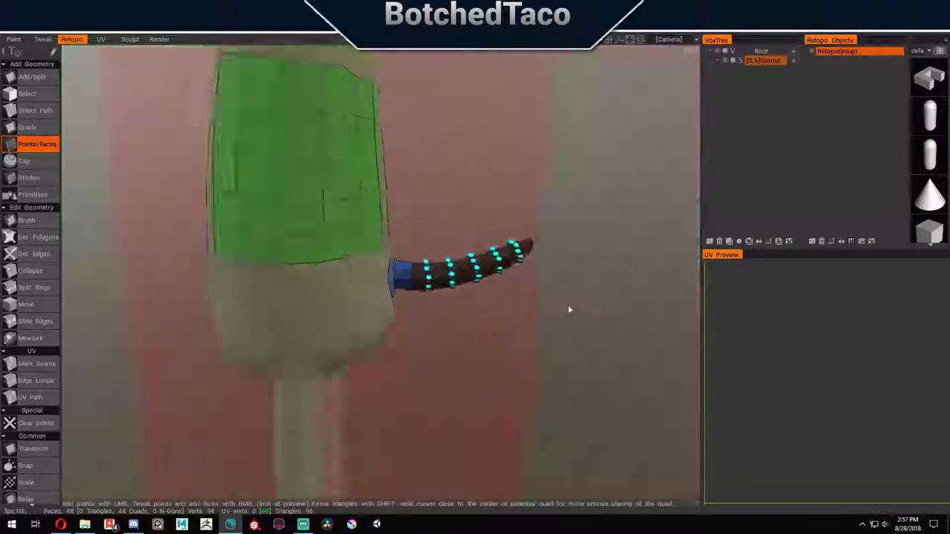
# Step: Fill the rings of points along the tail with quads and adjust the vertices near the tip
pyautogui.scroll(5, 568, 304)
pyautogui.moveTo(505, 347); pyautogui.dragTo(624, 293, button='middle')
pyautogui.click(582, 371)
pyautogui.scroll(5, 500, 302)
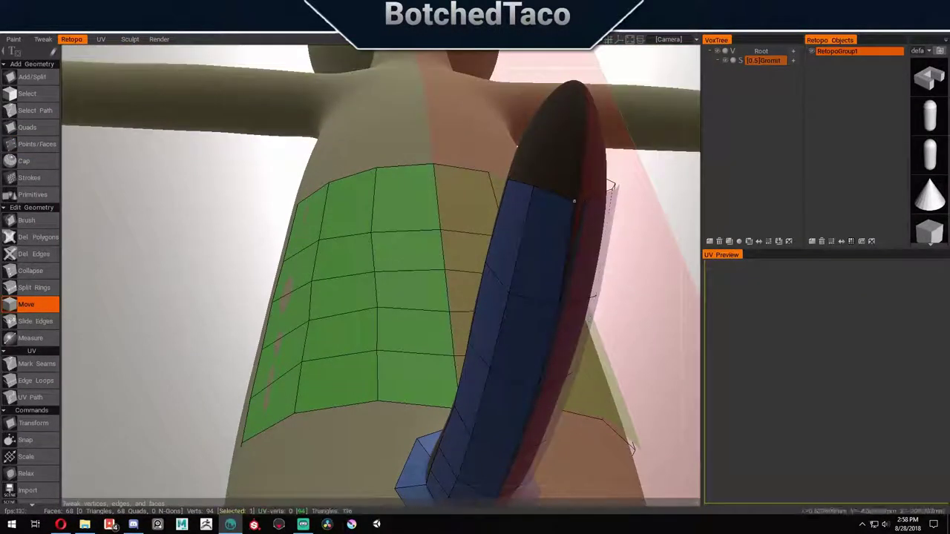
# Step: Place points on the tail's tip and close the end of the tail with faces
pyautogui.moveTo(636, 191); pyautogui.dragTo(529, 260, button='middle')
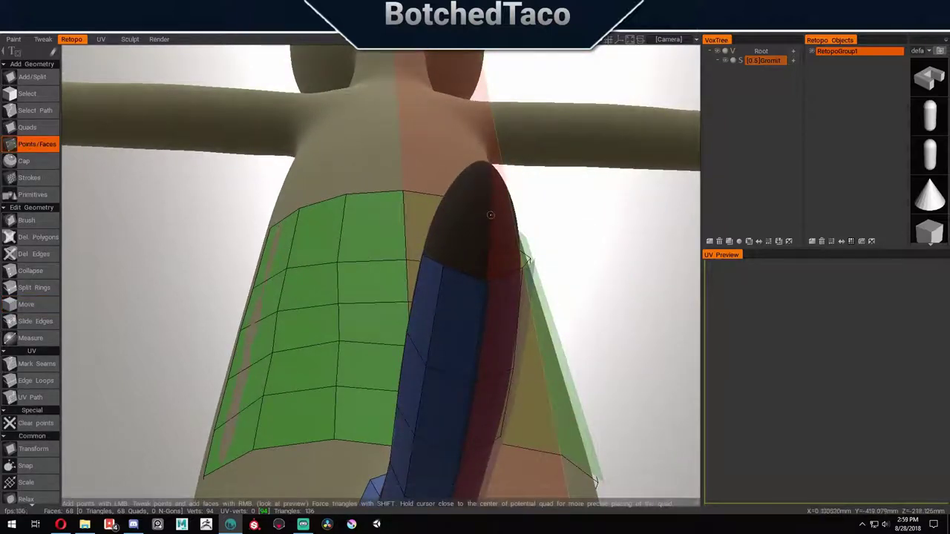
pyautogui.scroll(4, 608, 250)
pyautogui.moveTo(608, 249); pyautogui.dragTo(536, 230, button='middle')
pyautogui.click(328, 180)
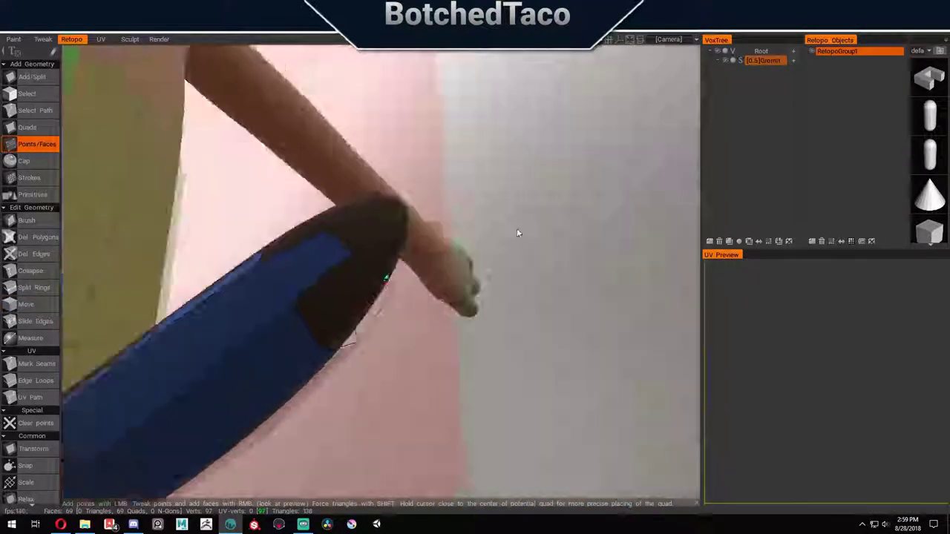
pyautogui.scroll(-3, 505, 185)
pyautogui.moveTo(504, 185); pyautogui.dragTo(335, 159, button='middle')
pyautogui.scroll(4, 317, 207)
pyautogui.click(335, 158)
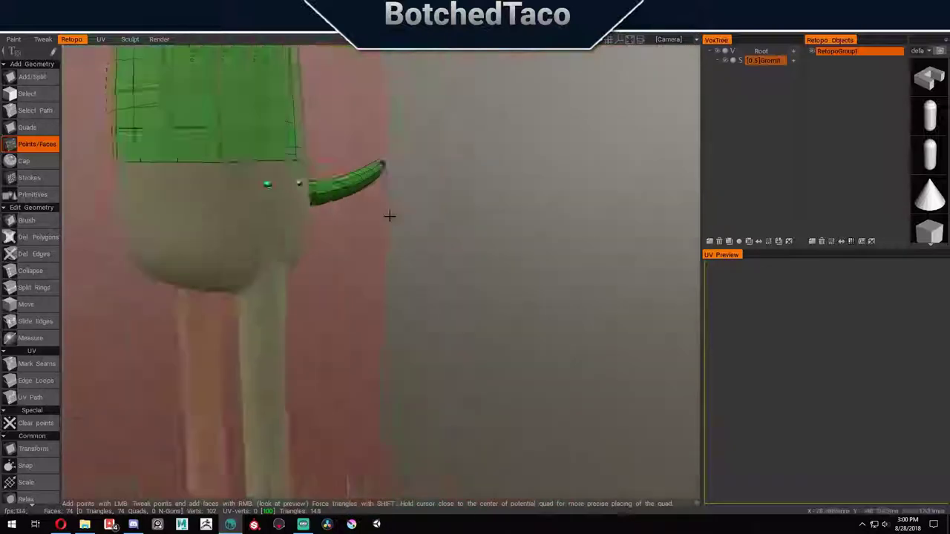
# Step: Connect the tail's base to the torso mesh with quads and slide the torso's horizontal edge loops to even their spacing
pyautogui.moveTo(388, 212); pyautogui.dragTo(247, 264, button='middle')
pyautogui.moveTo(386, 222); pyautogui.dragTo(416, 238, button='middle')
pyautogui.click(36, 321)
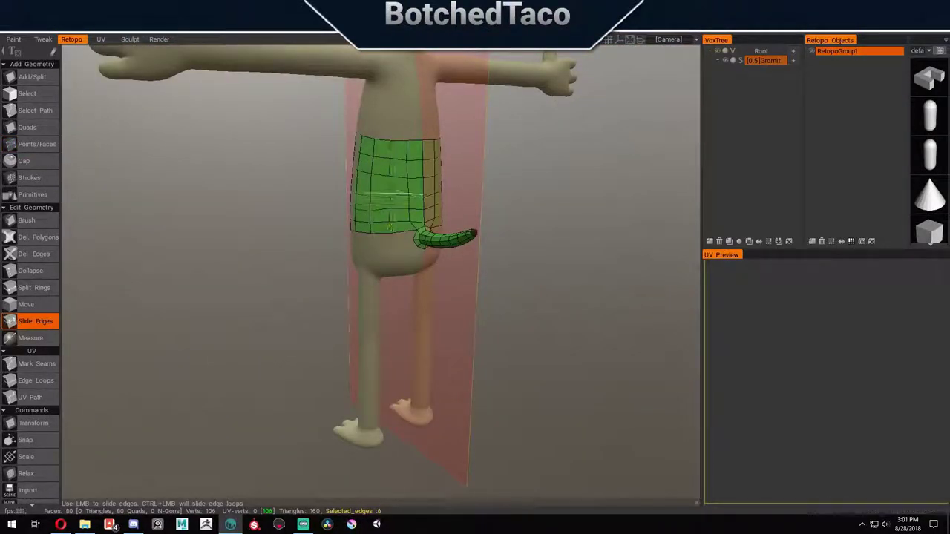
pyautogui.moveTo(567, 251); pyautogui.dragTo(541, 270, button='middle')
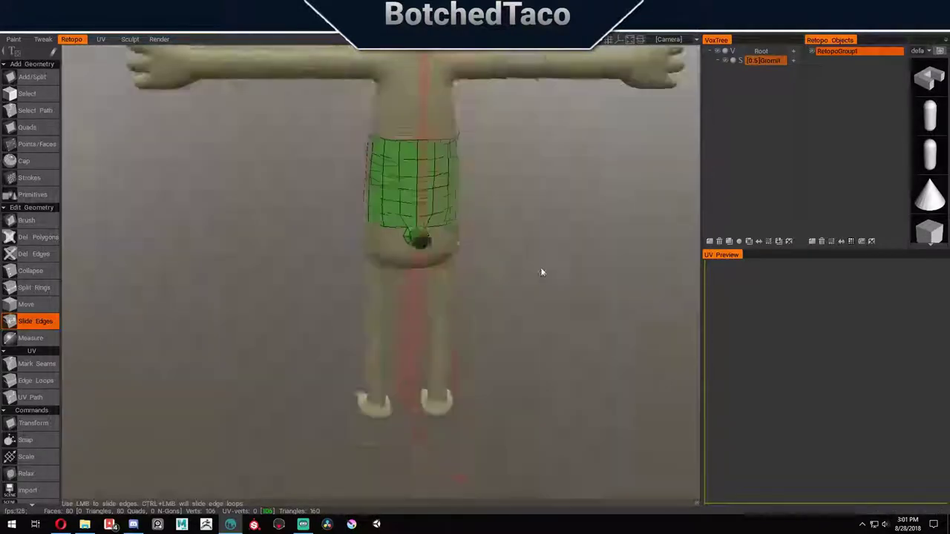
pyautogui.scroll(5, 577, 290)
pyautogui.moveTo(587, 304); pyautogui.dragTo(334, 193, button='middle')
# Step: Add two more quads between the tail's base and the lower edge of the torso mesh
pyautogui.press('q')
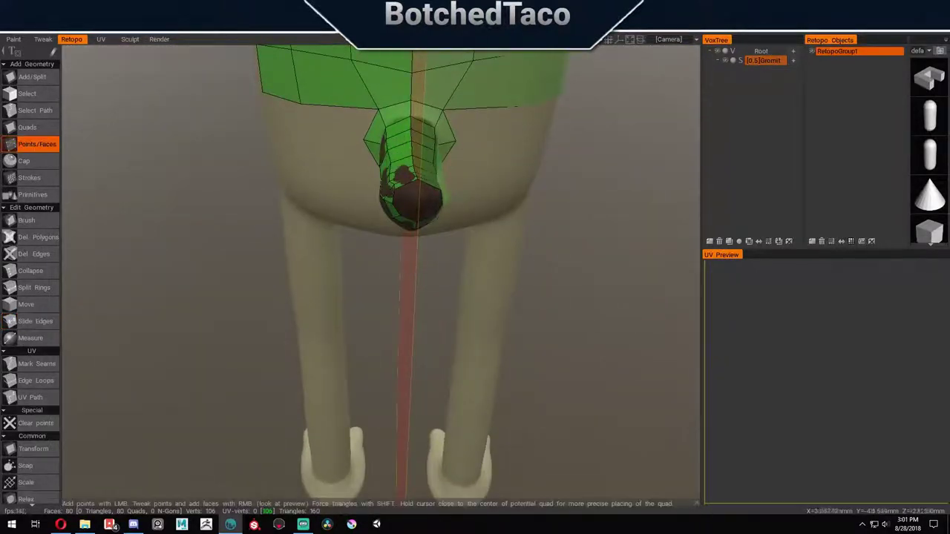
pyautogui.moveTo(401, 223); pyautogui.dragTo(312, 208, button='middle')
pyautogui.moveTo(445, 216); pyautogui.dragTo(297, 267, button='middle')
pyautogui.scroll(5, 297, 297)
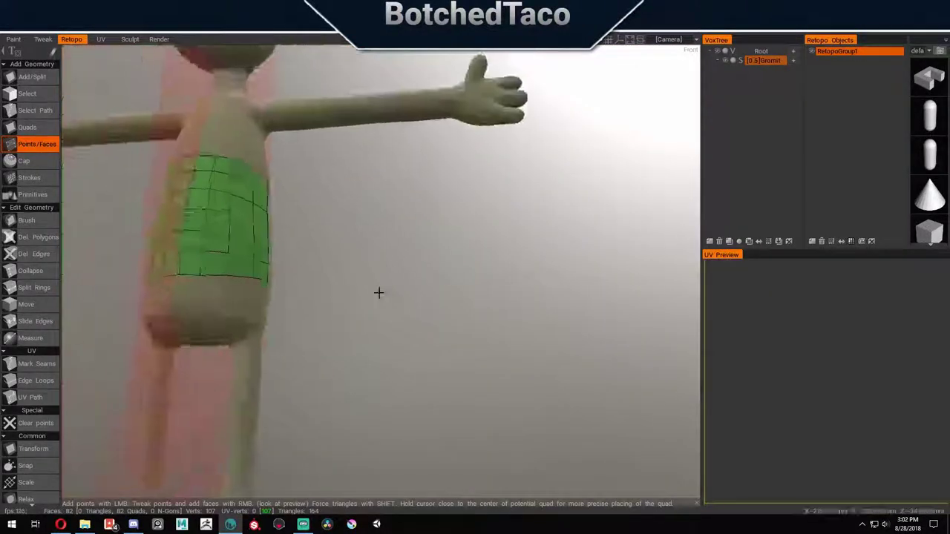
# Step: Place points around the upper leg and create the first three quads of a band there
pyautogui.moveTo(564, 289); pyautogui.dragTo(594, 296, button='middle')
pyautogui.moveTo(473, 258); pyautogui.dragTo(662, 286, button='middle')
pyautogui.scroll(5, 661, 286)
pyautogui.scroll(-5, 416, 260)
pyautogui.moveTo(416, 260); pyautogui.dragTo(569, 251, button='middle')
pyautogui.scroll(5, 625, 210)
pyautogui.click(33, 287)
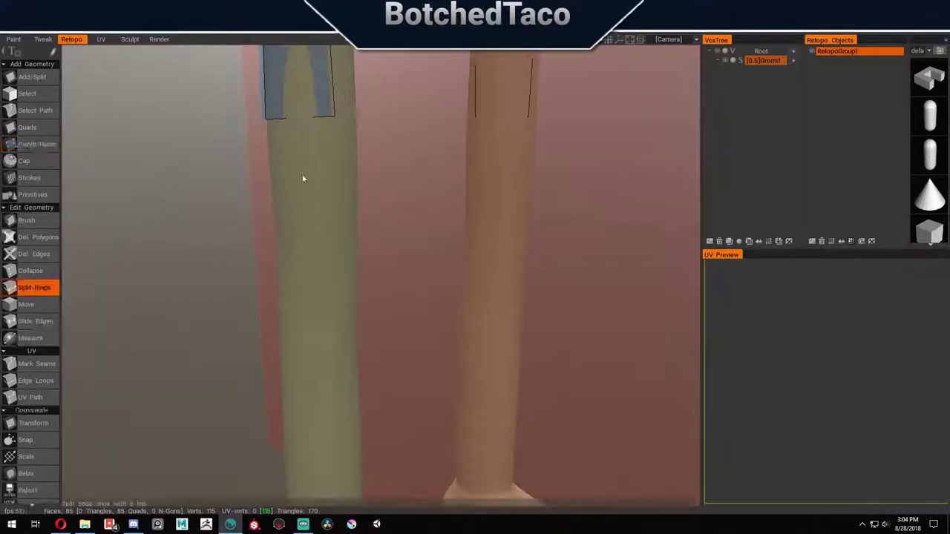
pyautogui.moveTo(650, 186); pyautogui.dragTo(520, 215, button='middle')
pyautogui.hotkey('ctrl', 'z')
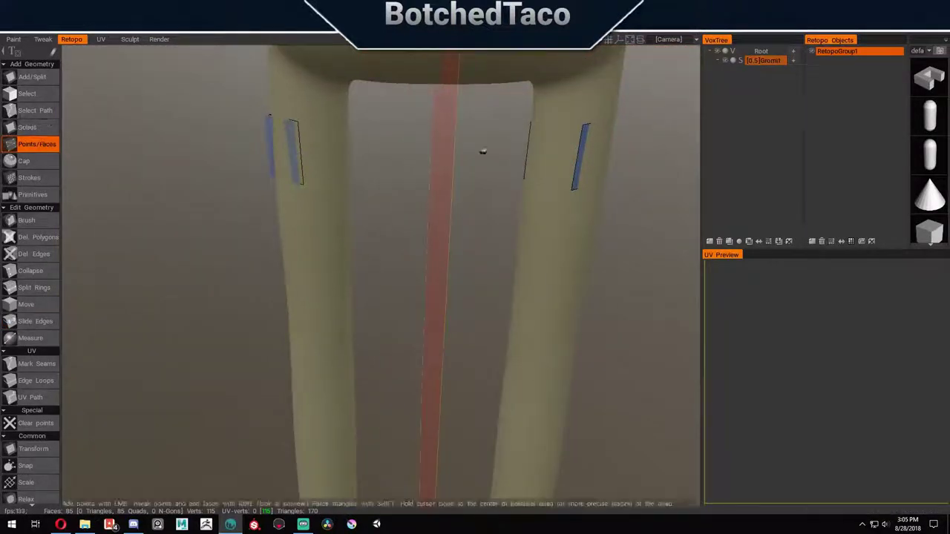
# Step: Move the corner vertices of the upper-leg quads to fit them to the leg's surface
pyautogui.click(33, 127)
pyautogui.moveTo(583, 124); pyautogui.dragTo(223, 282, button='middle')
pyautogui.click(26, 304)
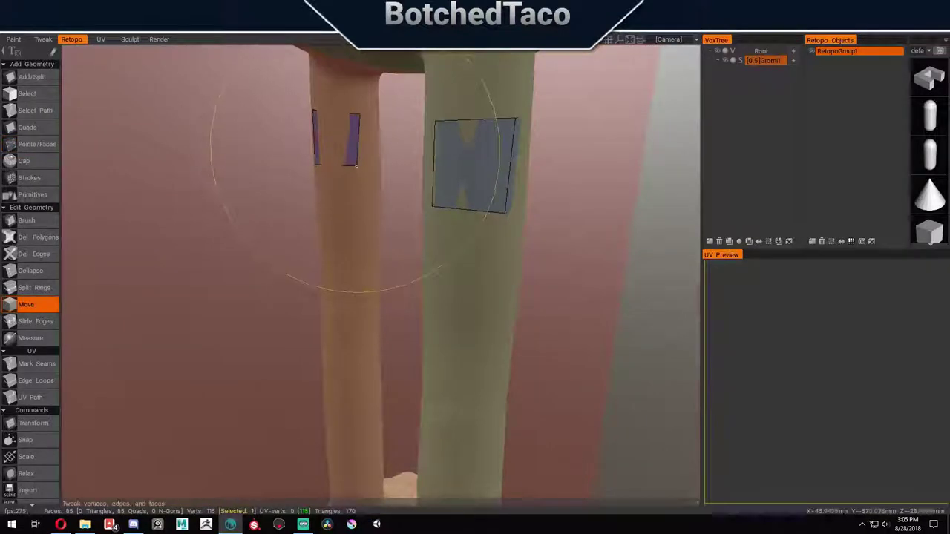
pyautogui.moveTo(318, 191); pyautogui.dragTo(223, 223, button='middle')
# Step: Add the remaining quads to close the band around the upper leg and adjust its vertices
pyautogui.click(37, 144)
pyautogui.moveTo(569, 191); pyautogui.dragTo(571, 151, button='middle')
pyautogui.click(631, 126)
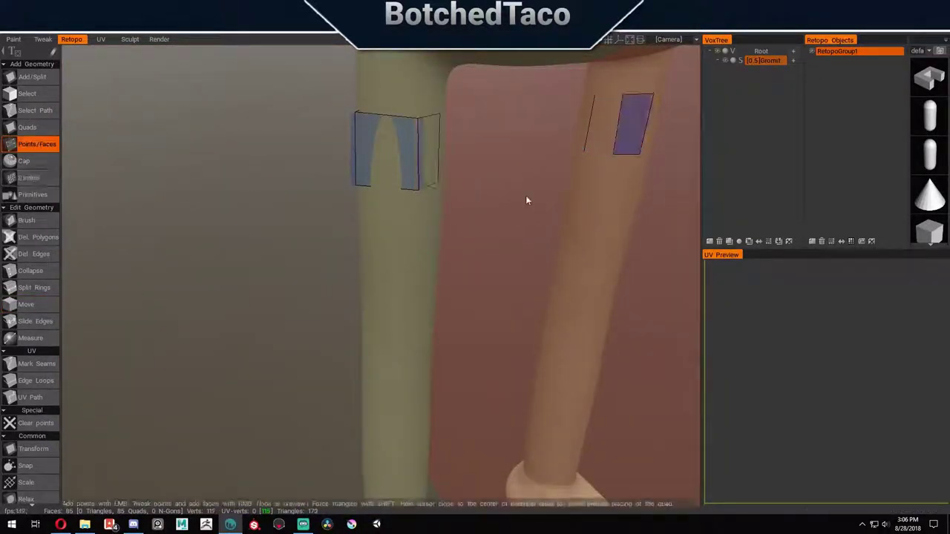
pyautogui.click(26, 305)
pyautogui.moveTo(415, 223); pyautogui.dragTo(222, 204, button='middle')
pyautogui.moveTo(408, 282); pyautogui.dragTo(373, 115, button='middle')
pyautogui.press('p')
pyautogui.moveTo(490, 134); pyautogui.dragTo(653, 178, button='middle')
pyautogui.press('p')
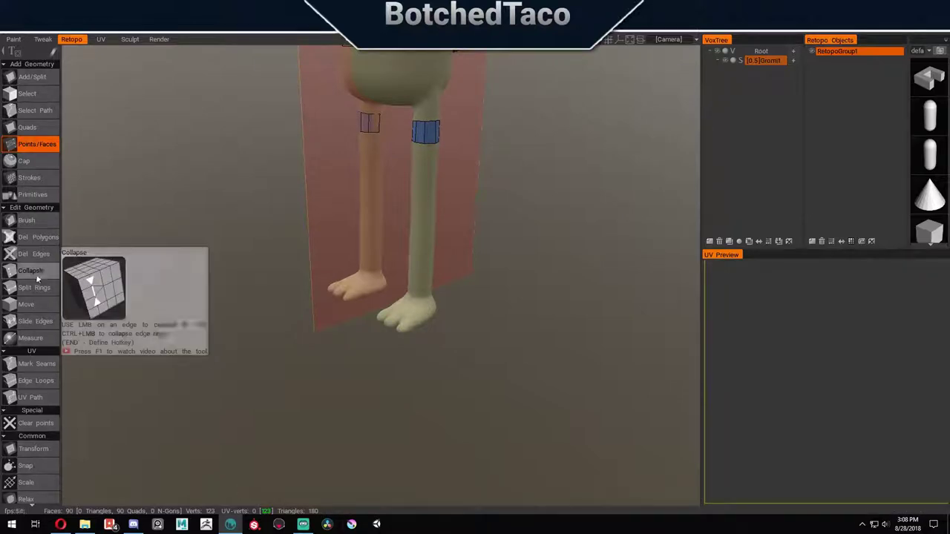
# Step: Slide the lower edge loop of the leg band upward to shorten the band
pyautogui.click(35, 320)
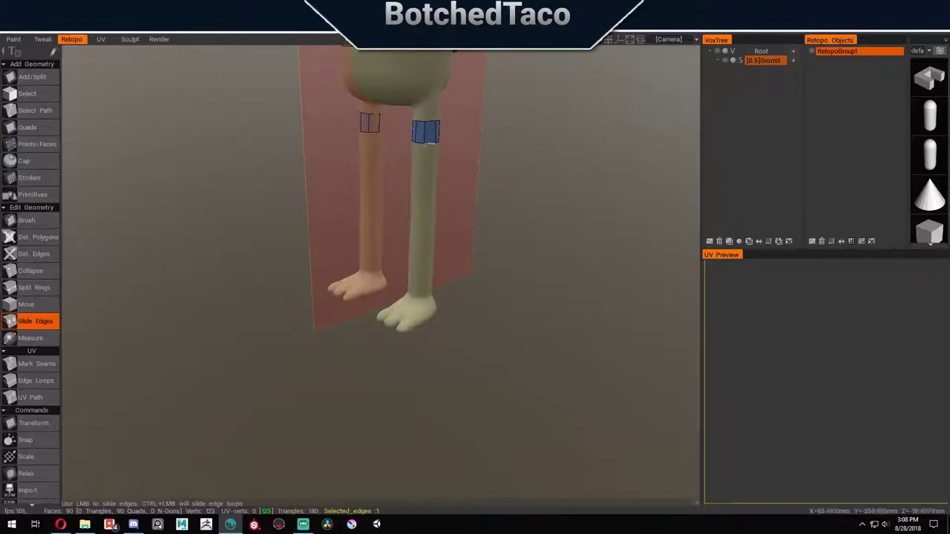
pyautogui.click(30, 95)
pyautogui.click(35, 321)
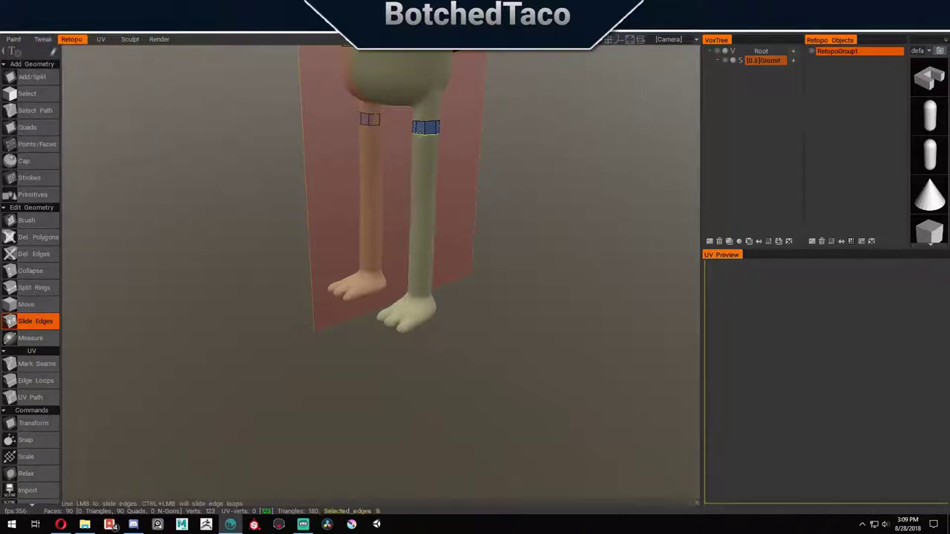
# Step: Try to lay out the leg topology with a stroke running down the leg from the band's lower edge
pyautogui.click(52, 94)
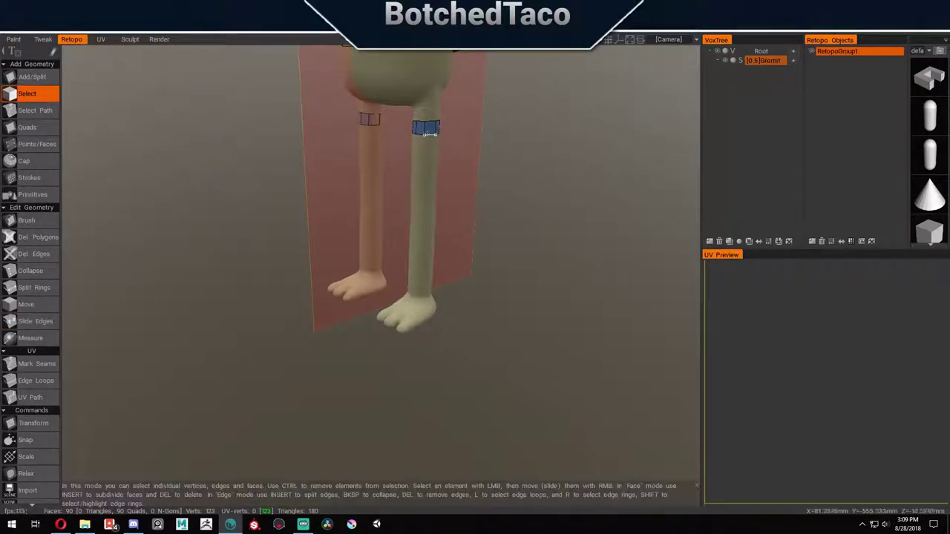
pyautogui.scroll(5, 558, 174)
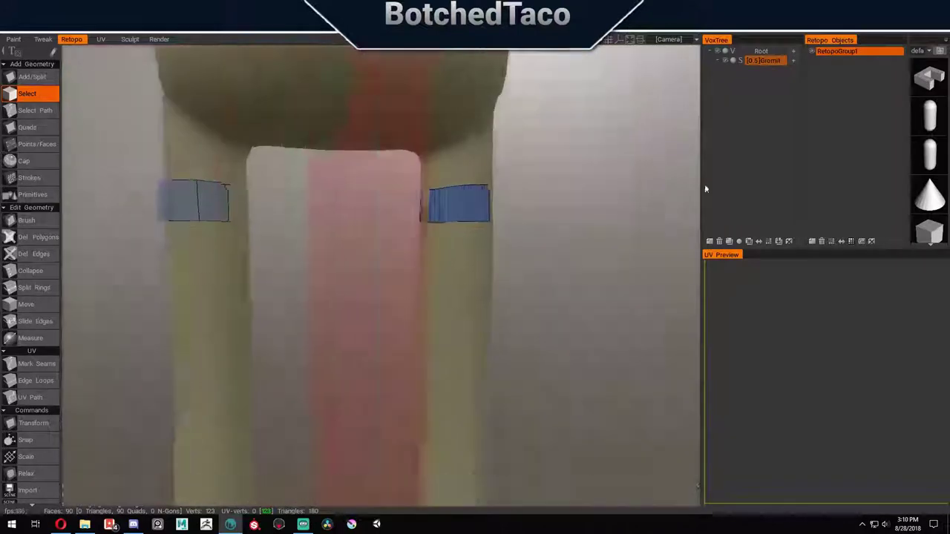
pyautogui.press('b')
pyautogui.press('s')
pyautogui.moveTo(467, 141); pyautogui.dragTo(460, 266)
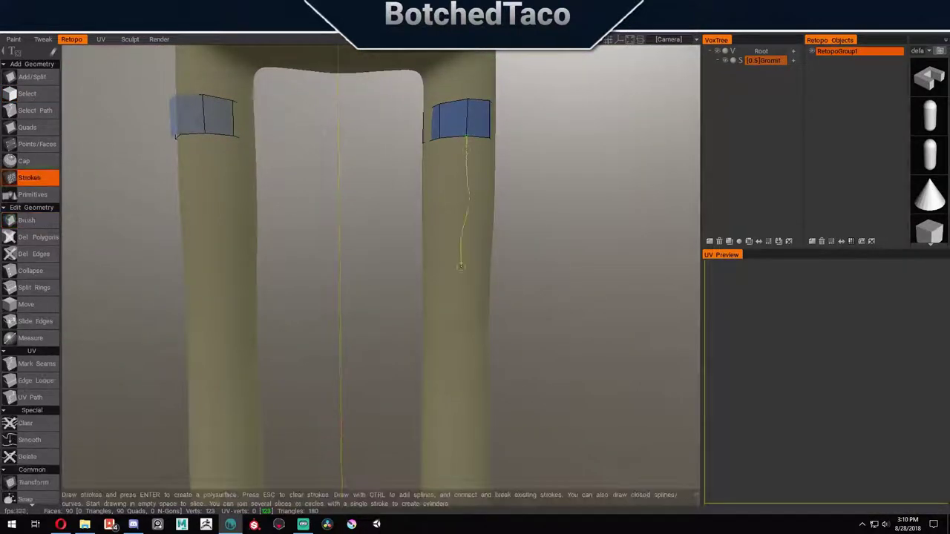
pyautogui.moveTo(458, 470); pyautogui.dragTo(534, 226)
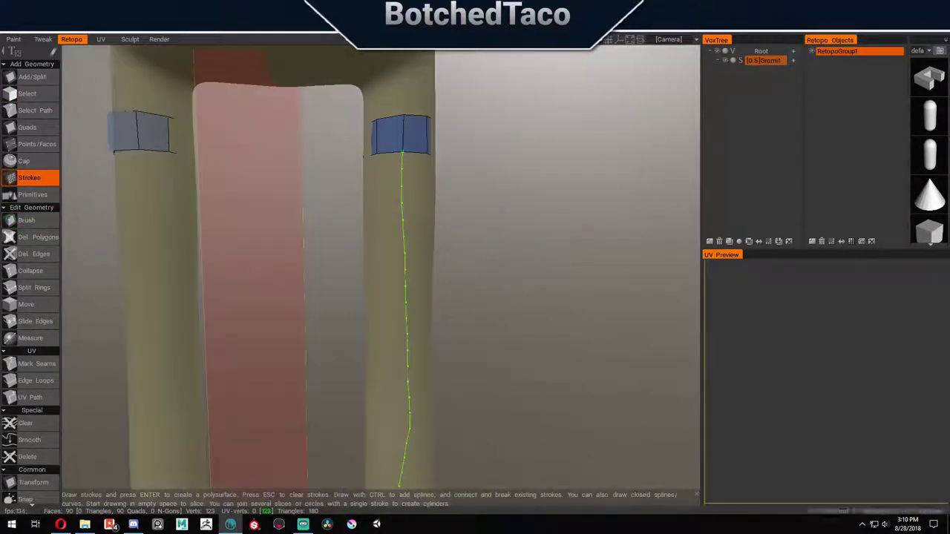
# Step: Place rows of points down the leg and fill them with two columns of quads below the upper-leg band
pyautogui.press('p')
pyautogui.scroll(-4, 627, 261)
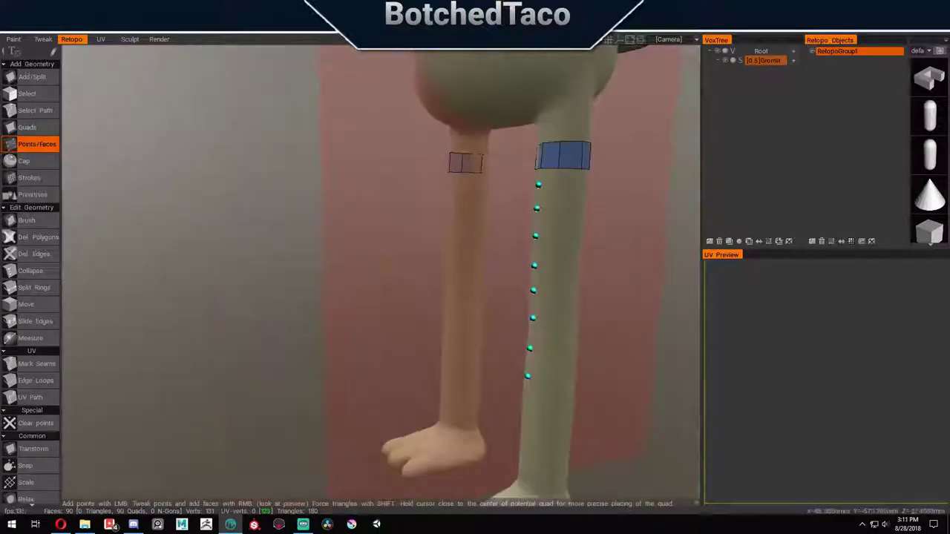
pyautogui.moveTo(569, 230); pyautogui.dragTo(564, 309, button='right')
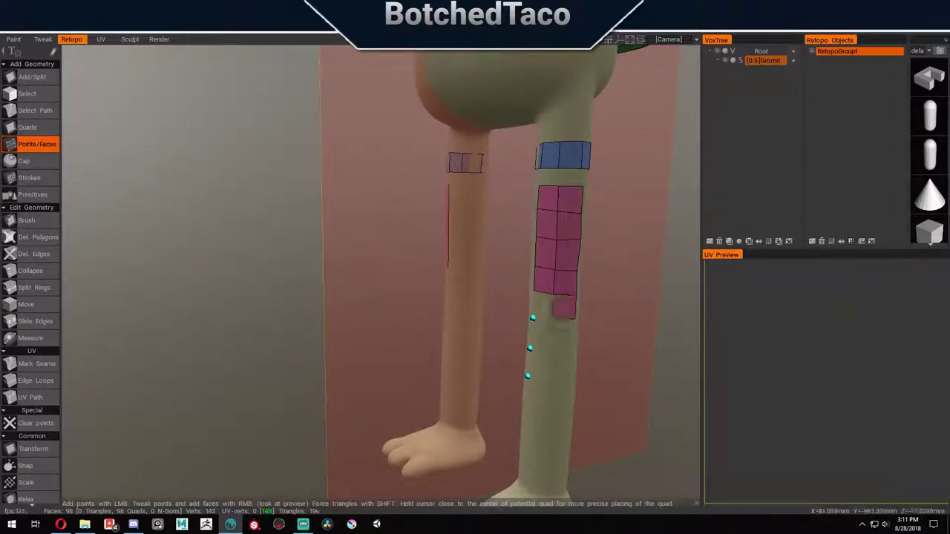
# Step: Extend strips of quads from the band down the front and back of the leg, matching the existing rows
pyautogui.click(27, 127)
pyautogui.moveTo(186, 274); pyautogui.dragTo(329, 279)
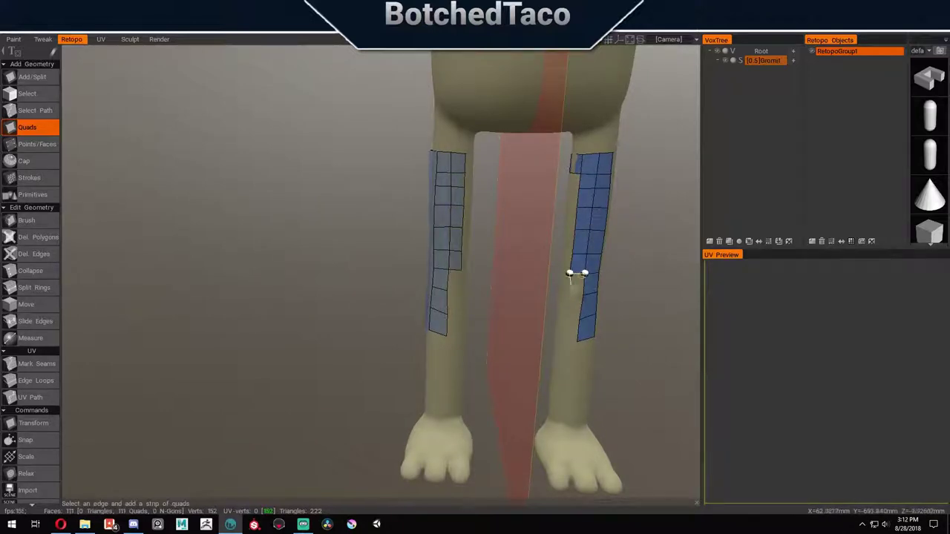
pyautogui.moveTo(673, 309); pyautogui.dragTo(480, 186)
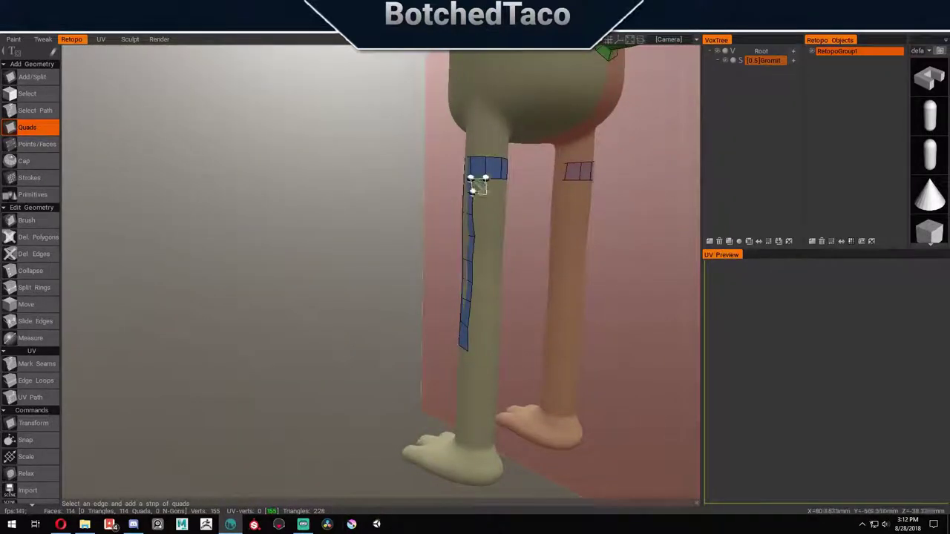
pyautogui.moveTo(378, 347); pyautogui.dragTo(530, 301)
pyautogui.scroll(5, 530, 301)
pyautogui.click(457, 178)
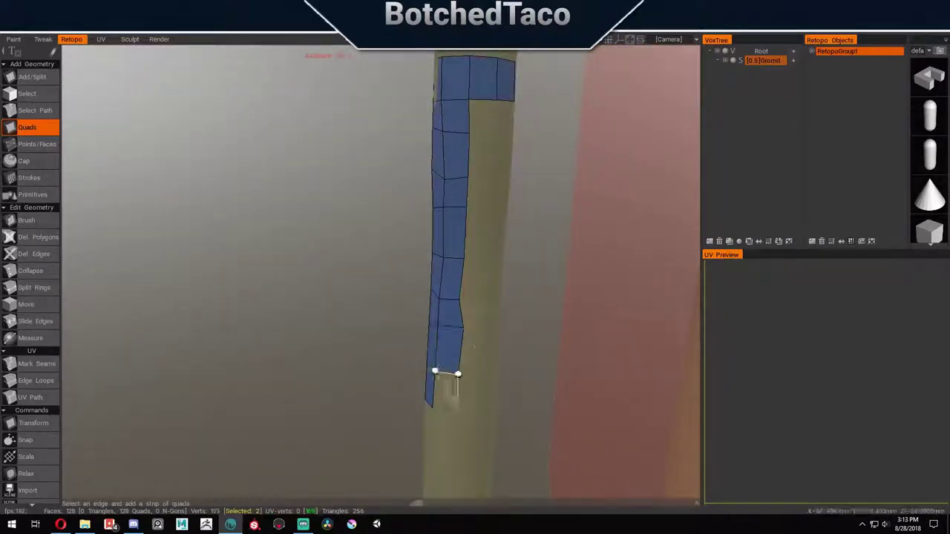
pyautogui.click(490, 176)
pyautogui.click(485, 257)
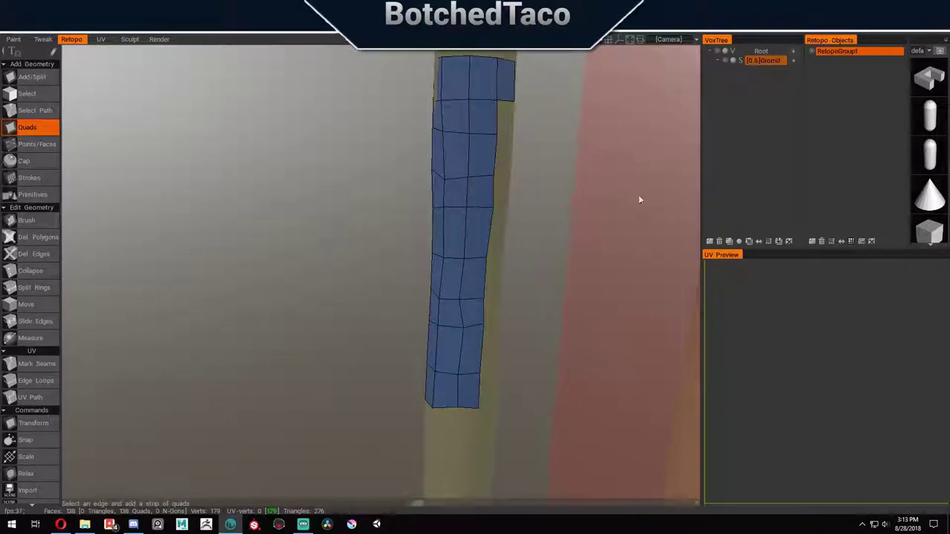
# Step: Fill the open gap on the inner side of the leg with quads to close the leg tube
pyautogui.moveTo(639, 198); pyautogui.dragTo(564, 186)
pyautogui.click(518, 100)
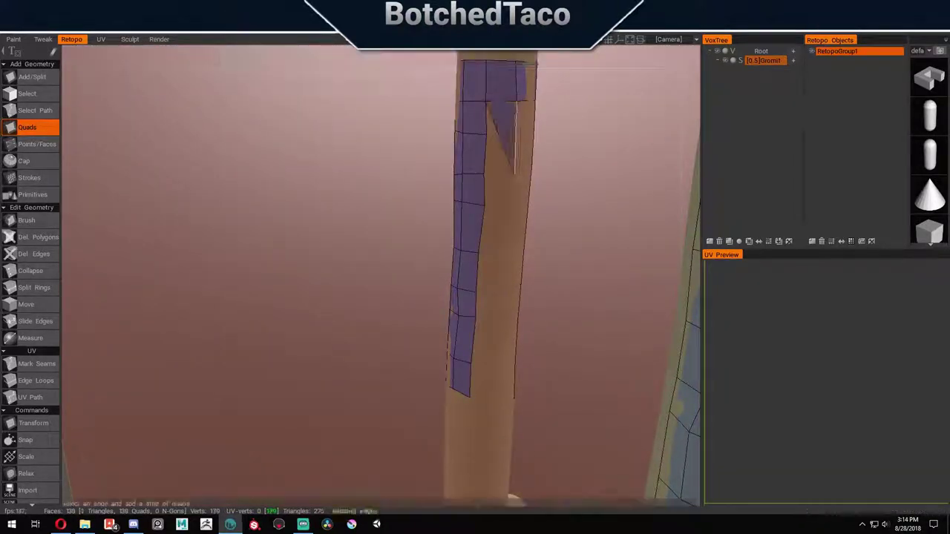
pyautogui.moveTo(486, 134); pyautogui.dragTo(459, 289)
pyautogui.moveTo(519, 297); pyautogui.dragTo(535, 163)
# Step: Even out the vertex spacing of the leg mesh with the retopo Brush
pyautogui.scroll(-5, 535, 164)
pyautogui.click(26, 220)
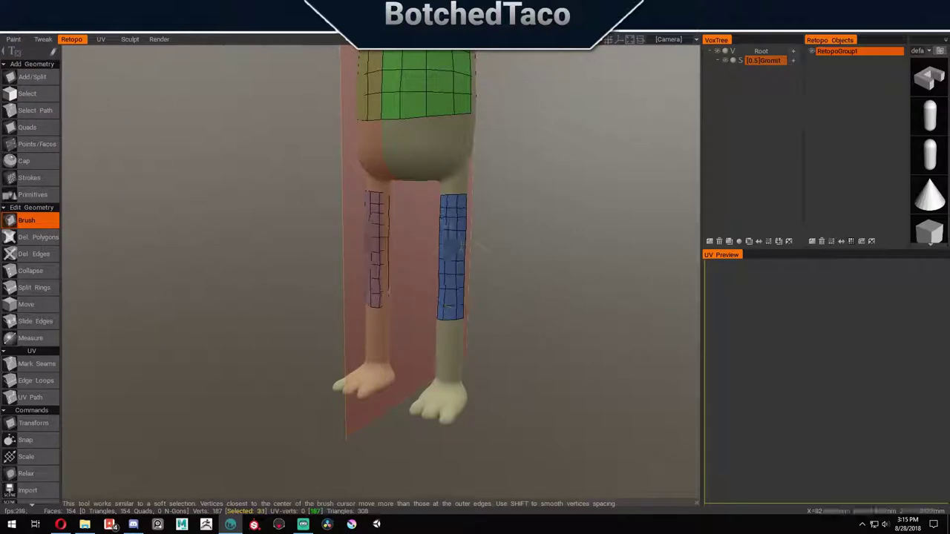
pyautogui.moveTo(438, 265); pyautogui.dragTo(382, 253)
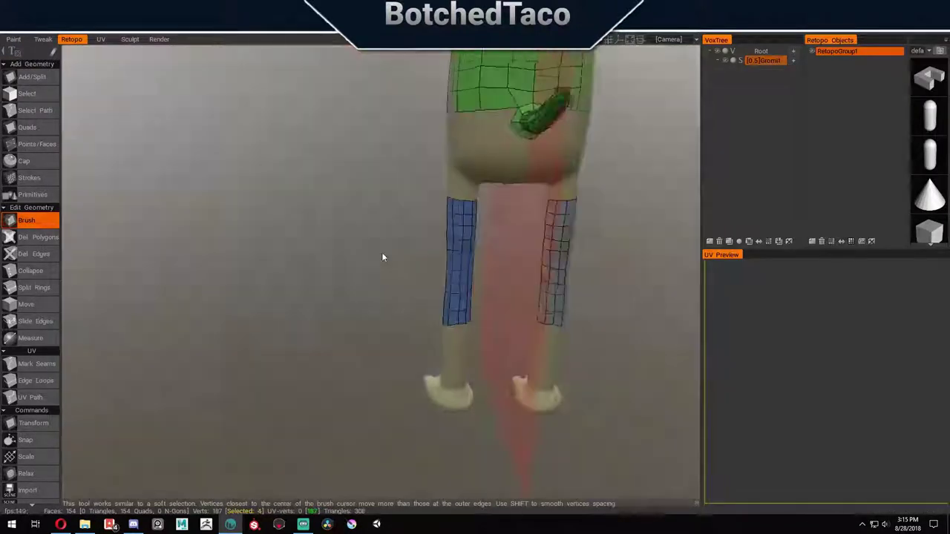
# Step: Add points and fill quads to extend the torso mesh downward around the hips and below the tail
pyautogui.click(36, 144)
pyautogui.moveTo(297, 297); pyautogui.dragTo(544, 141)
pyautogui.click(384, 146)
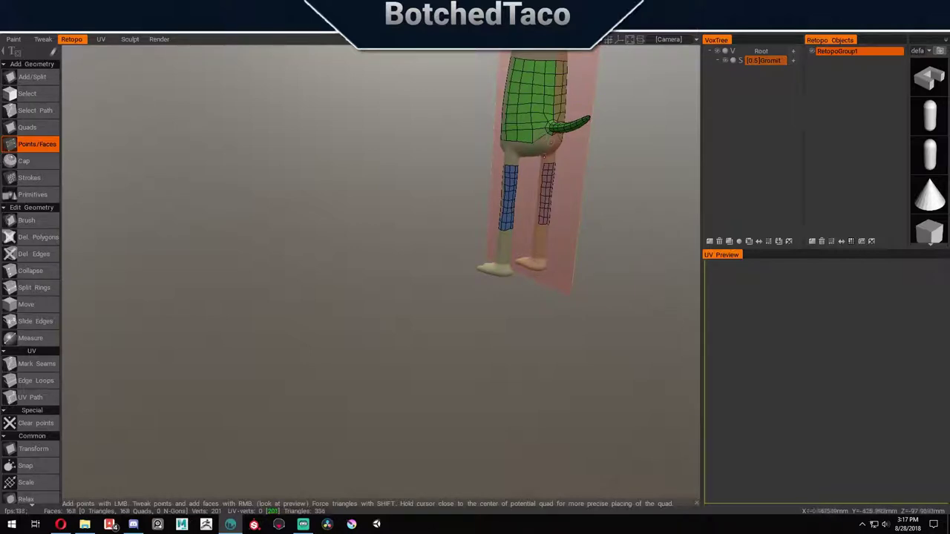
pyautogui.scroll(5, 551, 142)
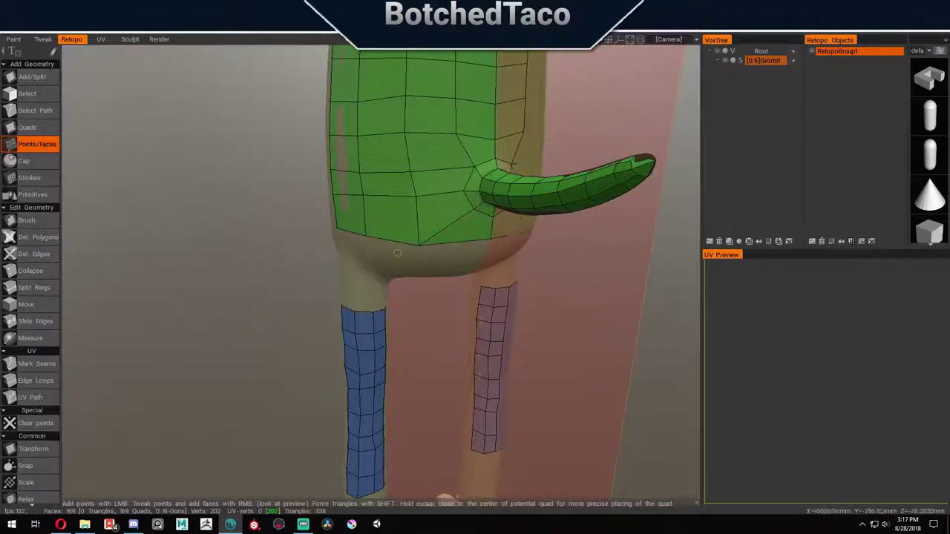
pyautogui.scroll(-5, 397, 254)
pyautogui.moveTo(402, 151); pyautogui.dragTo(573, 336)
pyautogui.click(479, 221)
pyautogui.moveTo(380, 283); pyautogui.dragTo(546, 220, button='right')
# Step: Place points around the upper arm near the shoulder and fill them with quads to form a band
pyautogui.press('e')
pyautogui.press('p')
pyautogui.click(432, 258)
pyautogui.click(450, 258)
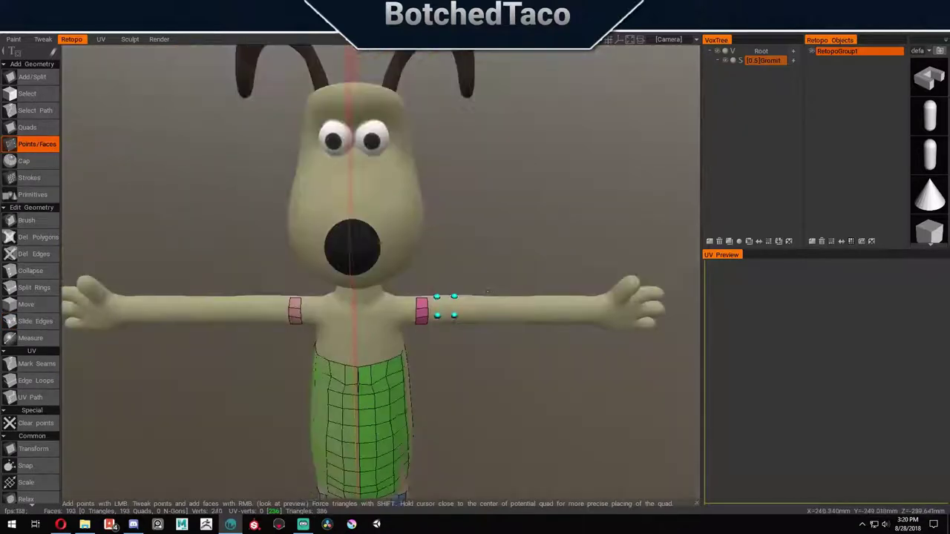
pyautogui.moveTo(437, 312); pyautogui.dragTo(368, 383, button='right')
# Step: Move vertices of the upper-arm band and the torso's upper edge to even out the quads
pyautogui.press('m')
pyautogui.moveTo(398, 308); pyautogui.dragTo(356, 338, button='right')
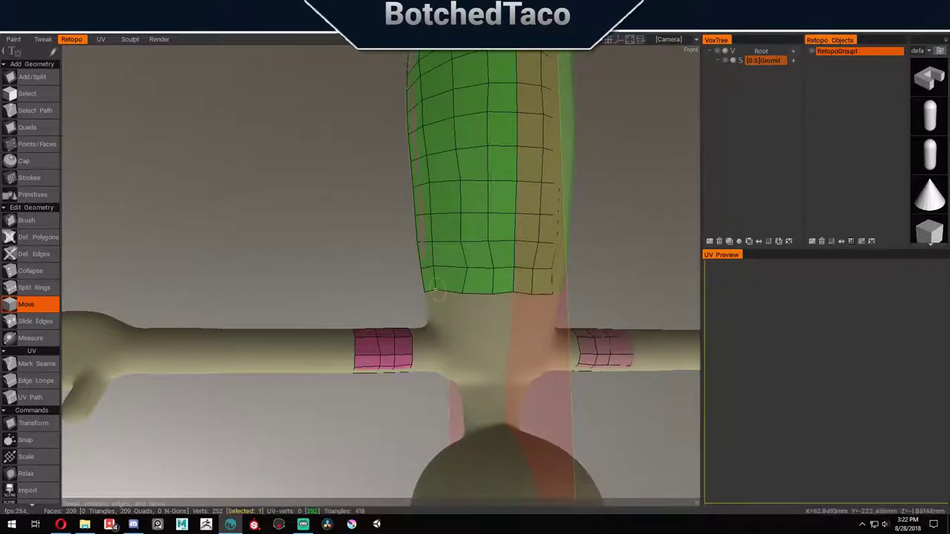
pyautogui.moveTo(435, 289); pyautogui.dragTo(436, 217, button='right')
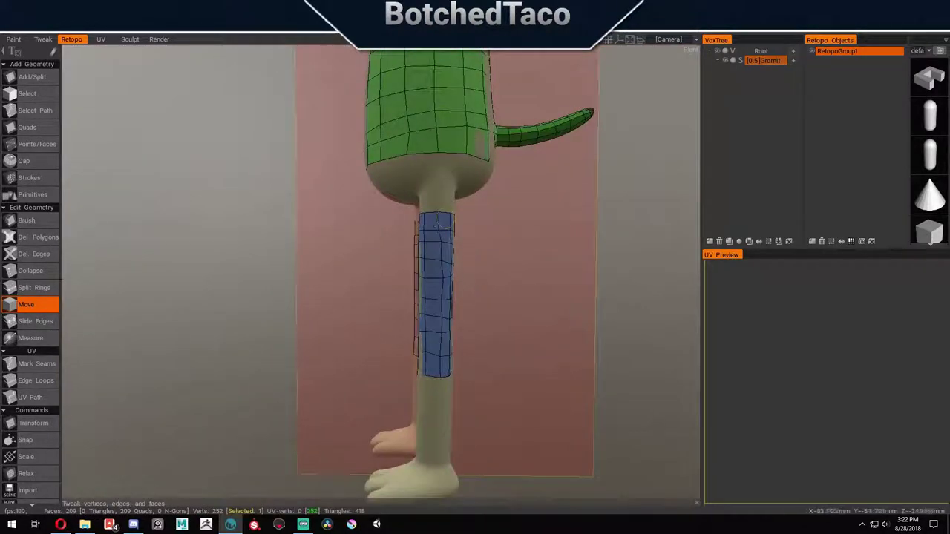
# Step: Move vertices on the front, back and outer side of the leg to straighten its edge loops
pyautogui.moveTo(438, 333); pyautogui.dragTo(653, 327, button='right')
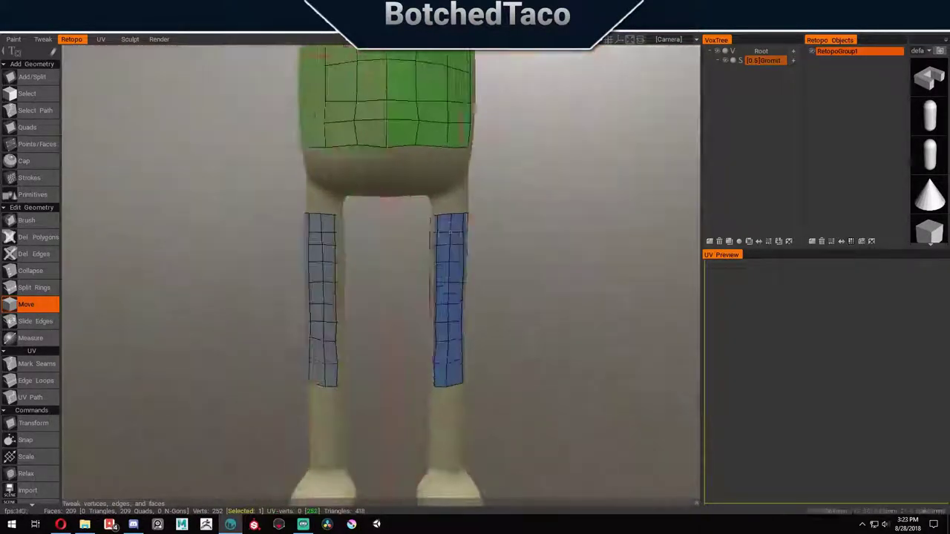
pyautogui.moveTo(442, 282); pyautogui.dragTo(445, 349, button='right')
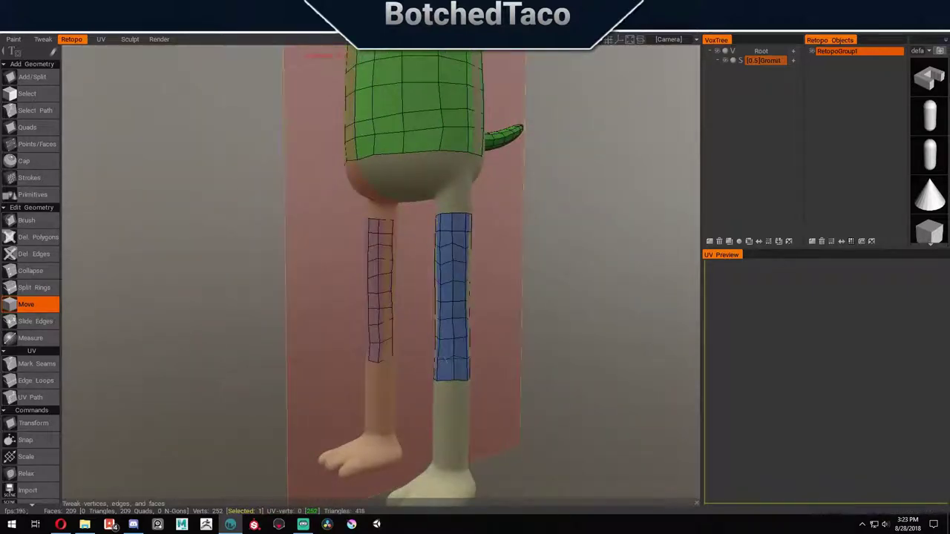
pyautogui.moveTo(453, 247); pyautogui.dragTo(452, 275, button='right')
pyautogui.moveTo(452, 321); pyautogui.dragTo(622, 379, button='right')
# Step: Move vertices on the front, side and back of the torso to even out its rows of quads
pyautogui.moveTo(662, 303); pyautogui.dragTo(556, 238, button='right')
pyautogui.click(35, 320)
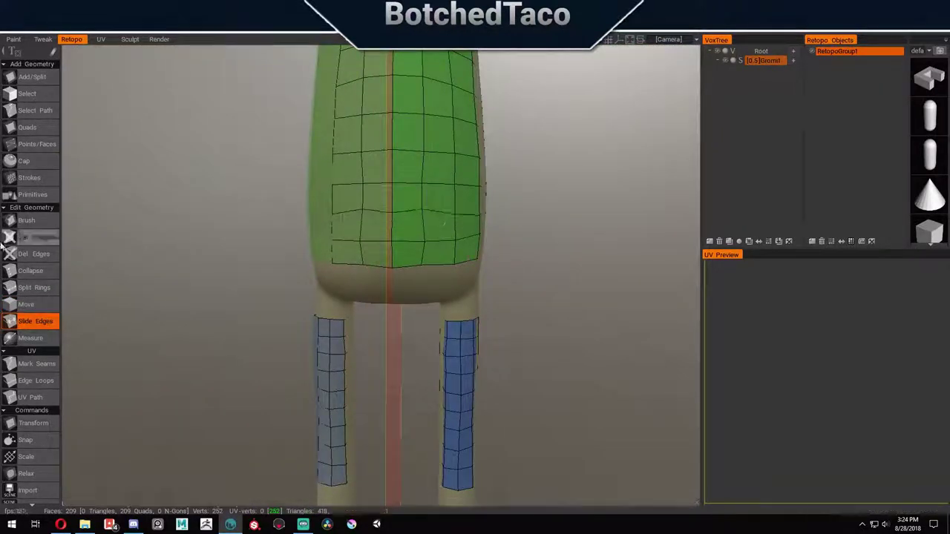
pyautogui.press('m')
pyautogui.moveTo(420, 266); pyautogui.dragTo(401, 275, button='right')
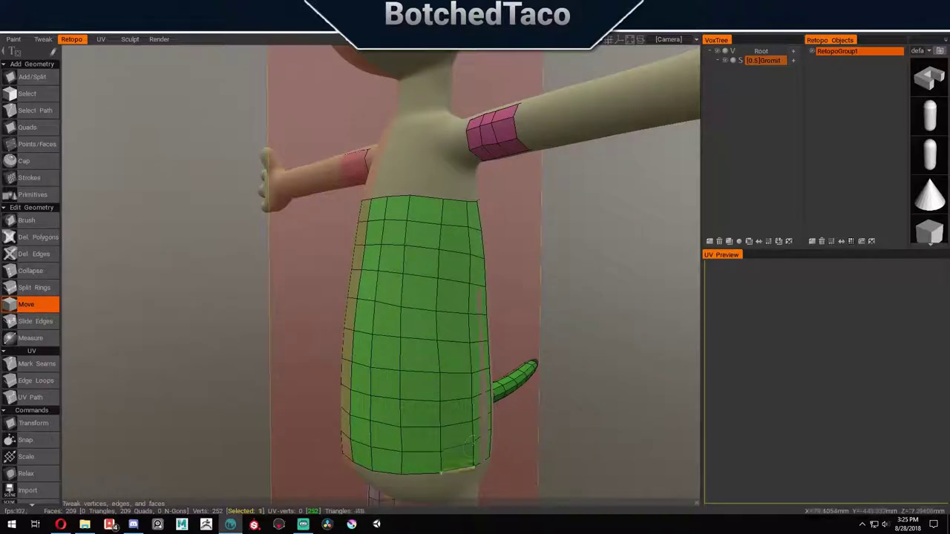
pyautogui.moveTo(471, 255); pyautogui.dragTo(577, 251, button='right')
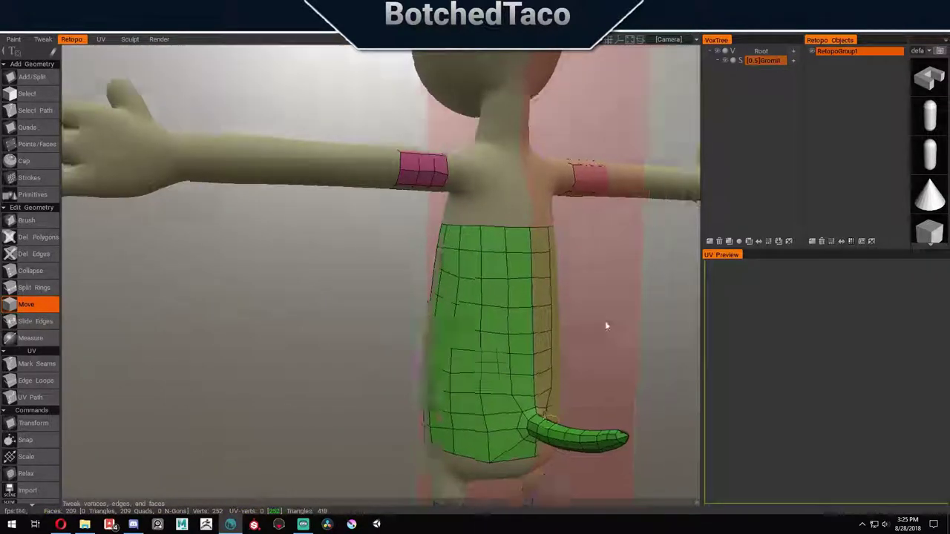
pyautogui.moveTo(605, 321); pyautogui.dragTo(579, 290, button='right')
# Step: Delete the stretched quad beneath the tail at the torso's lower edge and place a point for rebuilding it
pyautogui.press('r')
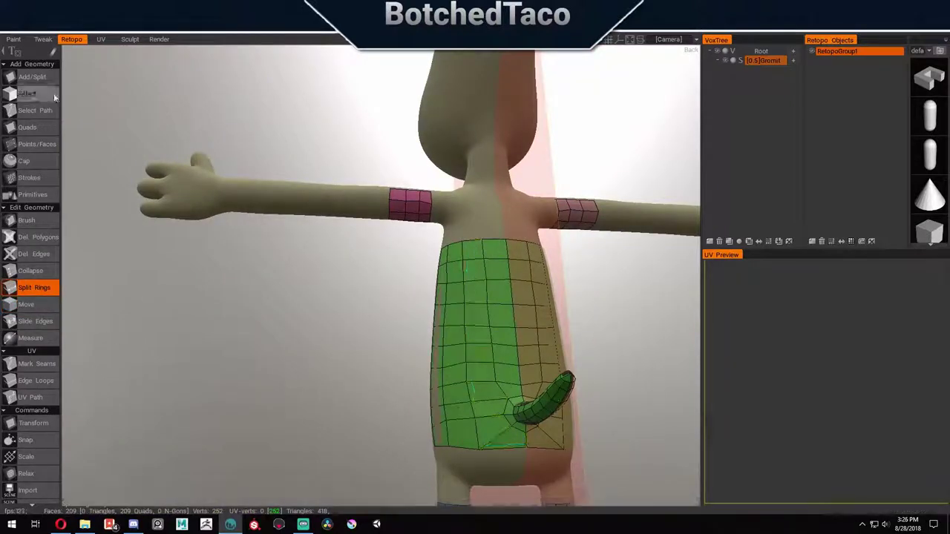
pyautogui.press('p')
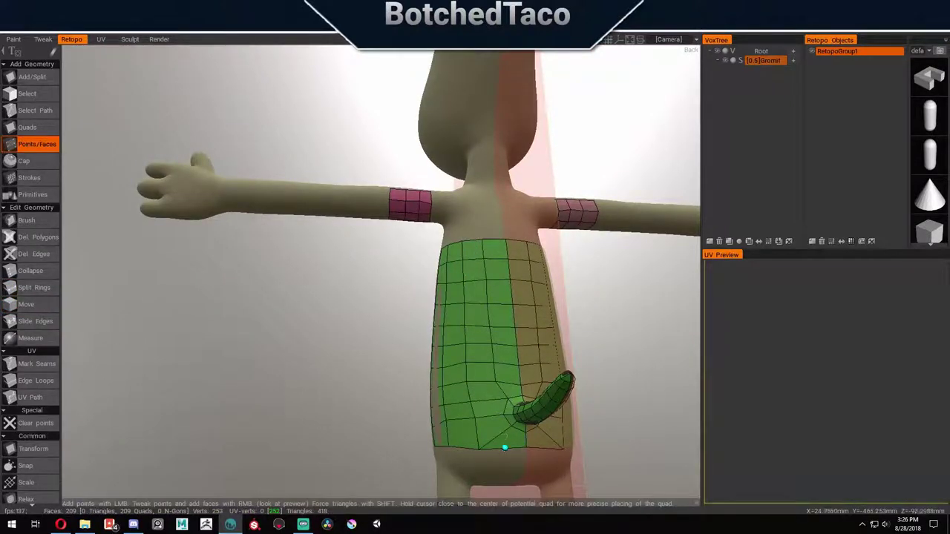
pyautogui.press('a')
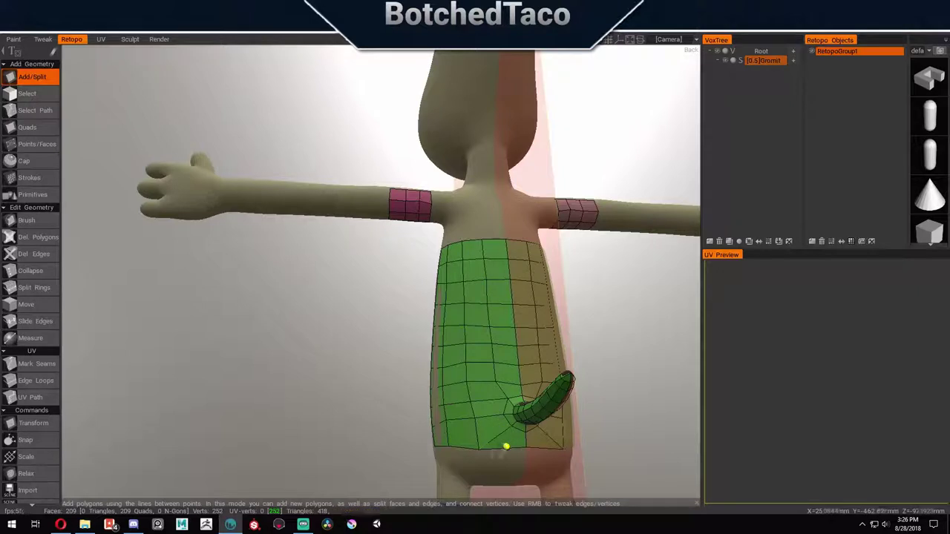
pyautogui.press('d')
pyautogui.click(505, 446)
pyautogui.press('p')
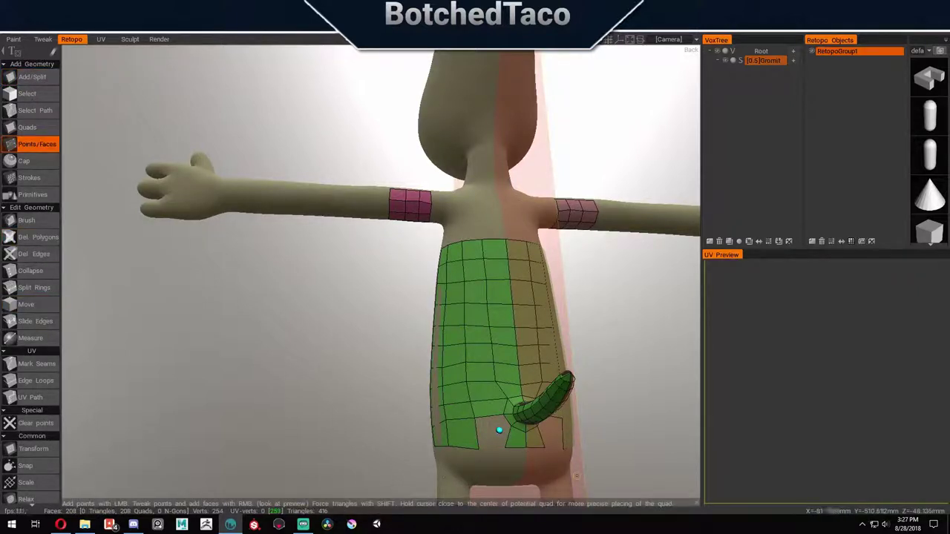
# Step: Split the bottom row of torso quads with an additional edge loop and start refilling the gap beneath the tail
pyautogui.press('r')
pyautogui.click(468, 435)
pyautogui.press('p')
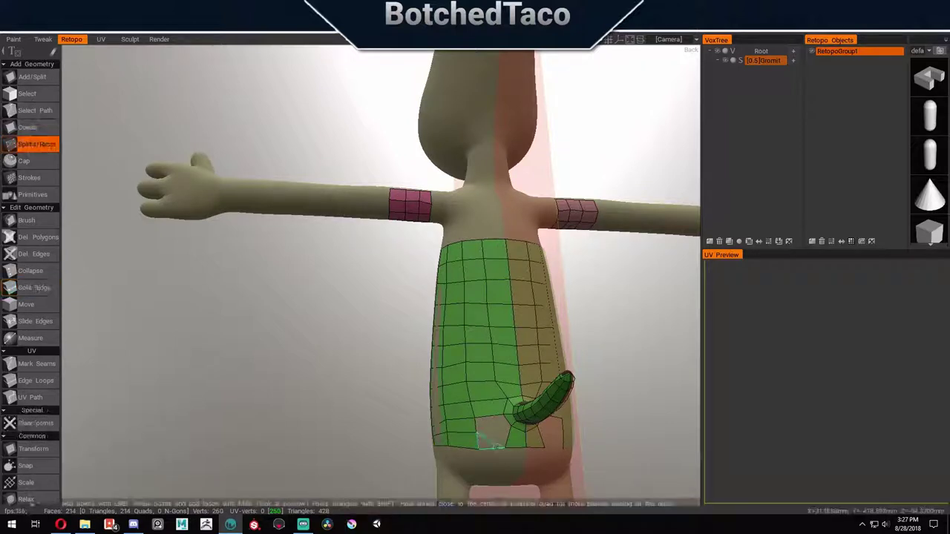
# Step: Delete the remaining uneven polygons beneath the tail and refill the gap with quads joined to the bottom row
pyautogui.press('d')
pyautogui.click(516, 438)
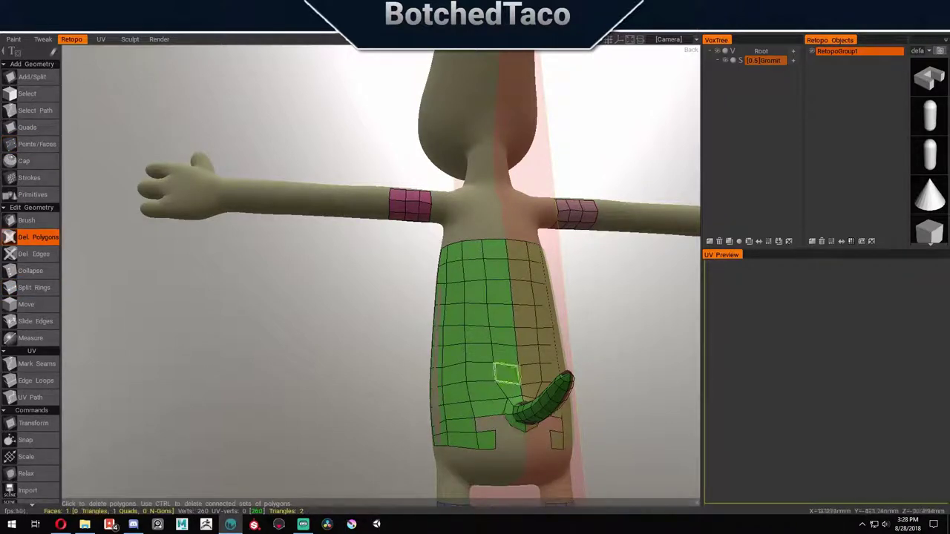
pyautogui.click(557, 441)
pyautogui.press('p')
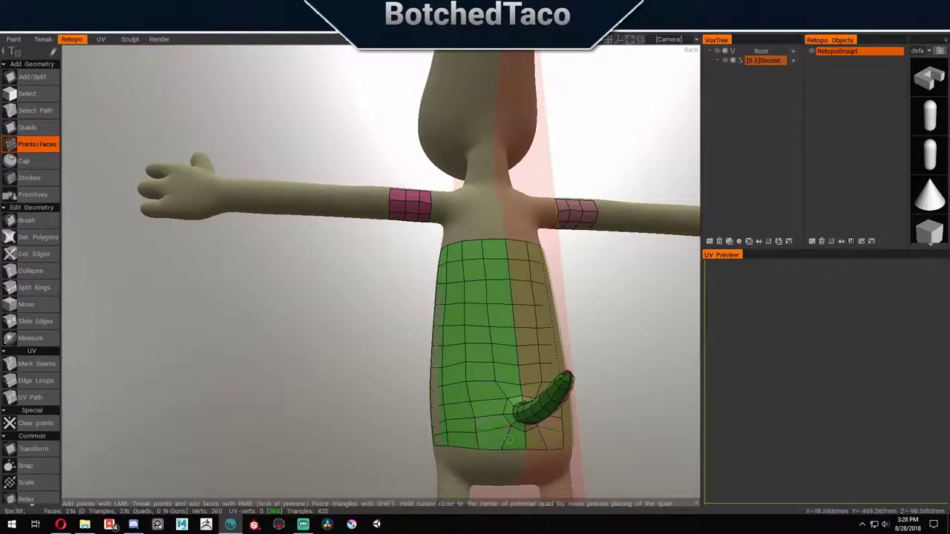
# Step: Move vertices around the tail base and the torso's lower rows to smooth out the new quads
pyautogui.press('m')
pyautogui.moveTo(357, 448); pyautogui.dragTo(428, 304)
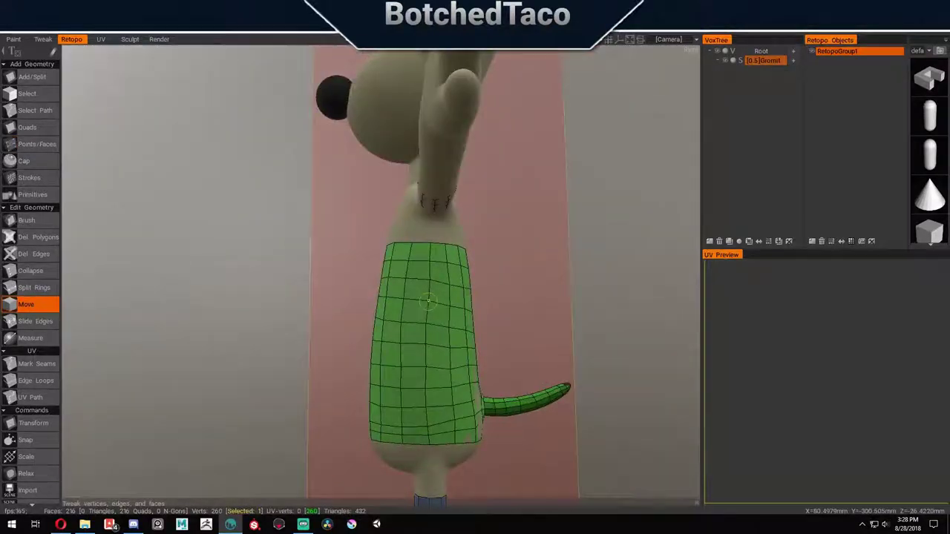
pyautogui.moveTo(390, 432)
pyautogui.mouseDown()
pyautogui.moveTo(424, 431)
pyautogui.moveTo(435, 483)
pyautogui.moveTo(488, 469)
pyautogui.moveTo(465, 439)
pyautogui.moveTo(499, 367)
pyautogui.moveTo(380, 441)
pyautogui.mouseUp()
pyautogui.moveTo(335, 408); pyautogui.dragTo(696, 326)
pyautogui.moveTo(495, 340); pyautogui.dragTo(611, 350)
# Step: Add another row of quads along the torso's bottom edge, extending the mesh toward the legs
pyautogui.press('p')
pyautogui.moveTo(461, 317); pyautogui.dragTo(378, 282)
pyautogui.scroll(-5, 378, 282)
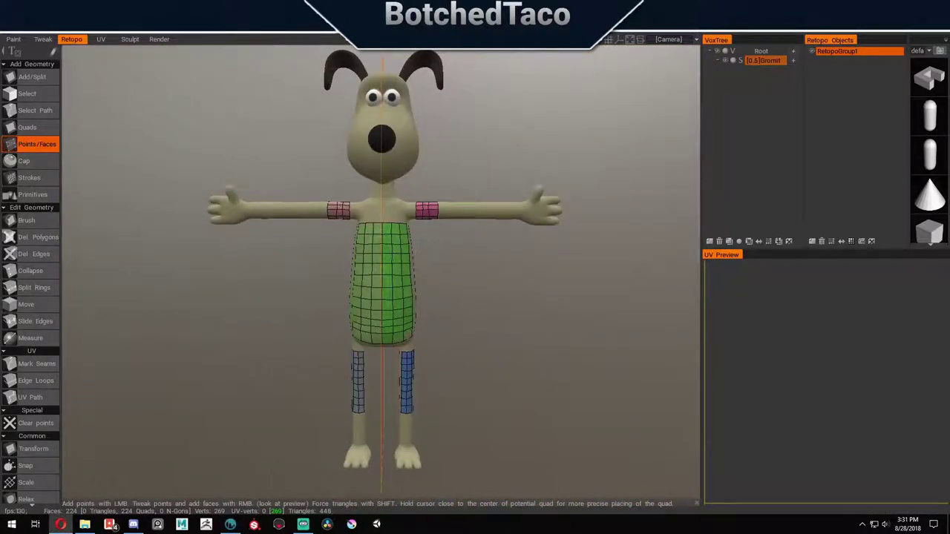
# Step: Extend the arm band's outer edge partway along the arm and divide the new section with split rings
pyautogui.scroll(3, 334, 260)
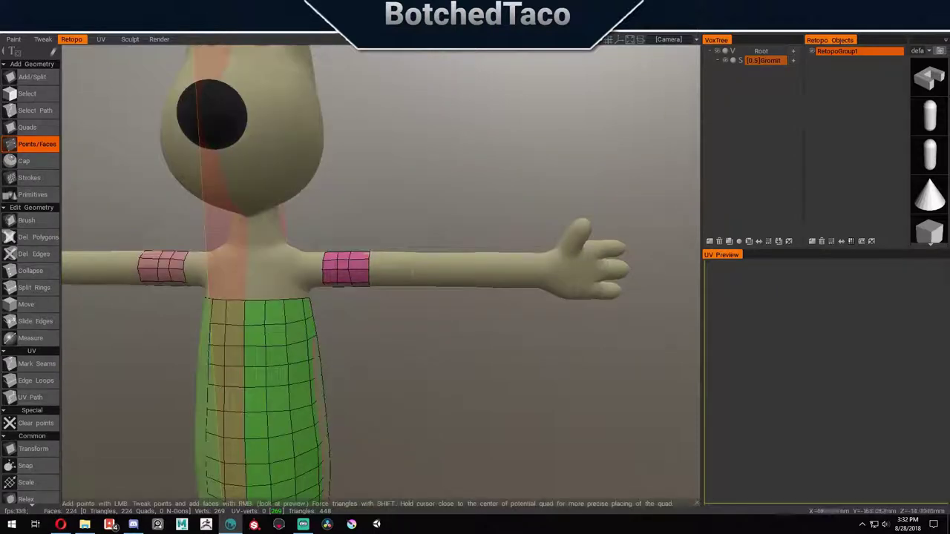
pyautogui.click(35, 380)
pyautogui.click(27, 94)
pyautogui.click(375, 296)
pyautogui.moveTo(375, 296); pyautogui.dragTo(415, 334)
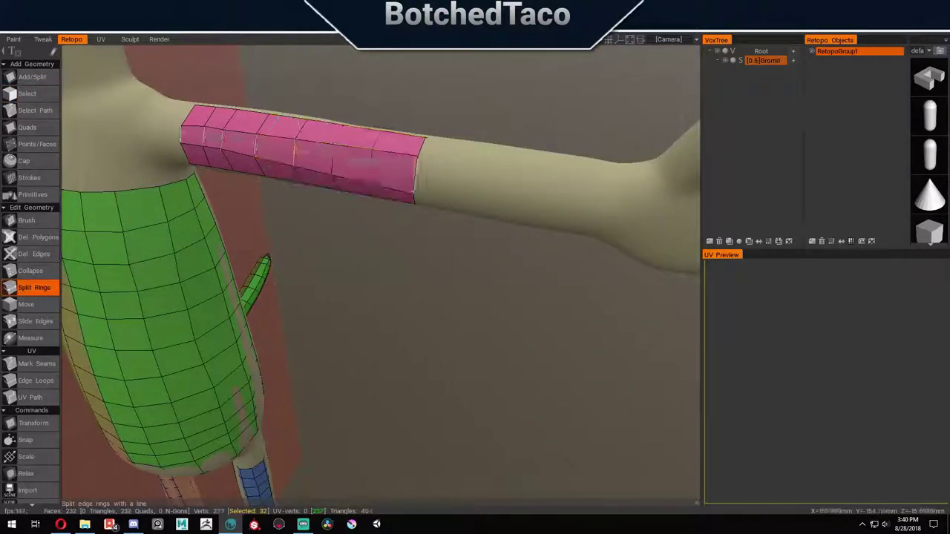
# Step: Select the open edges around the arm mesh's outer end and extrude them to the wrist
pyautogui.click(28, 93)
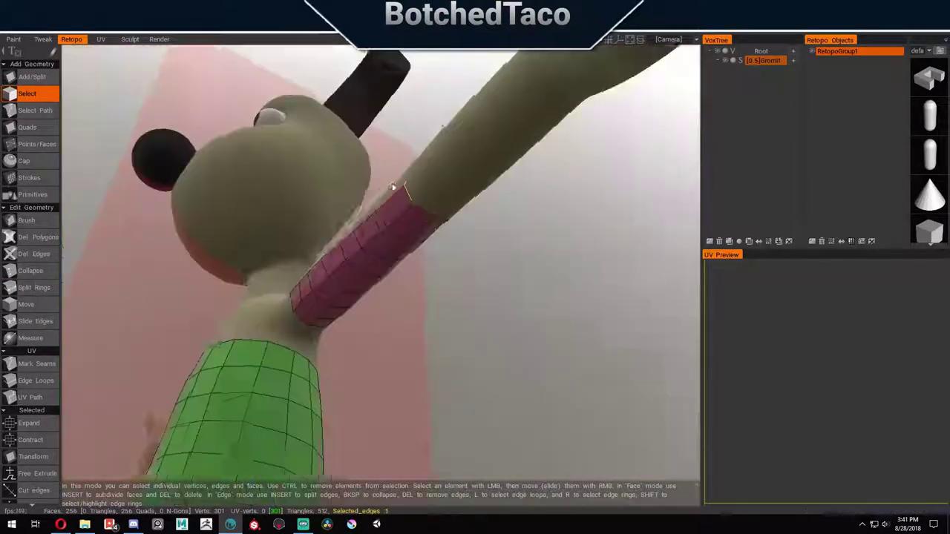
pyautogui.keyDown('alt'); pyautogui.moveTo(393, 186); pyautogui.dragTo(482, 201); pyautogui.keyUp('alt')
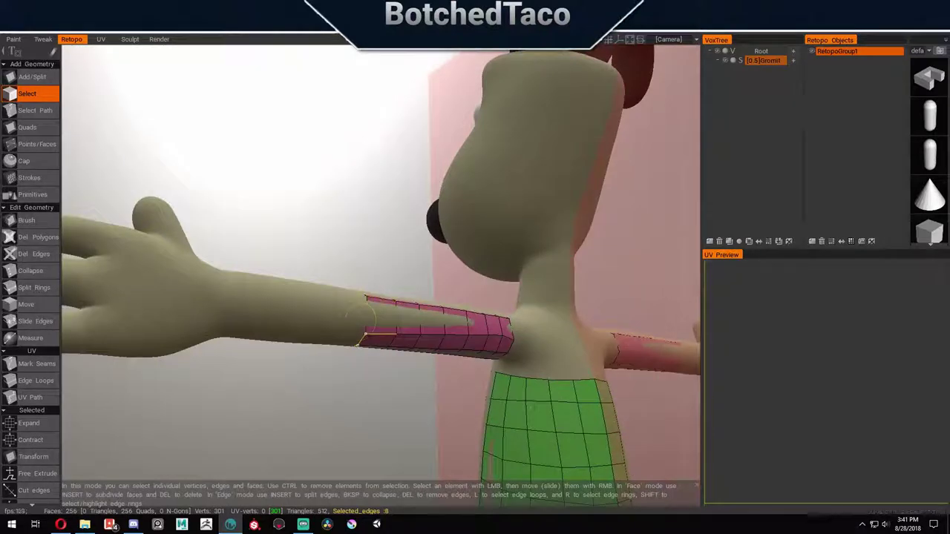
pyautogui.click(371, 312)
pyautogui.scroll(2, 371, 312)
pyautogui.moveTo(475, 267); pyautogui.dragTo(356, 222)
# Step: Divide the new forearm section into evenly spaced rings of quads
pyautogui.click(34, 287)
pyautogui.click(349, 284)
pyautogui.moveTo(349, 284); pyautogui.dragTo(446, 371)
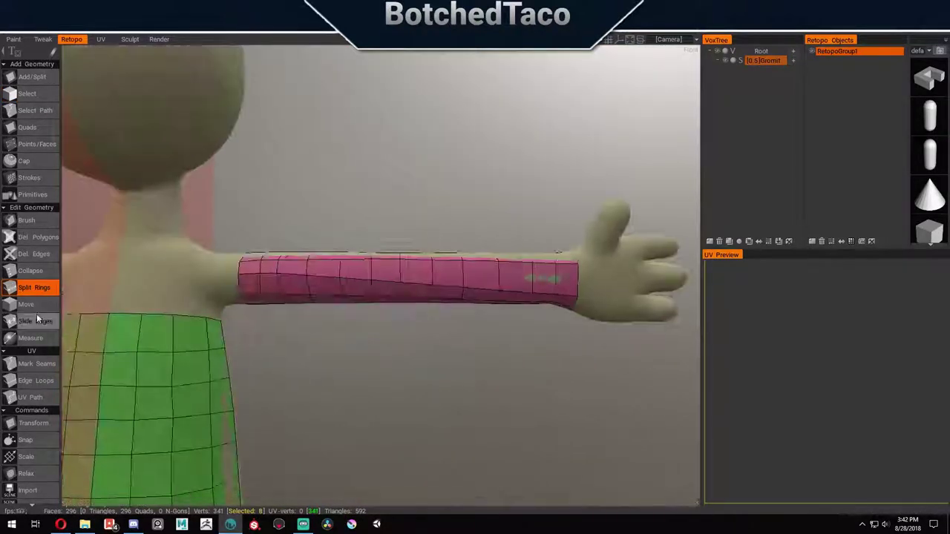
# Step: Move vertices along the arm to straighten its lengthwise edges and even out the quads up to the wrist
pyautogui.press('m')
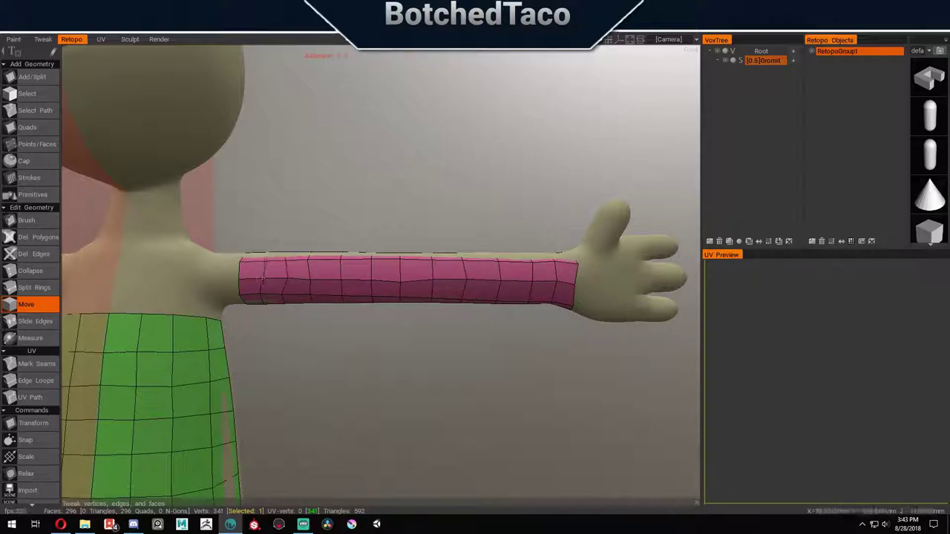
pyautogui.moveTo(307, 259); pyautogui.dragTo(344, 290)
pyautogui.moveTo(474, 294); pyautogui.dragTo(490, 291)
pyautogui.click(499, 289)
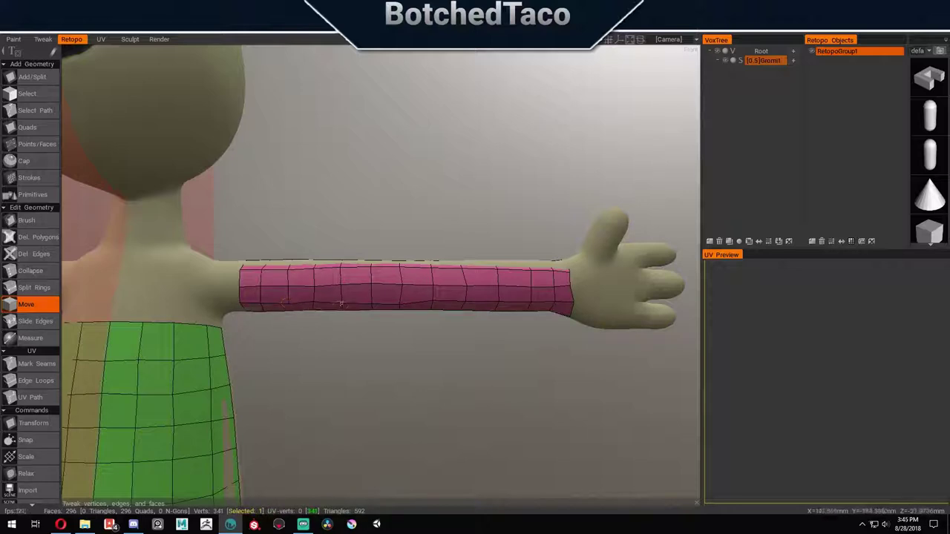
# Step: Move vertices on the underside and back of the arm mesh to even out its quads between shoulder and wrist
pyautogui.moveTo(356, 305); pyautogui.dragTo(316, 312)
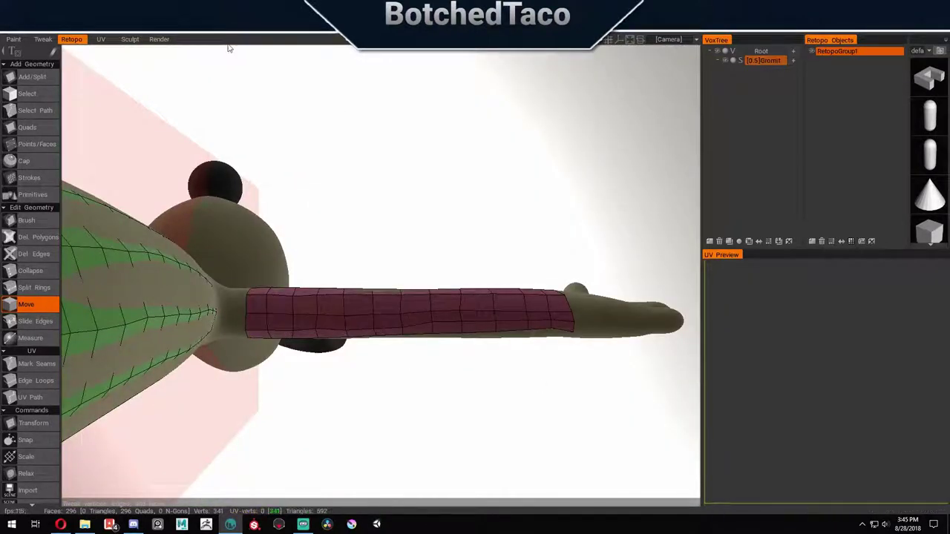
pyautogui.moveTo(267, 223)
pyautogui.mouseDown()
pyautogui.moveTo(267, 317)
pyautogui.moveTo(173, 290)
pyautogui.moveTo(330, 286)
pyautogui.moveTo(324, 293)
pyautogui.moveTo(418, 282)
pyautogui.mouseUp()
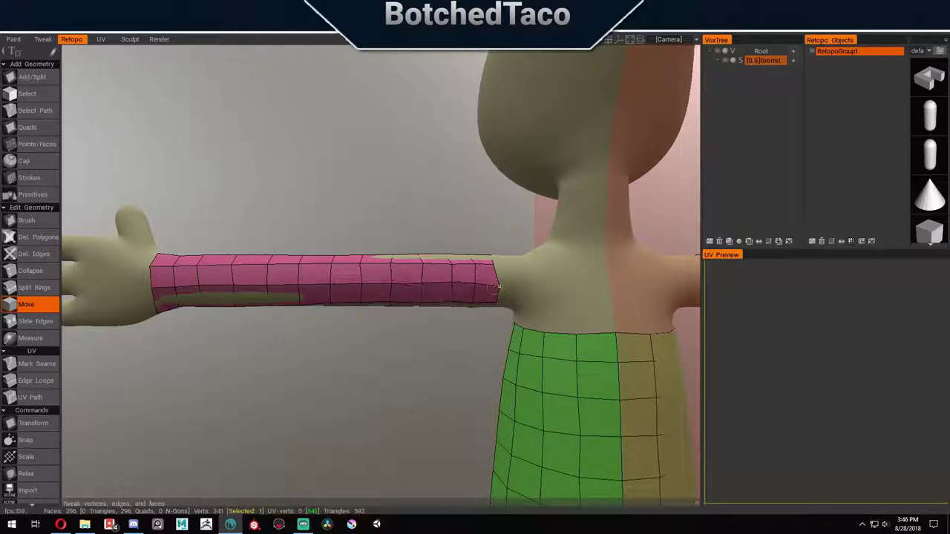
pyautogui.moveTo(361, 302); pyautogui.dragTo(327, 245)
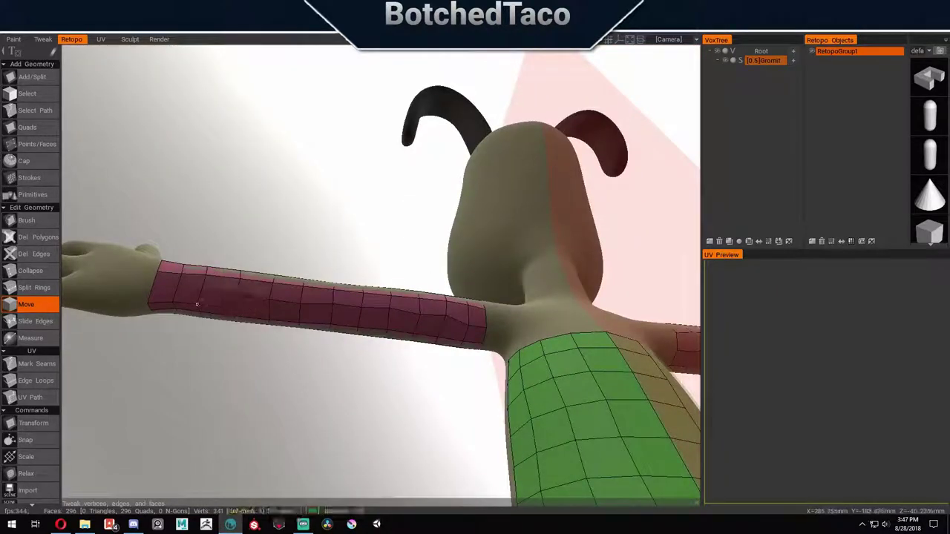
pyautogui.click(26, 220)
pyautogui.moveTo(319, 223)
pyautogui.mouseDown()
pyautogui.moveTo(634, 297)
pyautogui.moveTo(422, 208)
pyautogui.moveTo(408, 391)
pyautogui.moveTo(547, 381)
pyautogui.moveTo(645, 393)
pyautogui.mouseUp()
pyautogui.press('m')
pyautogui.moveTo(314, 221); pyautogui.dragTo(460, 268)
# Step: Split the arm mesh with additional rings and slide them into even spacing toward the wrist
pyautogui.press('s')
pyautogui.press('r')
pyautogui.click(405, 298)
pyautogui.click(474, 295)
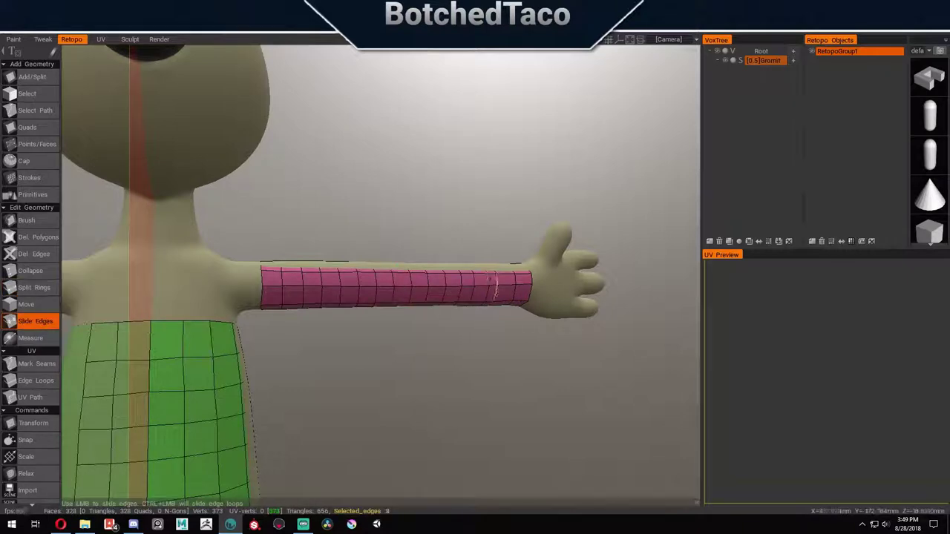
pyautogui.scroll(-5, 517, 293)
pyautogui.moveTo(517, 297); pyautogui.dragTo(343, 319)
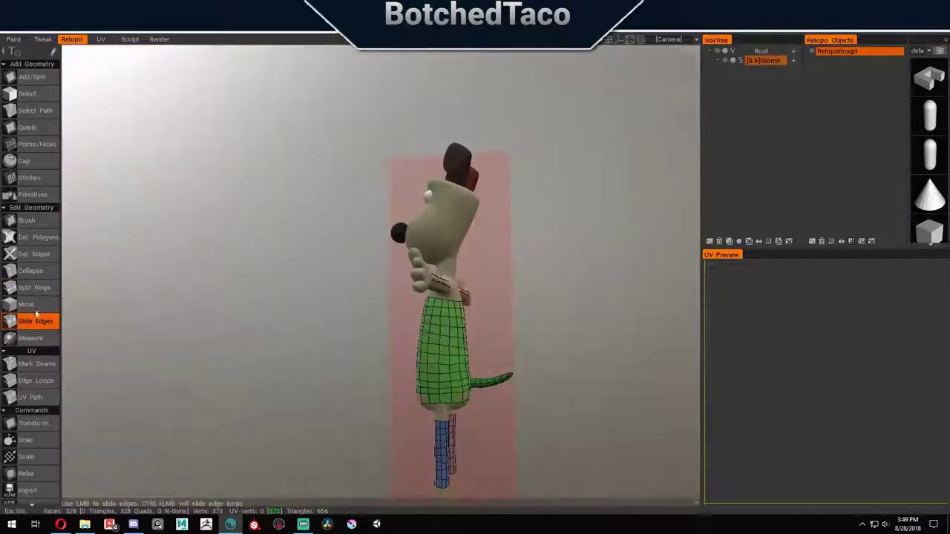
# Step: Place points around the base of the neck and fill them with a band of quads up to the symmetry plane
pyautogui.press('b')
pyautogui.moveTo(522, 433); pyautogui.dragTo(394, 356)
pyautogui.scroll(5, 549, 267)
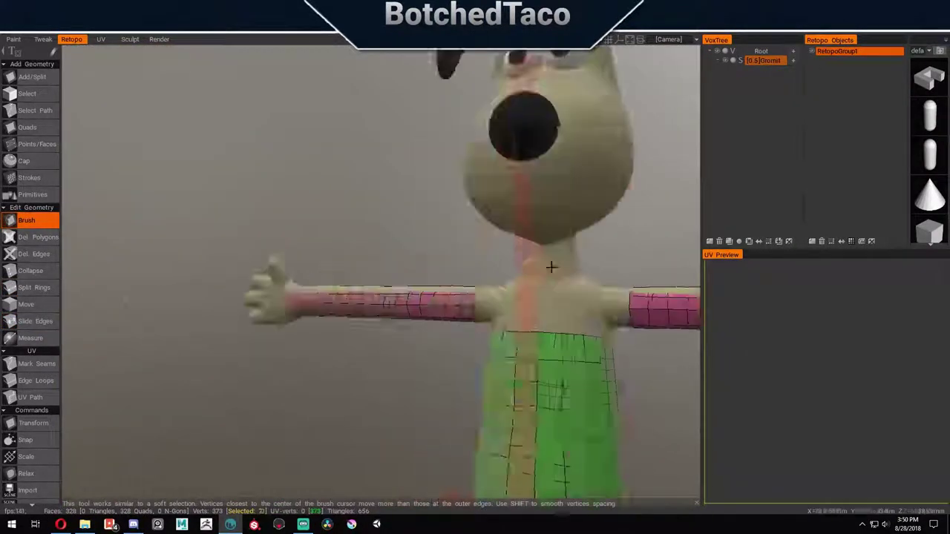
pyautogui.moveTo(549, 267); pyautogui.dragTo(349, 282, button='middle')
pyautogui.press('p')
pyautogui.click(352, 274)
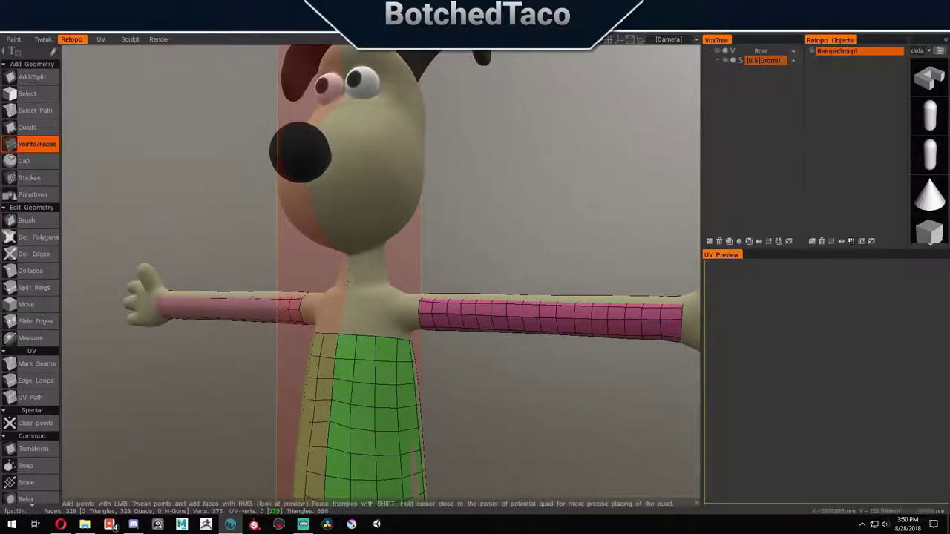
pyautogui.moveTo(479, 271); pyautogui.dragTo(326, 274)
pyautogui.moveTo(486, 297); pyautogui.dragTo(528, 287)
pyautogui.scroll(5, 386, 260)
pyautogui.click(386, 259)
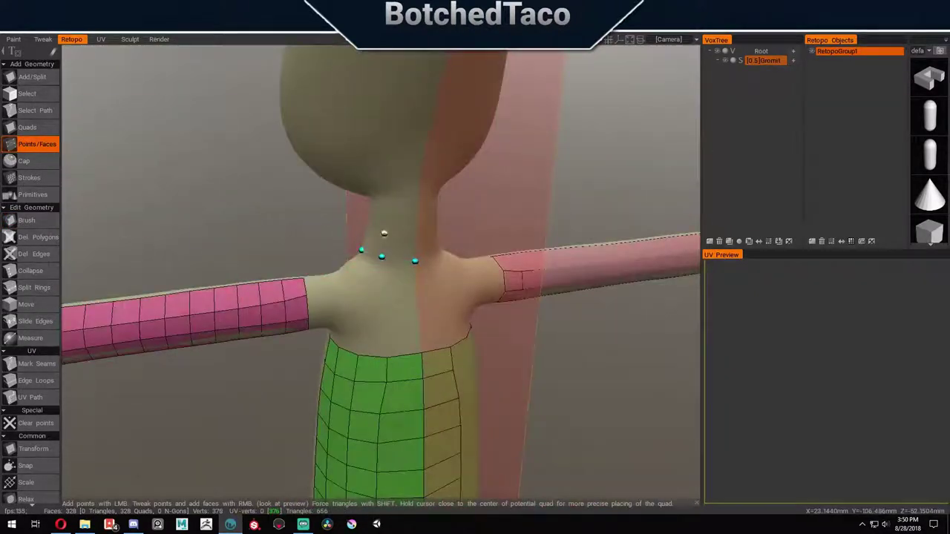
pyautogui.moveTo(520, 223); pyautogui.dragTo(445, 245)
pyautogui.moveTo(321, 197); pyautogui.dragTo(341, 222)
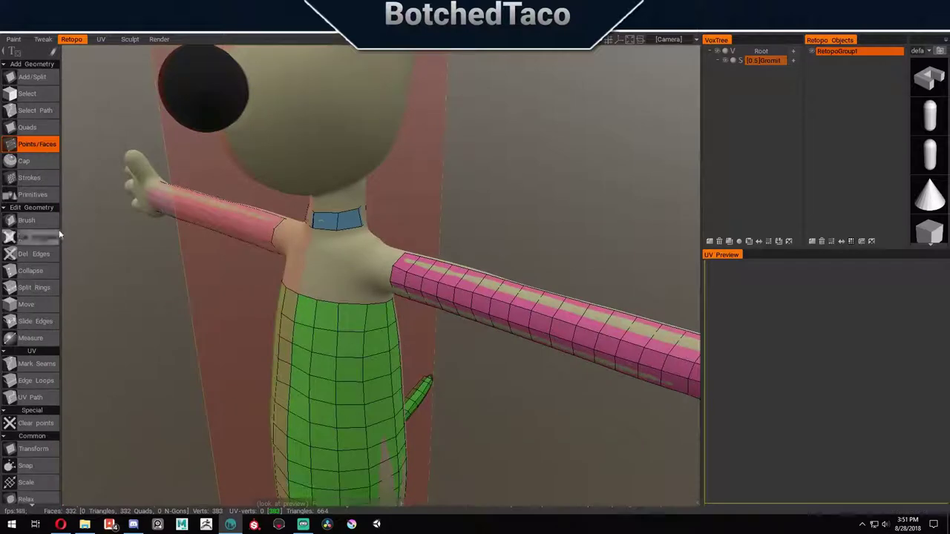
# Step: Adjust the neck band's vertices and build it up to two rows of quads
pyautogui.click(26, 304)
pyautogui.scroll(2, 335, 231)
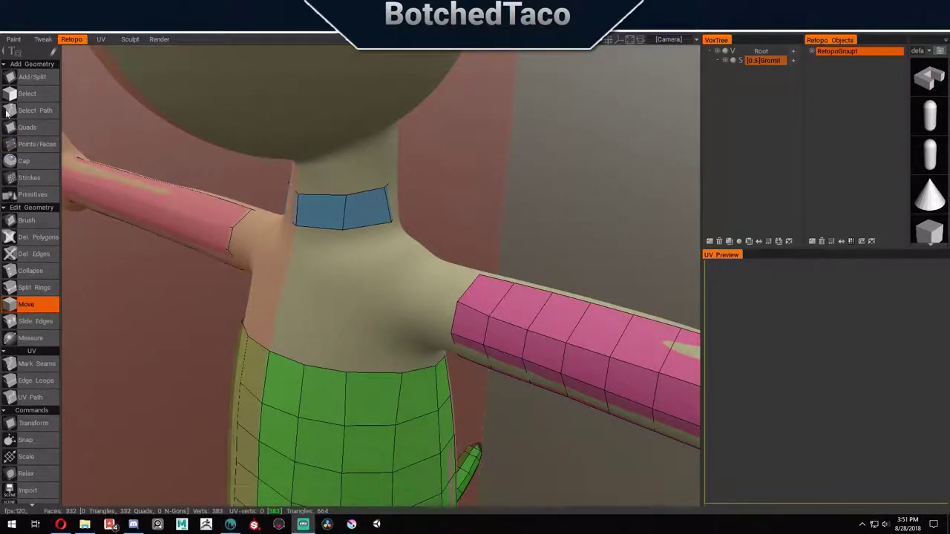
pyautogui.click(34, 321)
pyautogui.press('Escape')
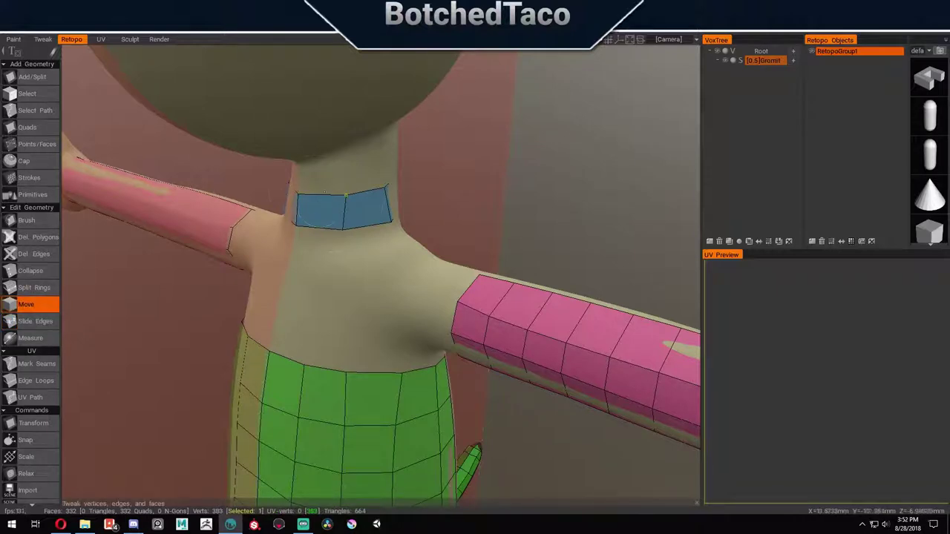
pyautogui.click(27, 94)
pyautogui.moveTo(463, 206); pyautogui.dragTo(452, 199)
pyautogui.press('Insert')
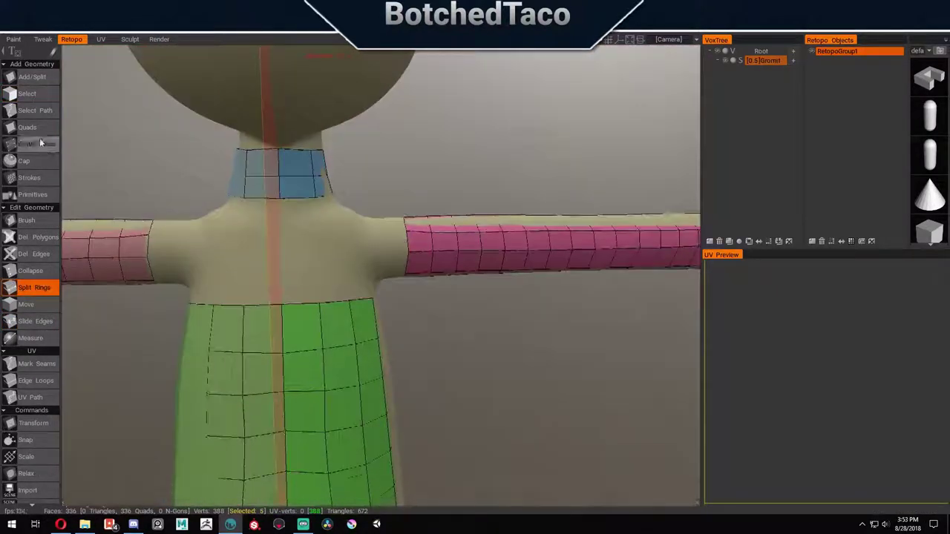
# Step: Extend the leg mesh's lower edge down to the ankle and divide the new section into rings of quads
pyautogui.click(27, 127)
pyautogui.click(388, 239)
pyautogui.moveTo(411, 303); pyautogui.dragTo(544, 291)
pyautogui.press('p')
pyautogui.scroll(5, 544, 291)
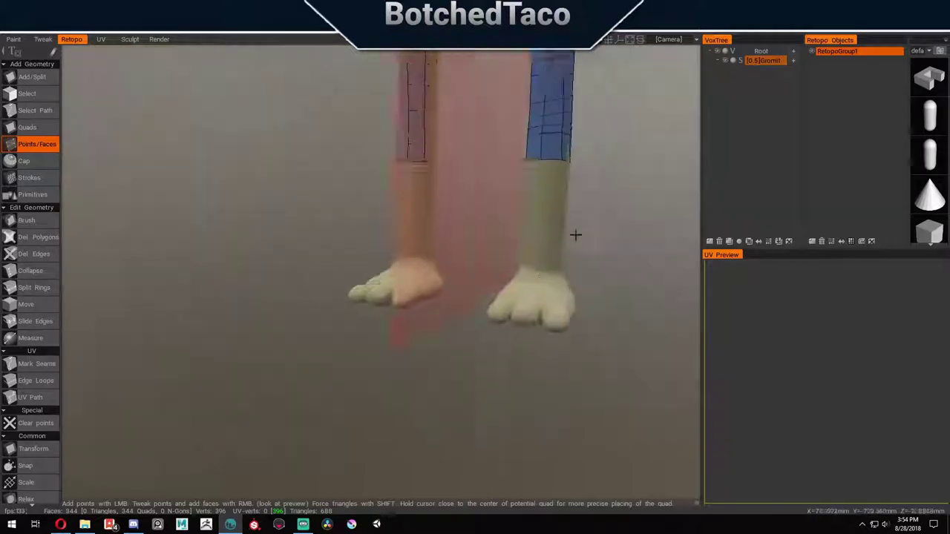
pyautogui.click(26, 94)
pyautogui.moveTo(445, 297); pyautogui.dragTo(319, 289)
pyautogui.click(34, 287)
pyautogui.click(34, 218)
# Step: Extrude the edge loop at the top of the leg mesh by one ring of quads toward the hip
pyautogui.moveTo(349, 223)
pyautogui.mouseDown()
pyautogui.moveTo(379, 226)
pyautogui.moveTo(380, 297)
pyautogui.moveTo(235, 331)
pyautogui.moveTo(151, 327)
pyautogui.moveTo(262, 311)
pyautogui.moveTo(220, 314)
pyautogui.moveTo(193, 288)
pyautogui.mouseUp()
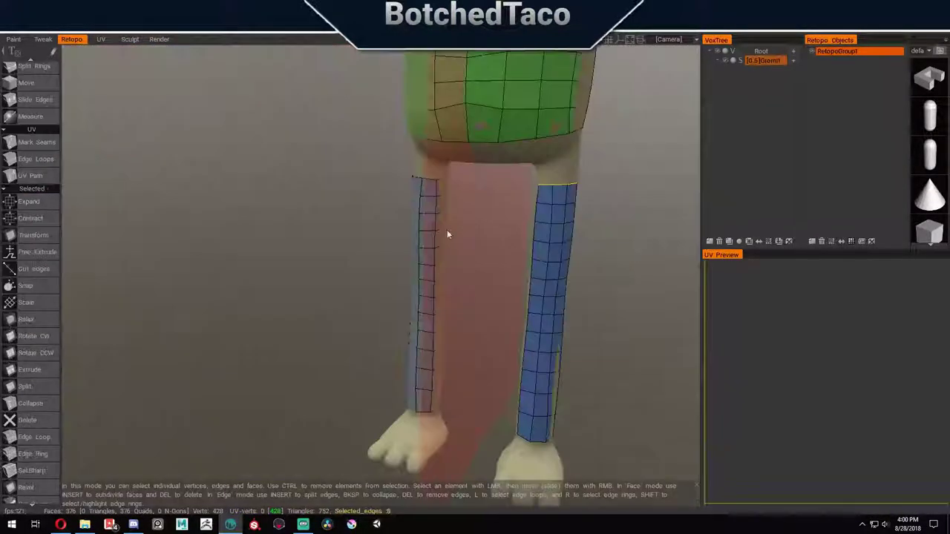
pyautogui.moveTo(447, 234); pyautogui.dragTo(443, 206)
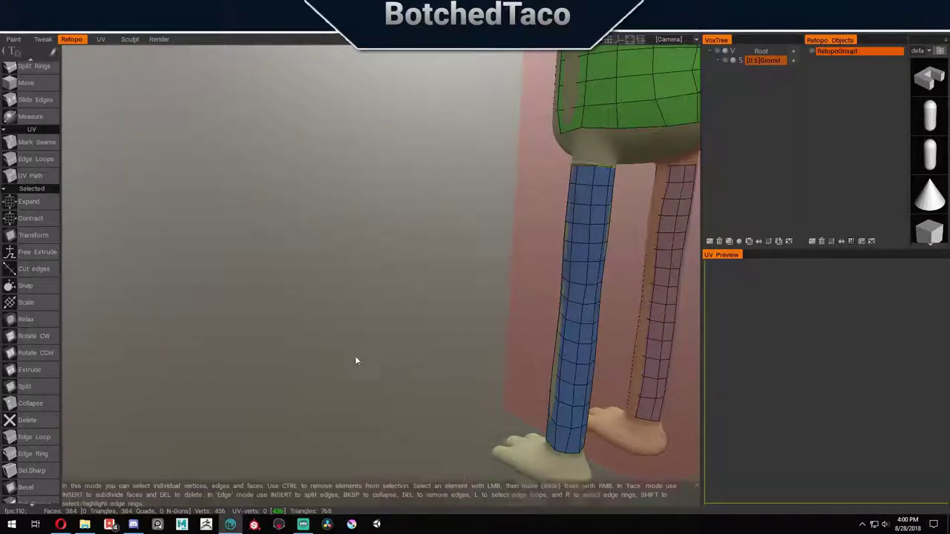
pyautogui.moveTo(356, 361); pyautogui.dragTo(551, 244)
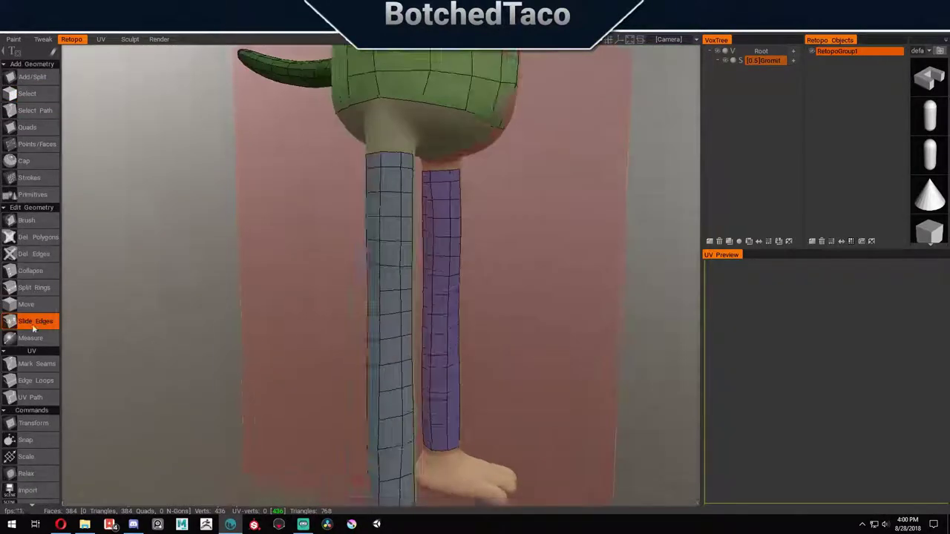
# Step: Move vertices around the leg mesh to straighten its lengthwise edges and even out the rings
pyautogui.click(26, 304)
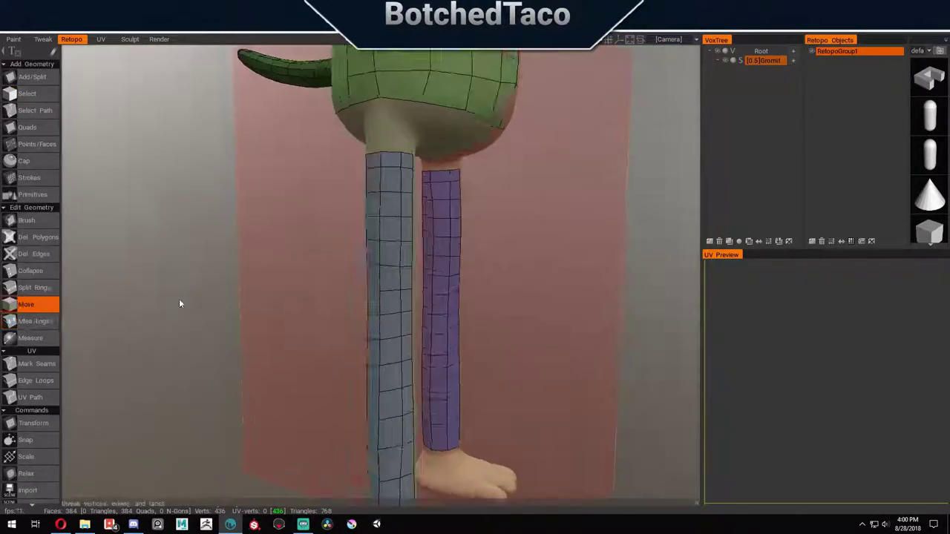
pyautogui.scroll(2, 456, 133)
pyautogui.moveTo(621, 193); pyautogui.dragTo(599, 115)
pyautogui.scroll(4, 562, 115)
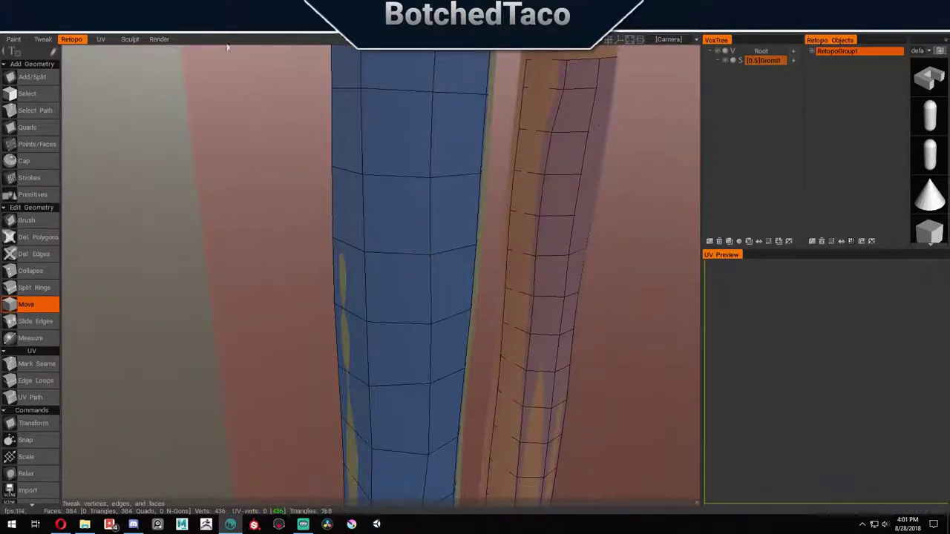
pyautogui.scroll(-5, 508, 229)
pyautogui.moveTo(507, 229); pyautogui.dragTo(519, 186)
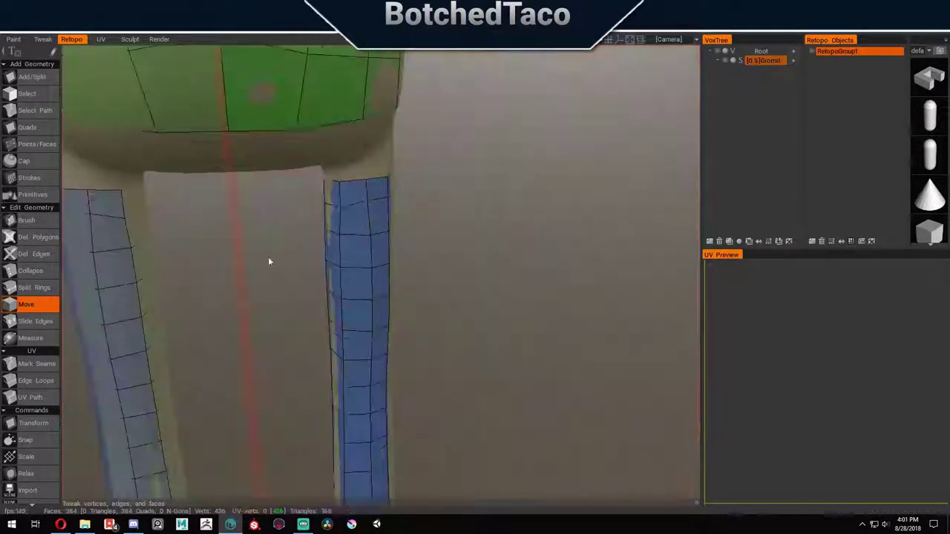
pyautogui.moveTo(334, 213); pyautogui.dragTo(453, 208)
pyautogui.scroll(-8, 453, 207)
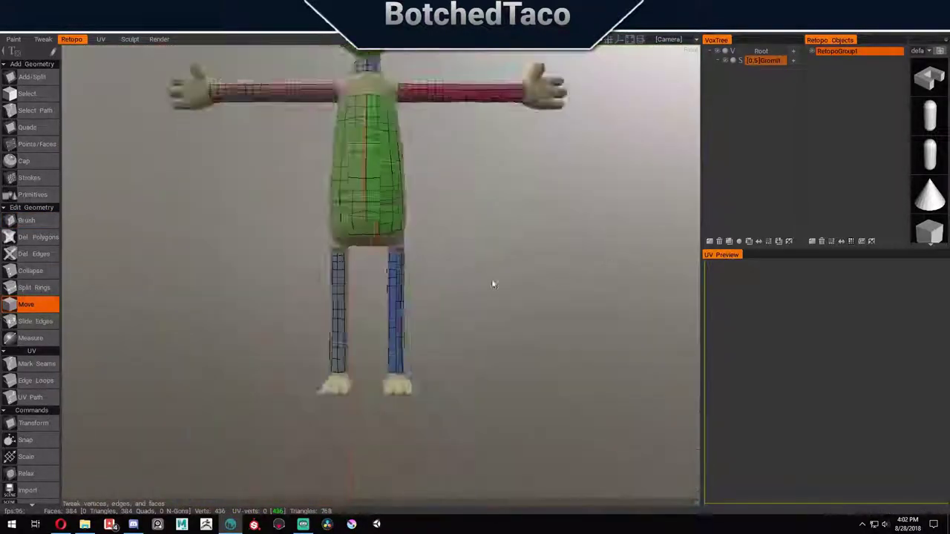
pyautogui.scroll(8, 535, 251)
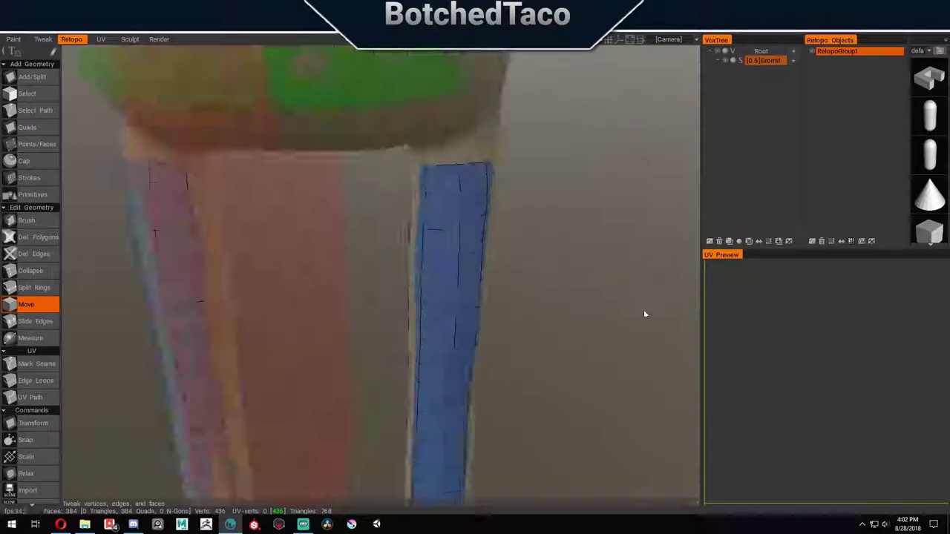
# Step: Slide the leg's top edge loop toward the hip and extrude it by another ring of quads
pyautogui.click(35, 320)
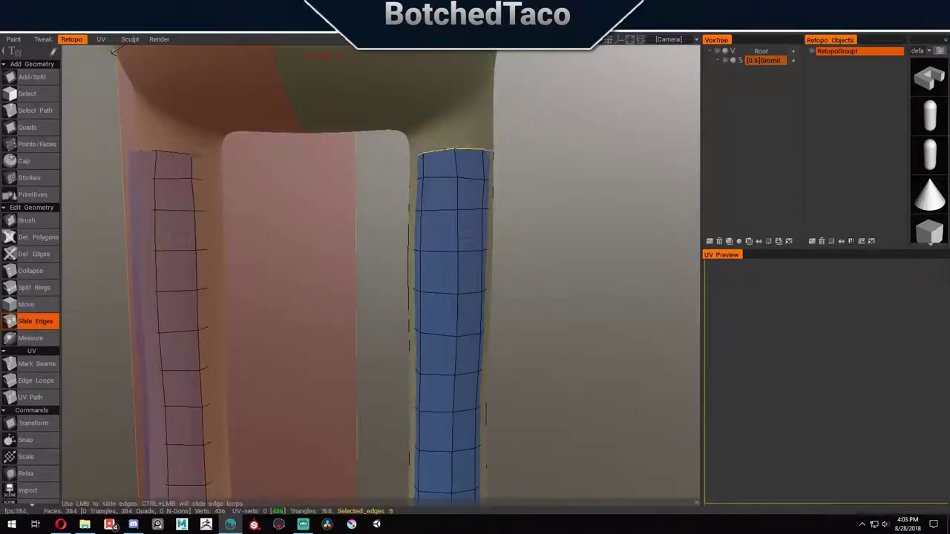
pyautogui.click(27, 93)
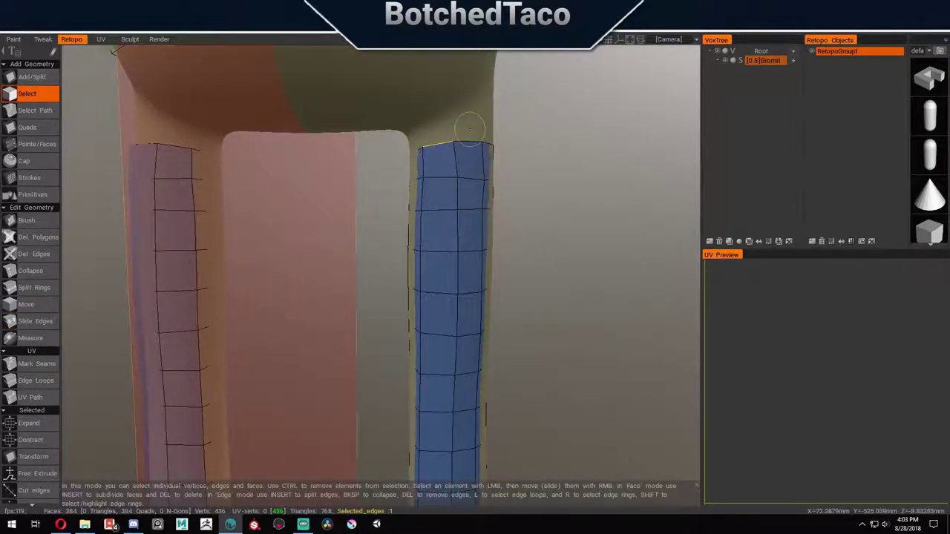
pyautogui.scroll(-4, 38, 435)
pyautogui.press('l')
pyautogui.moveTo(461, 223); pyautogui.dragTo(500, 137)
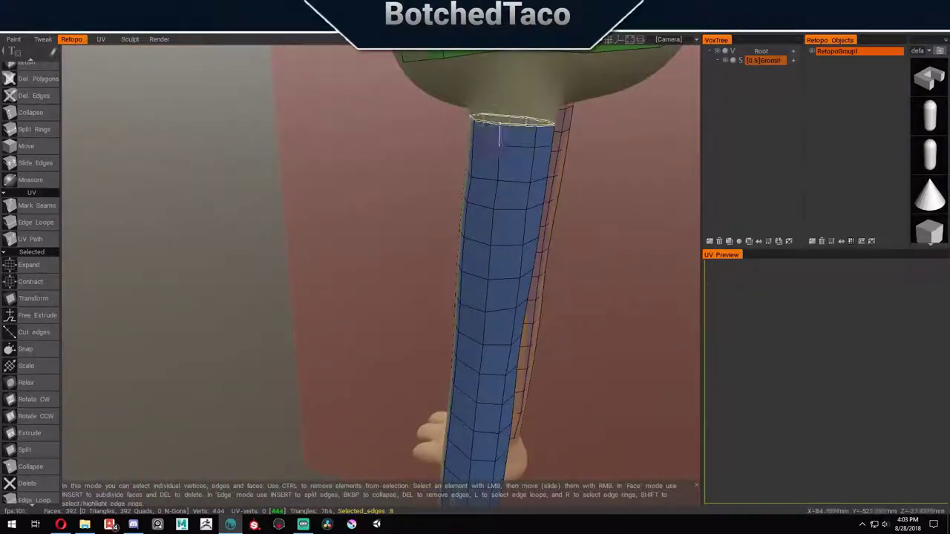
# Step: Adjust the leg's uppermost ring of faces and join its outer vertices to the torso mesh's lower edge
pyautogui.scroll(4, 45, 387)
pyautogui.click(26, 305)
pyautogui.moveTo(389, 172); pyautogui.dragTo(446, 185)
pyautogui.click(374, 141)
pyautogui.moveTo(374, 141); pyautogui.dragTo(335, 222)
pyautogui.press('s')
pyautogui.moveTo(335, 223); pyautogui.dragTo(570, 312, button='right')
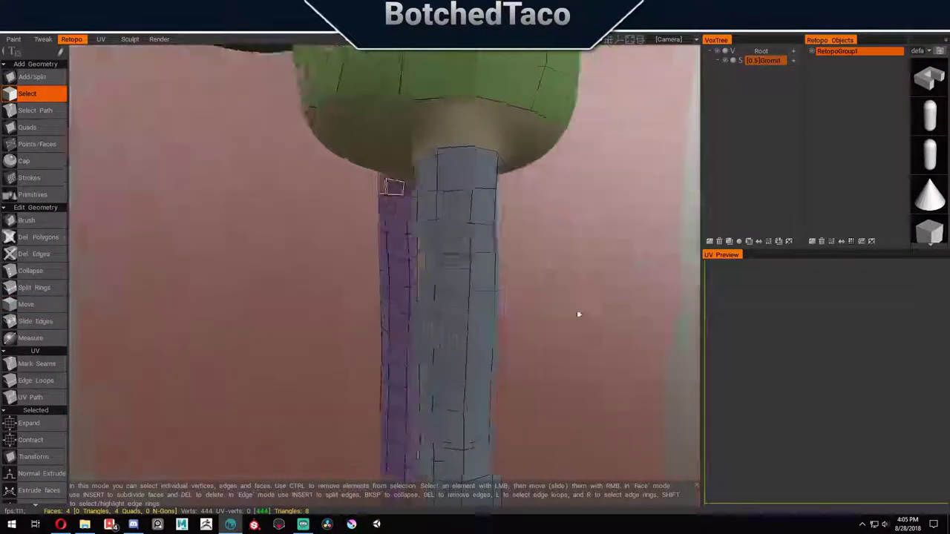
pyautogui.press('e')
pyautogui.moveTo(477, 265); pyautogui.dragTo(256, 290, button='middle')
pyautogui.press('m')
# Step: Split the stretched faces between leg and torso with a new ring and reposition its vertices
pyautogui.press('r')
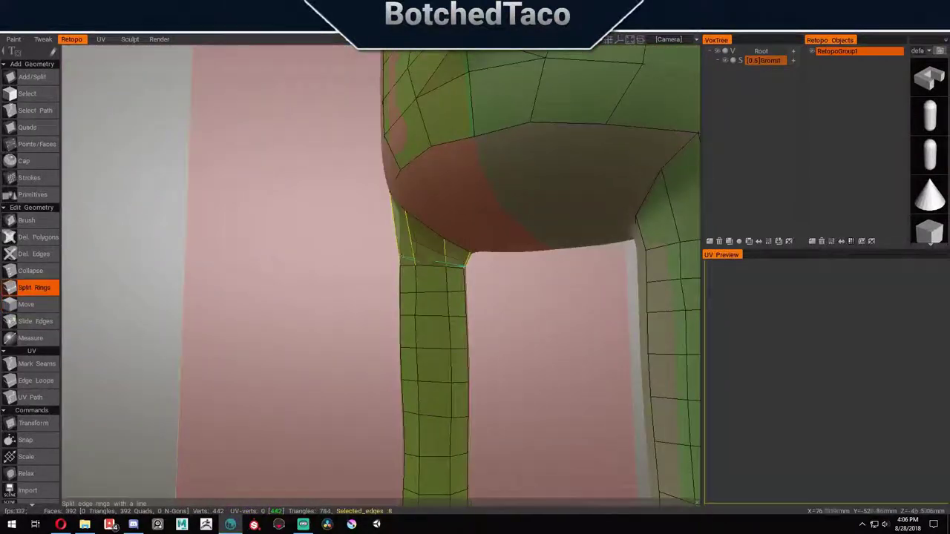
pyautogui.click(449, 246)
pyautogui.moveTo(449, 247); pyautogui.dragTo(248, 308, button='middle')
pyautogui.press('m')
pyautogui.moveTo(327, 245); pyautogui.dragTo(331, 236)
# Step: Build quads on the torso's underside from the symmetry plane toward the leg and adjust their vertices
pyautogui.moveTo(330, 236); pyautogui.dragTo(416, 424, button='middle')
pyautogui.press('p')
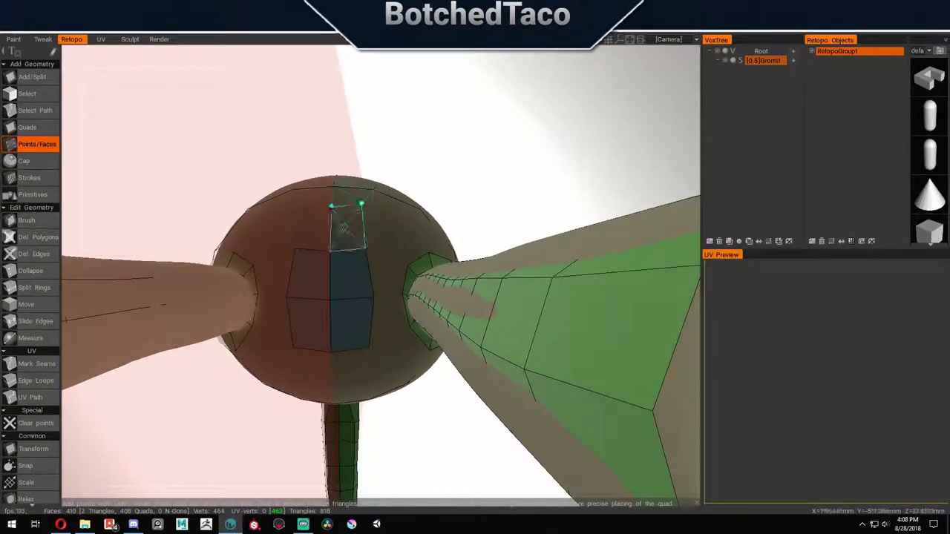
pyautogui.click(344, 373)
pyautogui.moveTo(344, 374); pyautogui.dragTo(371, 223, button='middle')
pyautogui.moveTo(401, 297); pyautogui.dragTo(333, 275, button='middle')
pyautogui.press('m')
pyautogui.scroll(3, 333, 276)
pyautogui.moveTo(334, 314); pyautogui.dragTo(486, 326, button='middle')
# Step: Delete the irregular polygons at the top front of the leg and place a point for replacement faces
pyautogui.press('a')
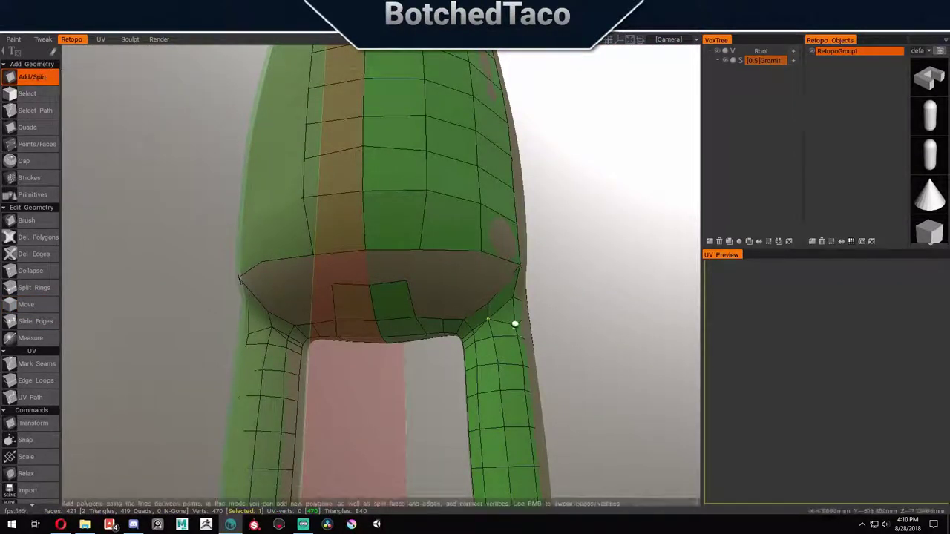
pyautogui.press('p')
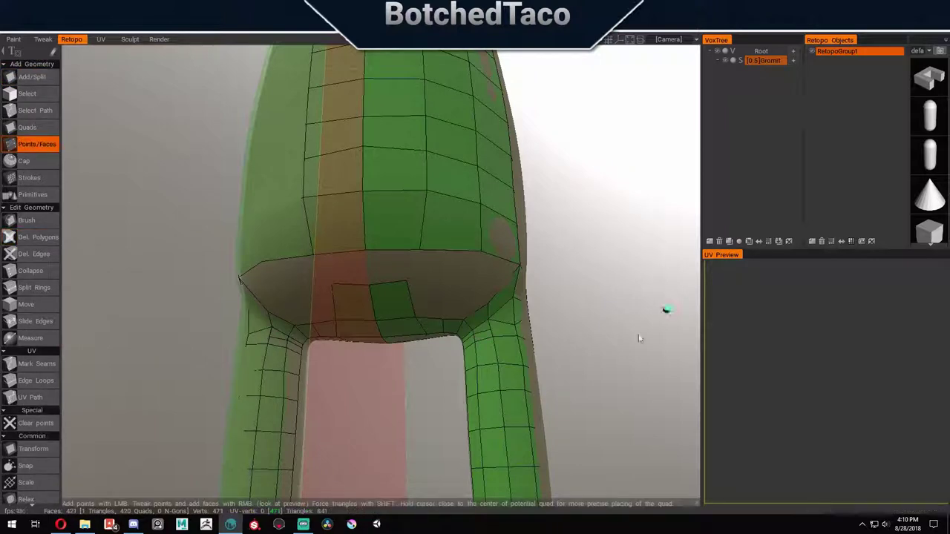
pyautogui.hotkey('ctrl', 'z')
pyautogui.press('a')
pyautogui.click(491, 328)
pyautogui.click(23, 144)
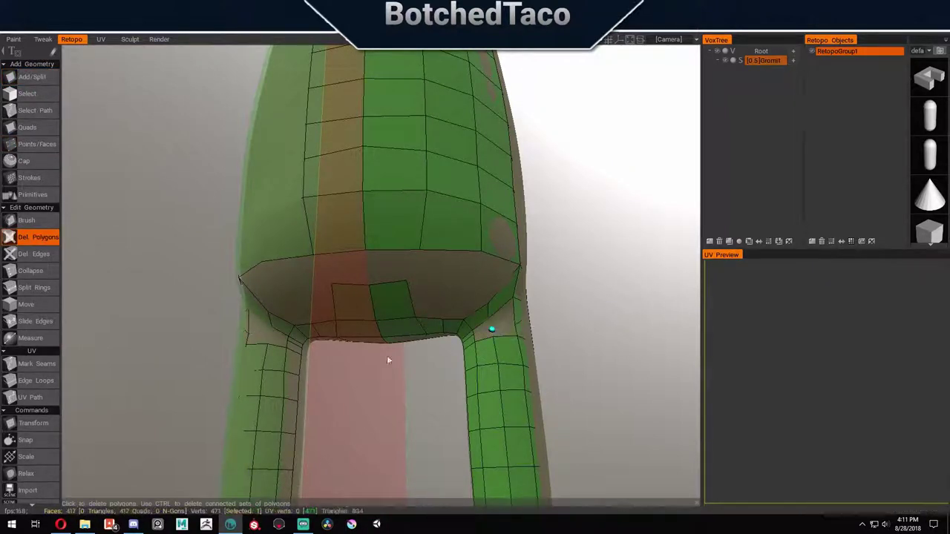
# Step: Rebuild the faces at the top of the leg and fill the remaining gap under the torso with quads
pyautogui.click(26, 305)
pyautogui.moveTo(587, 252); pyautogui.dragTo(450, 259)
pyautogui.press('p')
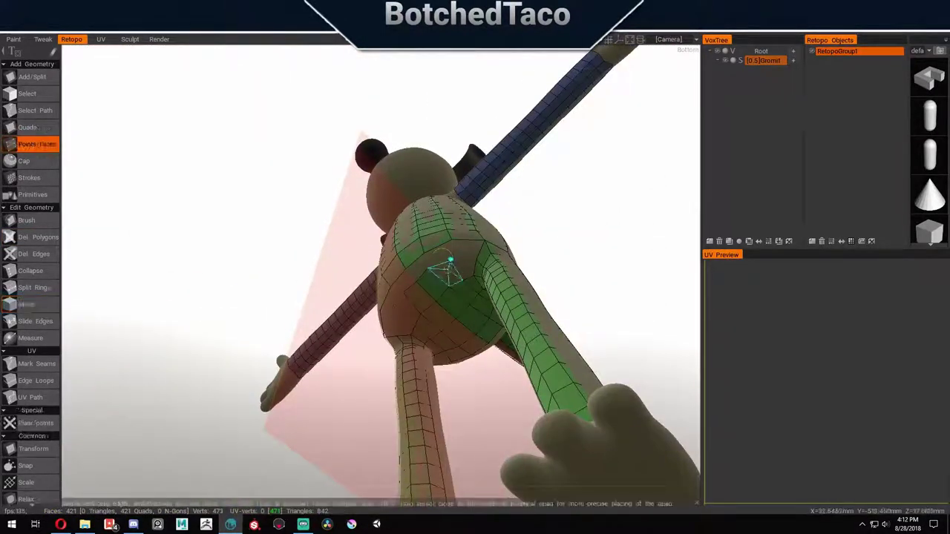
pyautogui.press('p')
pyautogui.moveTo(594, 234); pyautogui.dragTo(302, 252)
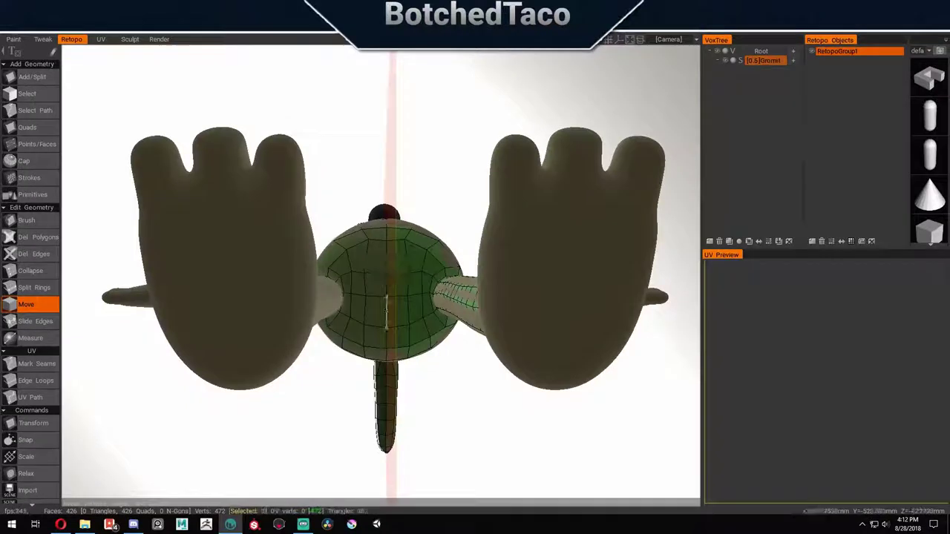
pyautogui.moveTo(422, 318); pyautogui.dragTo(505, 223)
# Step: Split the leg top with an additional ring and move the hip vertices to smooth the transition into the torso
pyautogui.press('r')
pyautogui.click(500, 159)
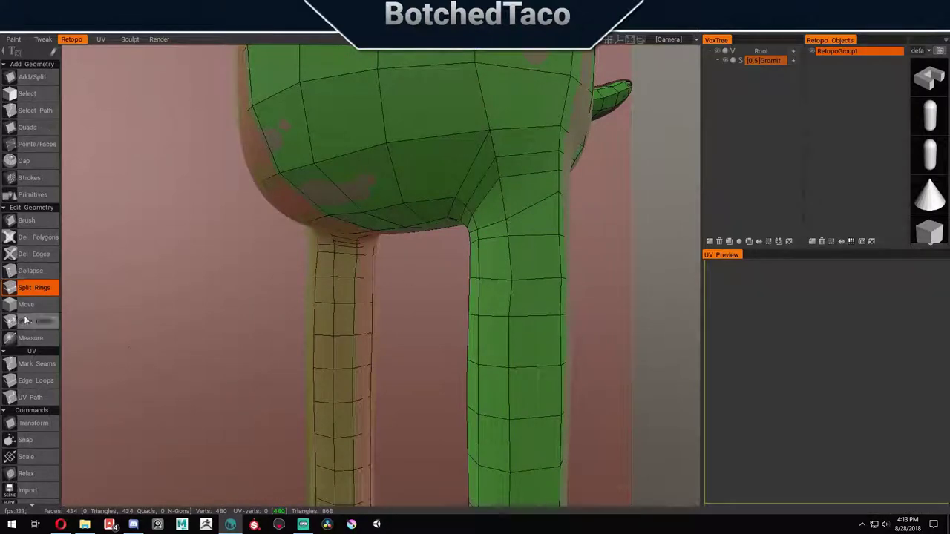
pyautogui.press('m')
pyautogui.moveTo(500, 158); pyautogui.dragTo(549, 163)
pyautogui.press('m')
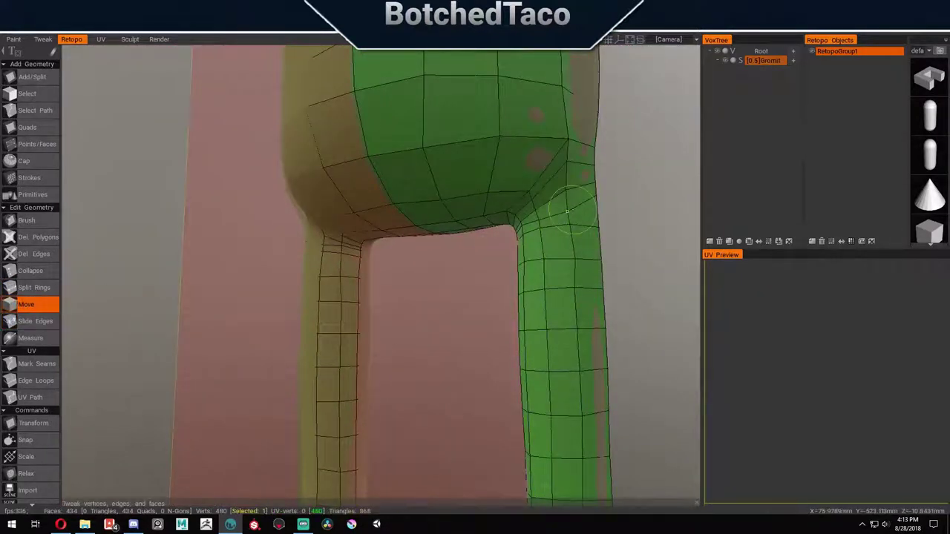
pyautogui.moveTo(520, 297); pyautogui.dragTo(638, 290)
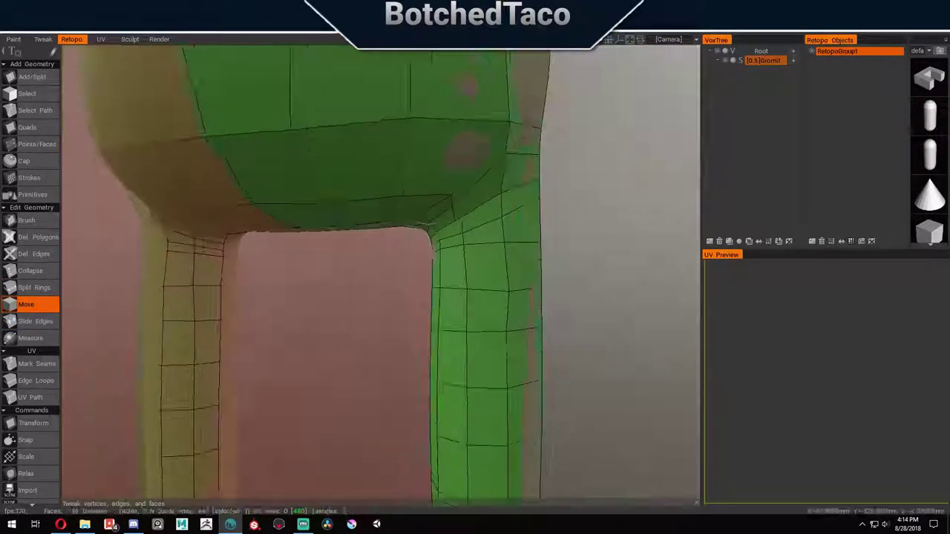
# Step: Add the first quad on the arm's underside at the armpit, extending from the arm's end toward the side of the torso
pyautogui.moveTo(431, 224); pyautogui.dragTo(553, 199)
pyautogui.press('Home')
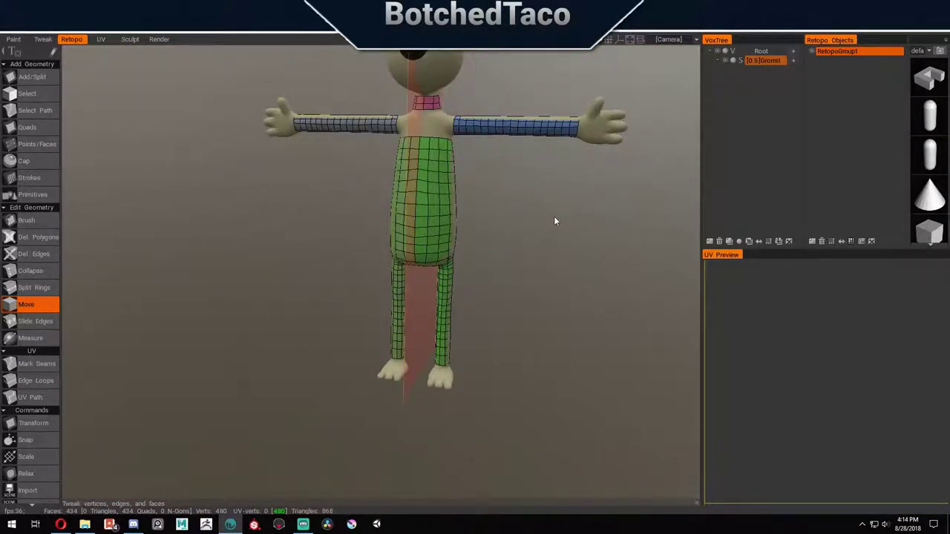
pyautogui.scroll(5, 533, 199)
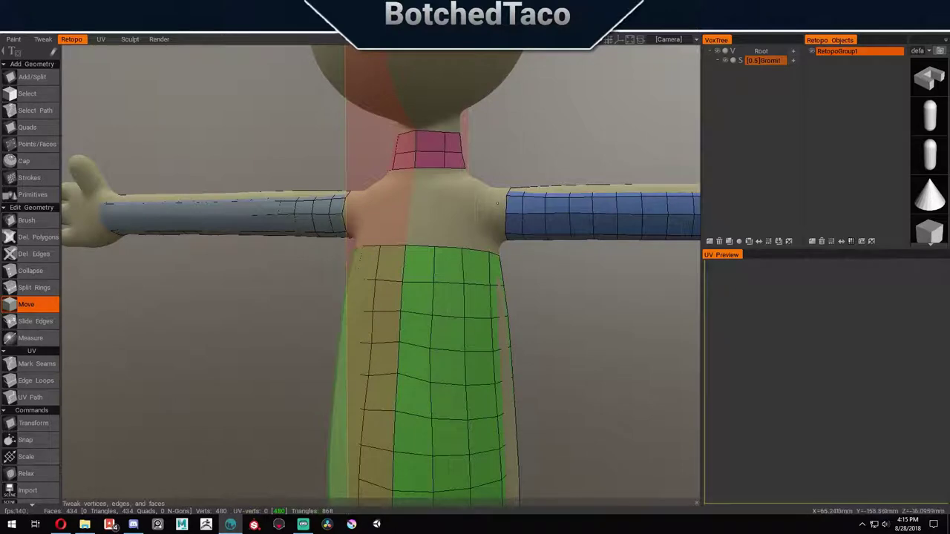
pyautogui.moveTo(557, 306); pyautogui.dragTo(492, 304)
pyautogui.press('p')
pyautogui.scroll(3, 492, 304)
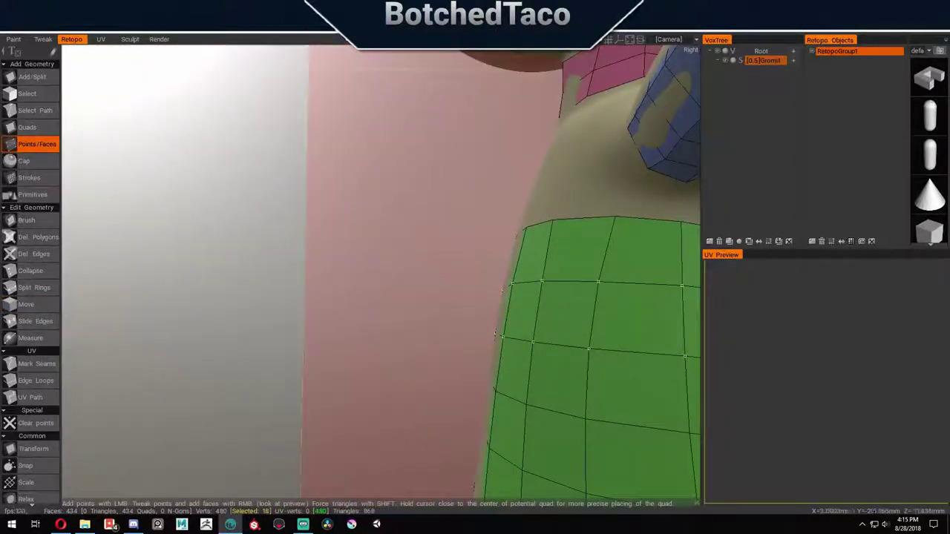
pyautogui.moveTo(635, 192); pyautogui.dragTo(576, 194)
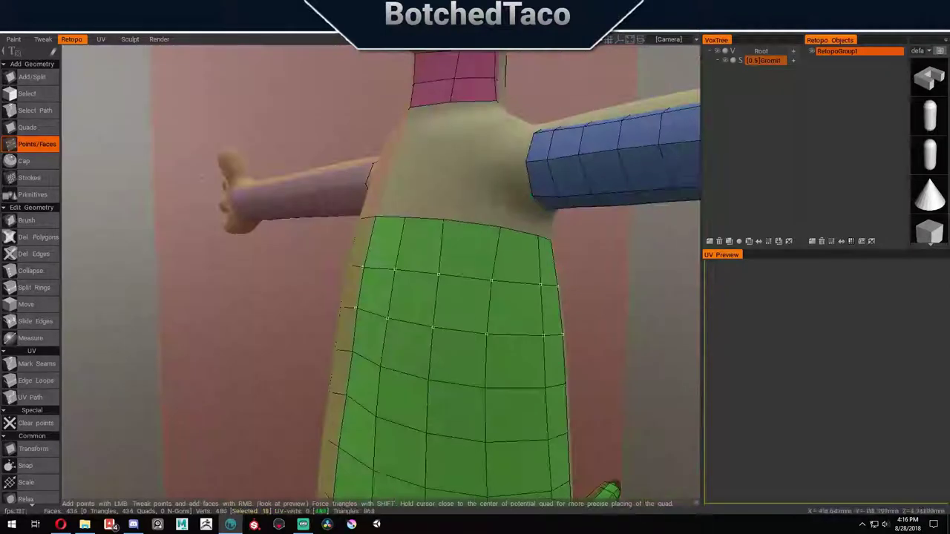
pyautogui.click(35, 110)
pyautogui.click(26, 93)
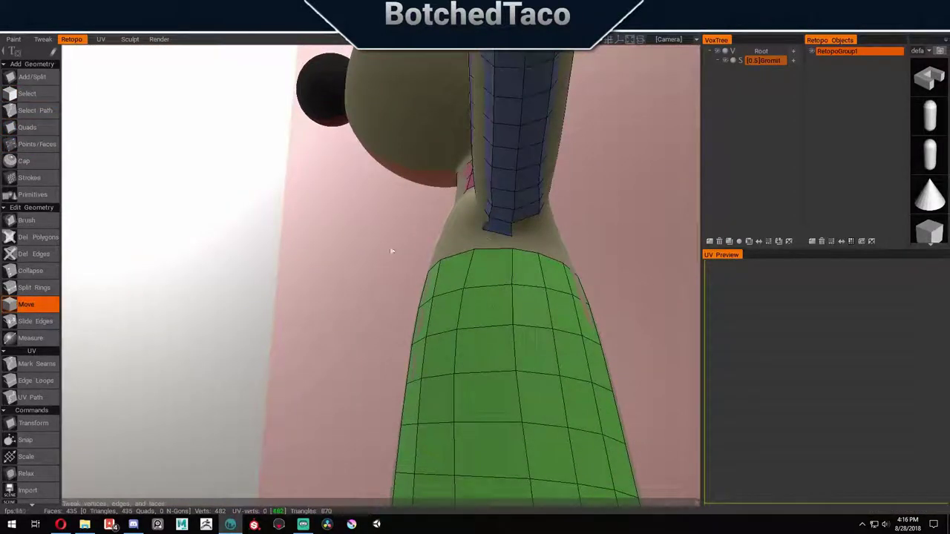
# Step: Join the underside of the arm to the side of the torso by extending quads through the armpit
pyautogui.moveTo(392, 252); pyautogui.dragTo(357, 278)
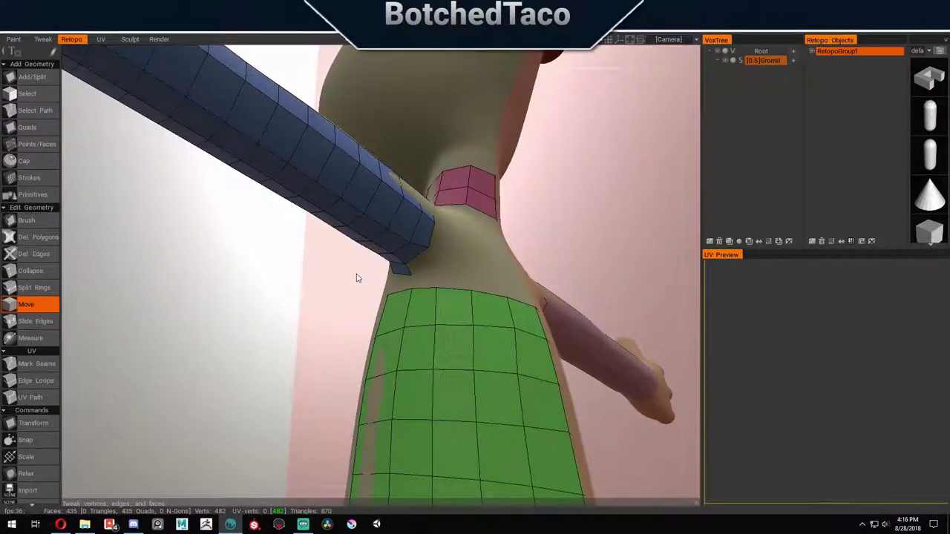
pyautogui.moveTo(426, 250); pyautogui.dragTo(308, 328)
pyautogui.press('q')
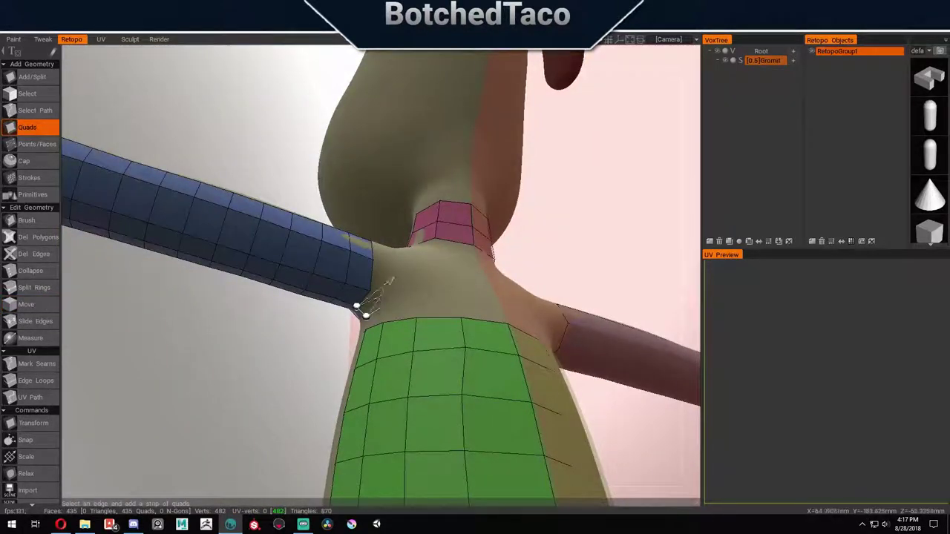
pyautogui.moveTo(392, 265); pyautogui.dragTo(563, 265)
pyautogui.moveTo(393, 208); pyautogui.dragTo(223, 289)
pyautogui.click(38, 144)
pyautogui.moveTo(311, 297); pyautogui.dragTo(401, 297)
pyautogui.moveTo(299, 400); pyautogui.dragTo(489, 337)
pyautogui.keyDown('ctrl'); pyautogui.click(368, 256); pyautogui.keyUp('ctrl')
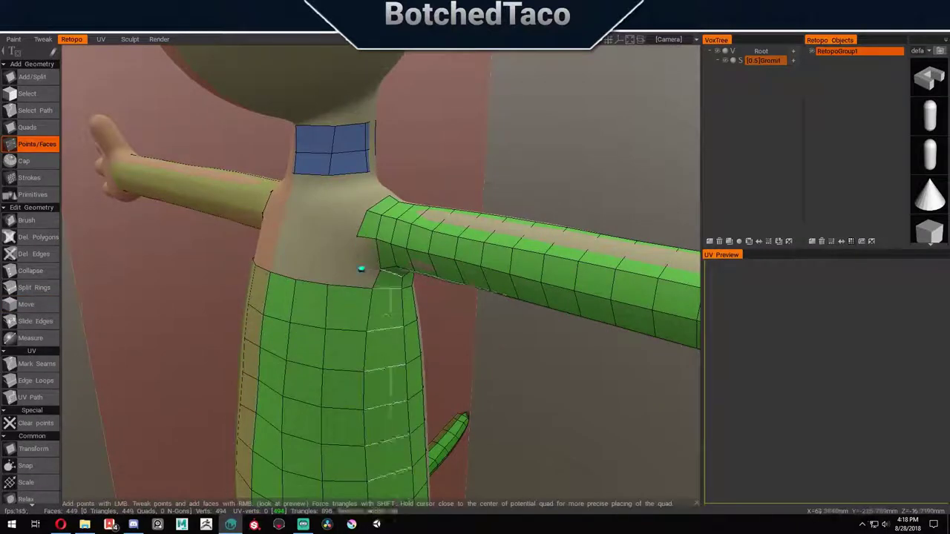
# Step: Delete the surplus edges below the armpit and fill the front of the chest up to the neck with quads
pyautogui.press('e')
pyautogui.press('e')
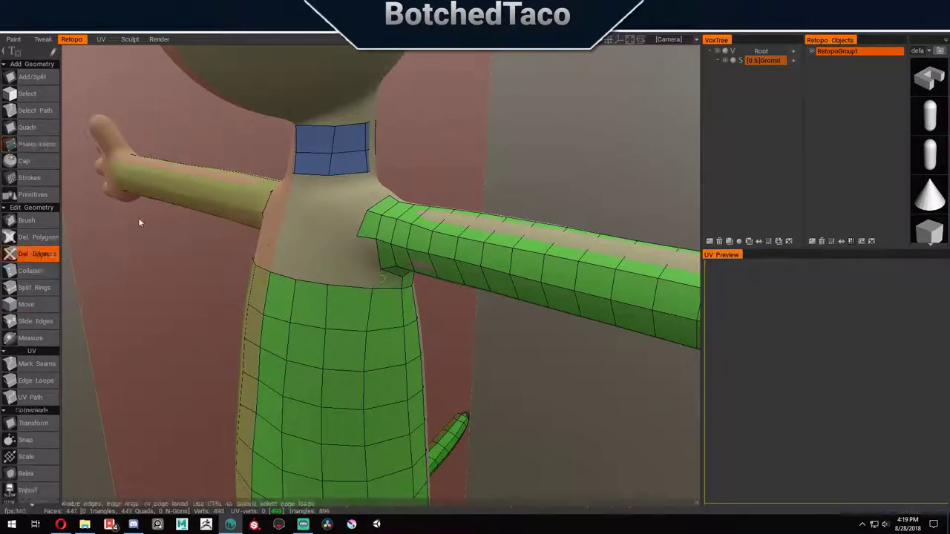
pyautogui.moveTo(520, 311); pyautogui.dragTo(139, 348)
pyautogui.press('m')
pyautogui.click(37, 144)
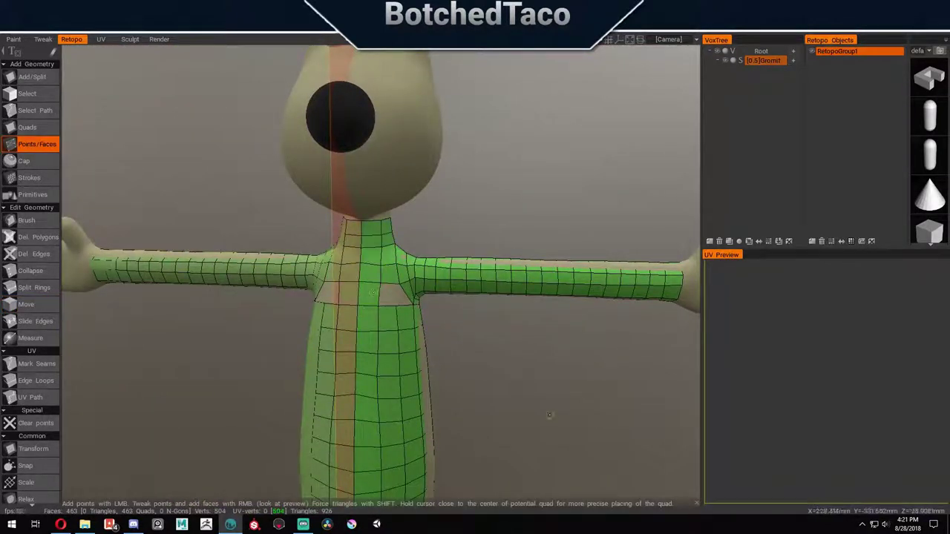
# Step: Split the neck into additional columns and rework the ring of quads around the front of the shoulder
pyautogui.press('m')
pyautogui.moveTo(524, 365); pyautogui.dragTo(429, 359)
pyautogui.press('r')
pyautogui.click(382, 235)
pyautogui.moveTo(381, 235); pyautogui.dragTo(223, 297)
pyautogui.click(37, 144)
pyautogui.scroll(5, 371, 260)
pyautogui.click(43, 326)
pyautogui.moveTo(312, 334); pyautogui.dragTo(522, 339)
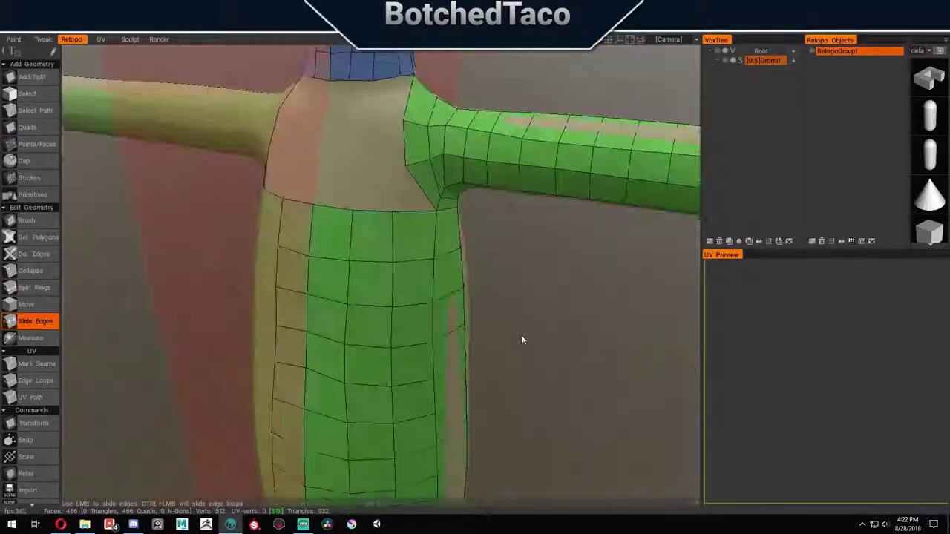
# Step: Fill the open front of the chest between the torso, shoulder and neck with quads
pyautogui.press('p')
pyautogui.click(355, 113)
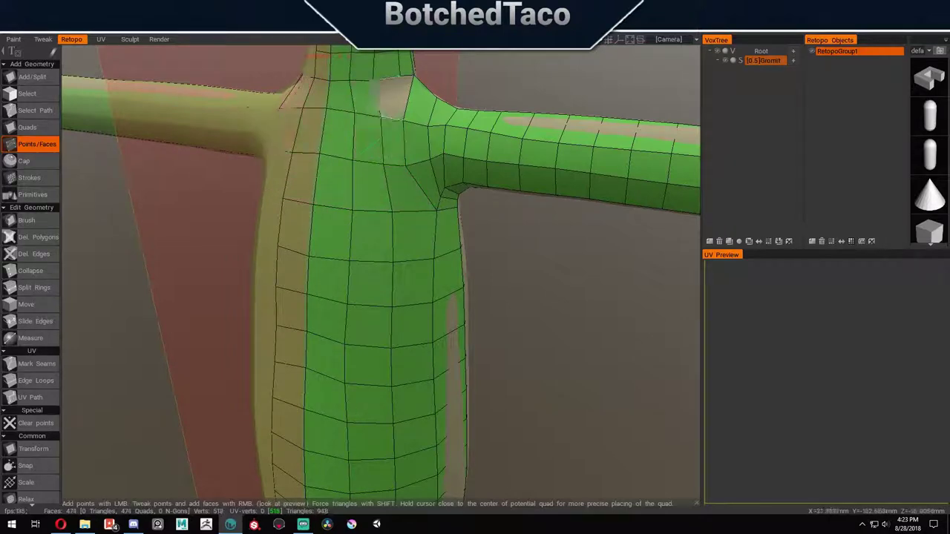
pyautogui.moveTo(369, 96); pyautogui.dragTo(419, 135)
# Step: Rework the quads on the upper back to connect the neck and shoulder with the torso
pyautogui.press('s')
pyautogui.moveTo(486, 178); pyautogui.dragTo(269, 337)
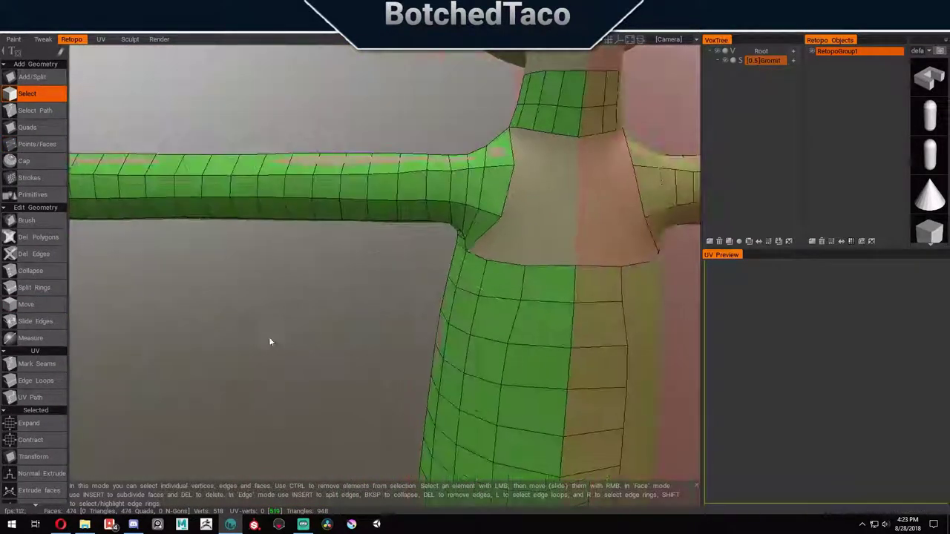
pyautogui.press('p')
pyautogui.scroll(2, 380, 267)
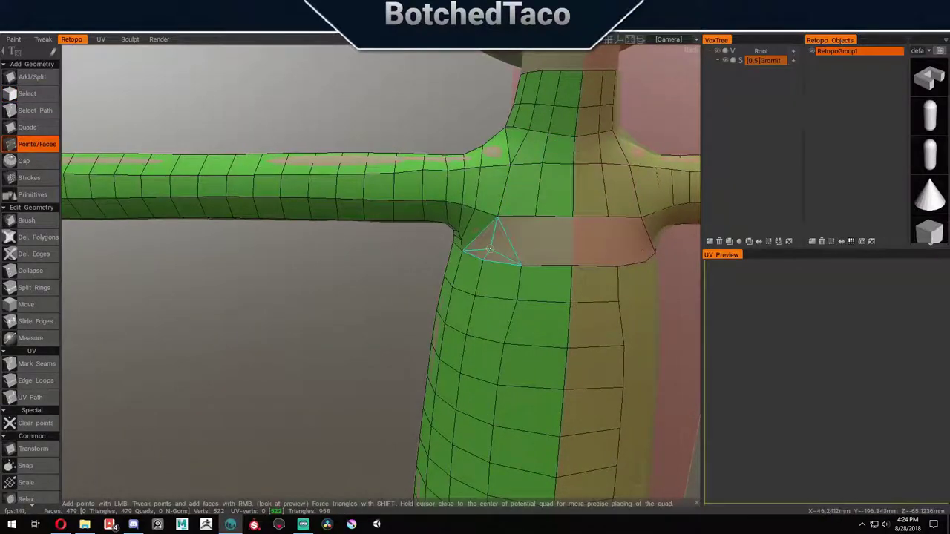
pyautogui.moveTo(468, 249); pyautogui.dragTo(441, 270)
pyautogui.press('e')
pyautogui.press('p')
pyautogui.click(441, 220)
pyautogui.click(454, 221)
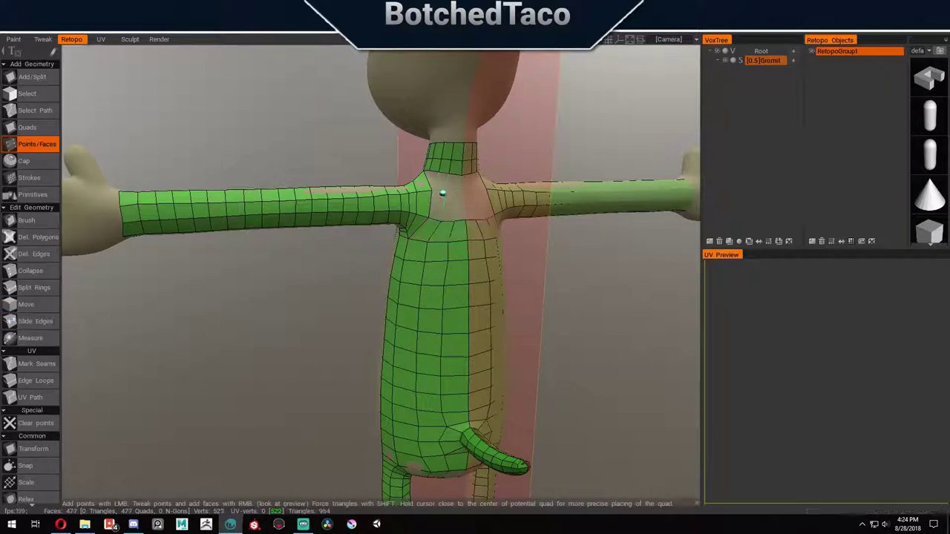
# Step: Move the shoulder and upper-back vertices to even out the quads and fill the gaps between neck base and shoulder
pyautogui.press('m')
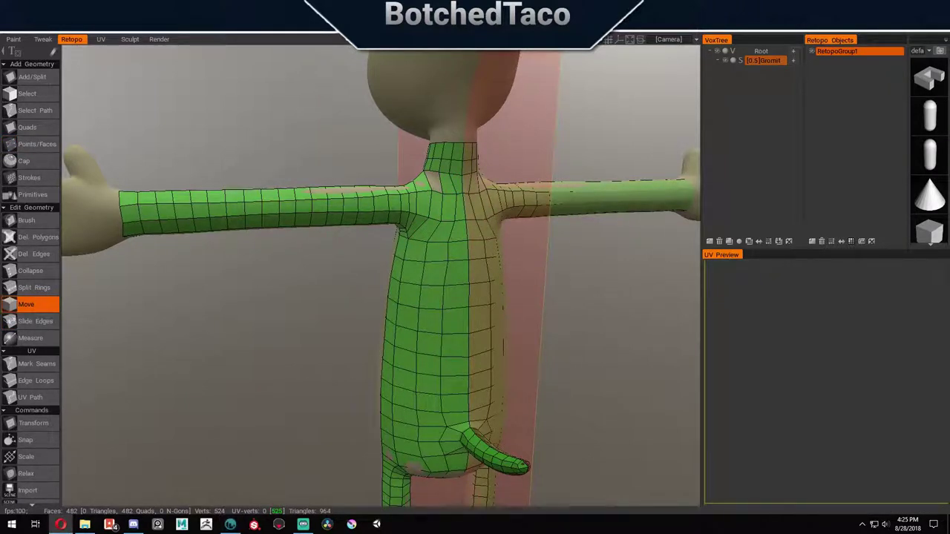
pyautogui.moveTo(564, 262); pyautogui.dragTo(427, 213)
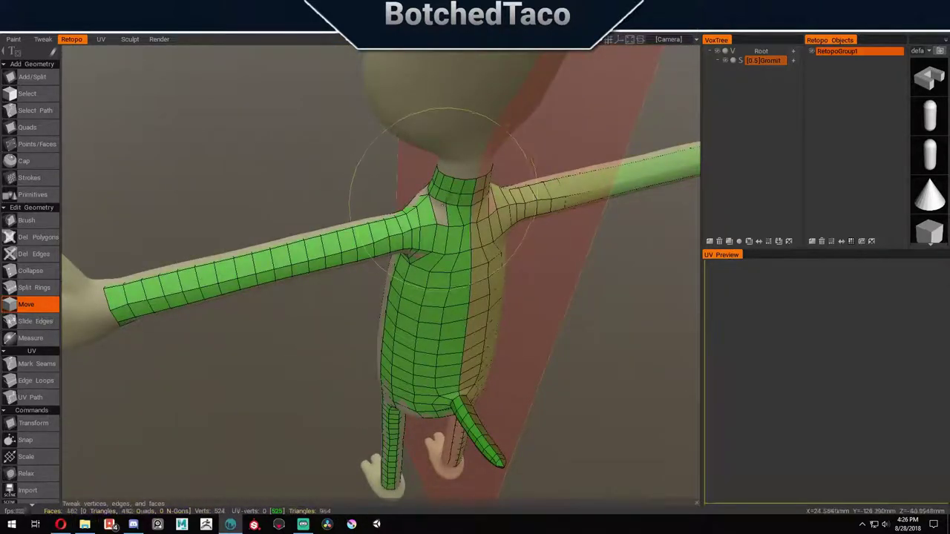
pyautogui.moveTo(427, 214); pyautogui.dragTo(529, 293)
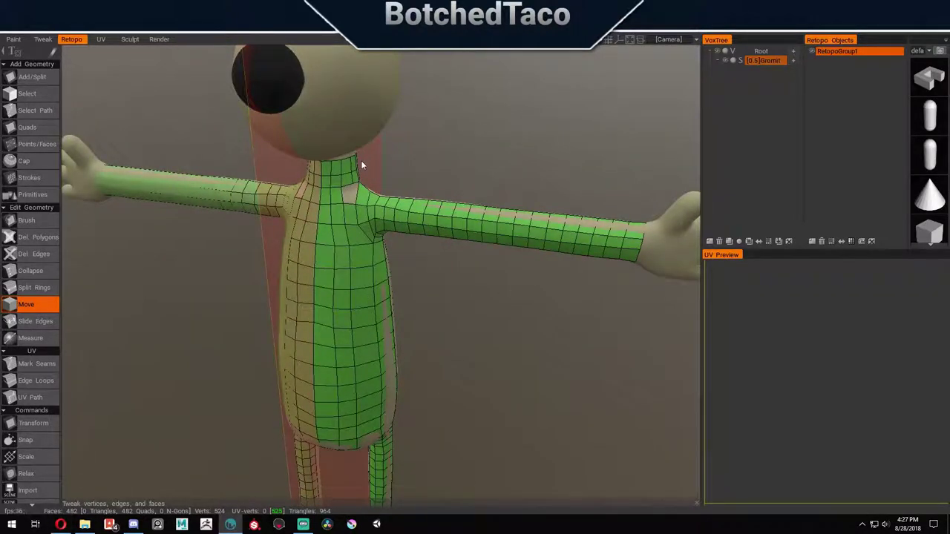
pyautogui.moveTo(418, 248); pyautogui.dragTo(475, 230)
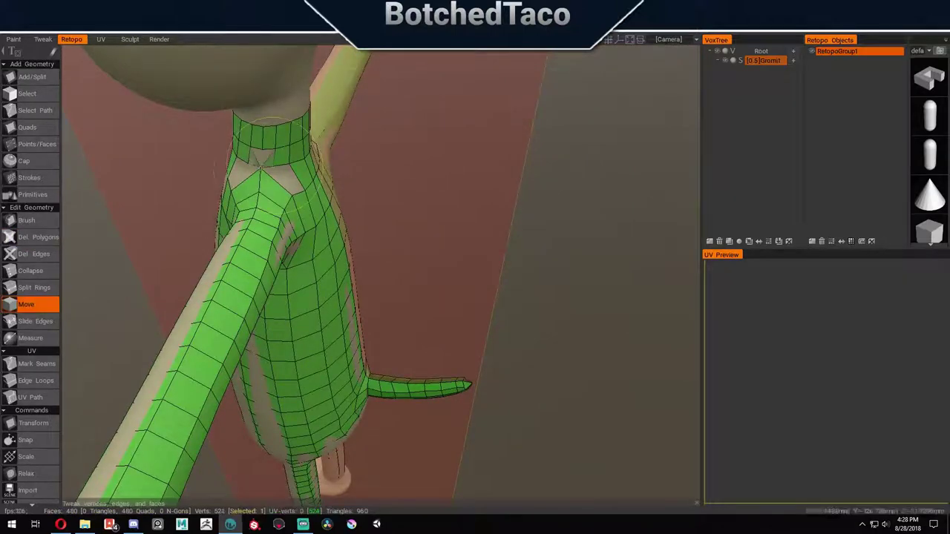
pyautogui.click(37, 144)
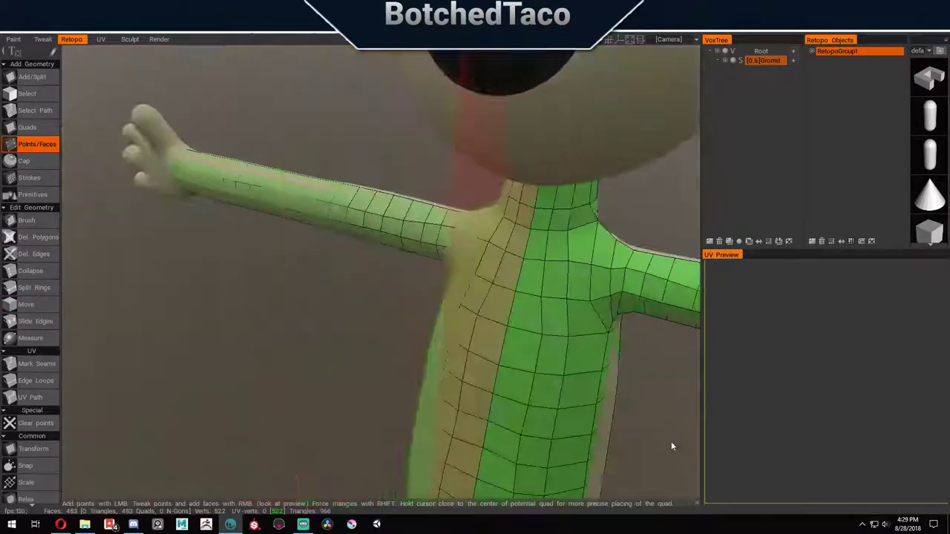
pyautogui.click(26, 304)
pyautogui.moveTo(572, 265); pyautogui.dragTo(439, 187, button='middle')
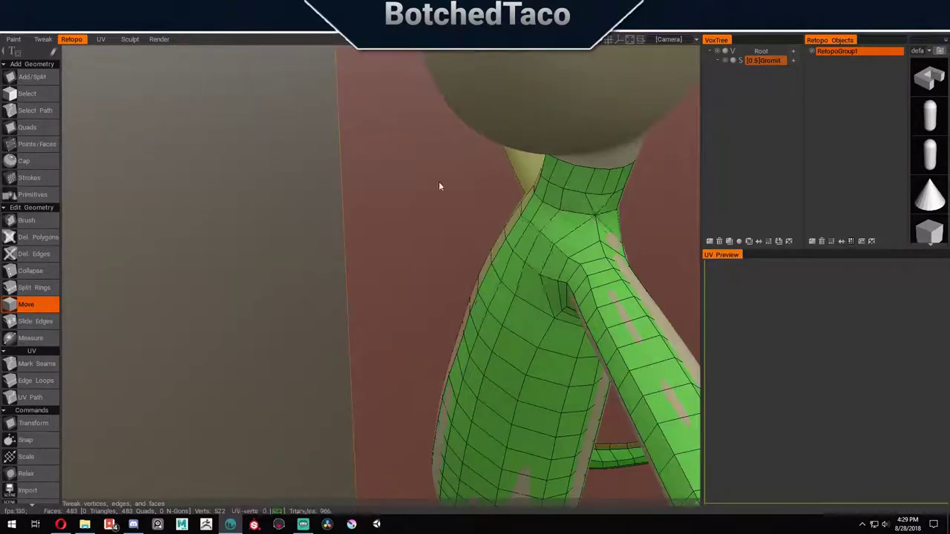
# Step: Split rings at the neck and clear the quads between the neck base and the top of the shoulder for rebuilding
pyautogui.click(34, 287)
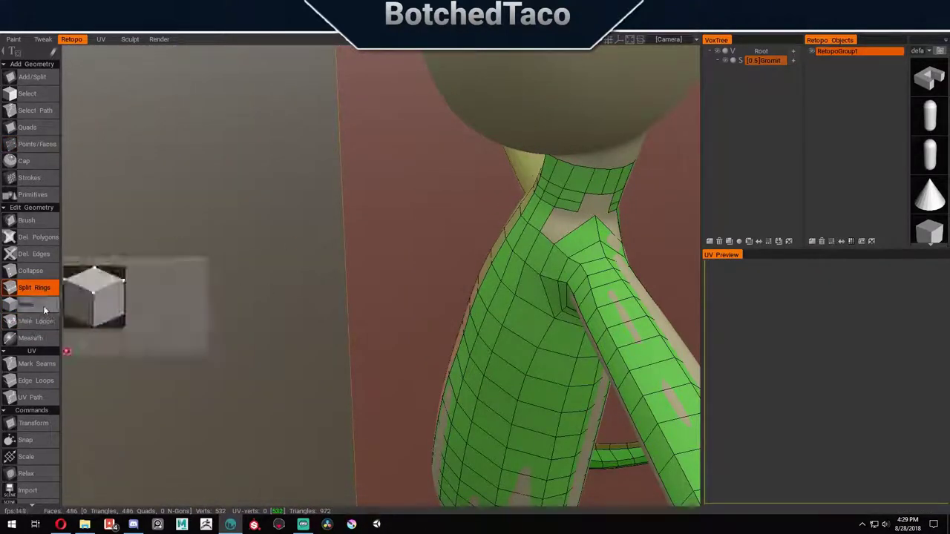
pyautogui.click(37, 144)
pyautogui.moveTo(590, 210); pyautogui.dragTo(621, 121, button='middle')
pyautogui.press('r')
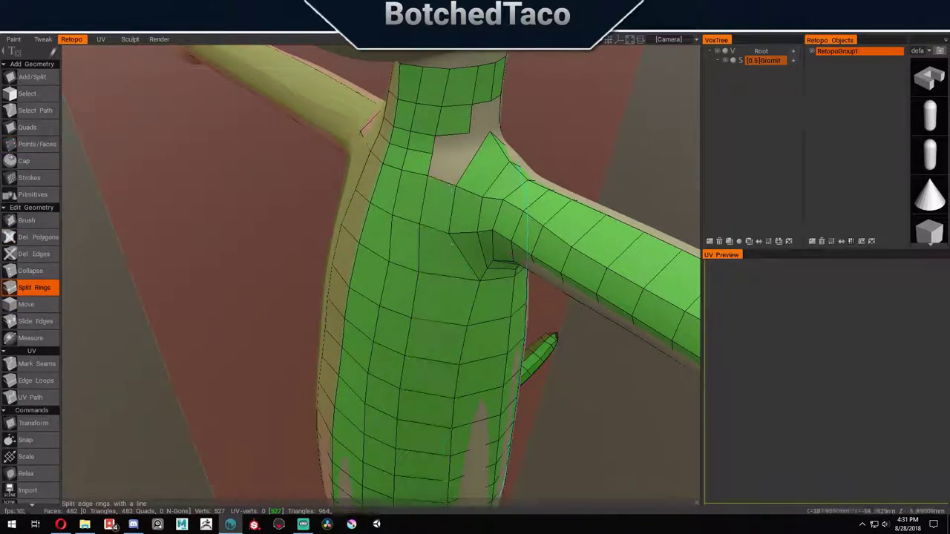
pyautogui.press('m')
pyautogui.moveTo(495, 154); pyautogui.dragTo(572, 161, button='middle')
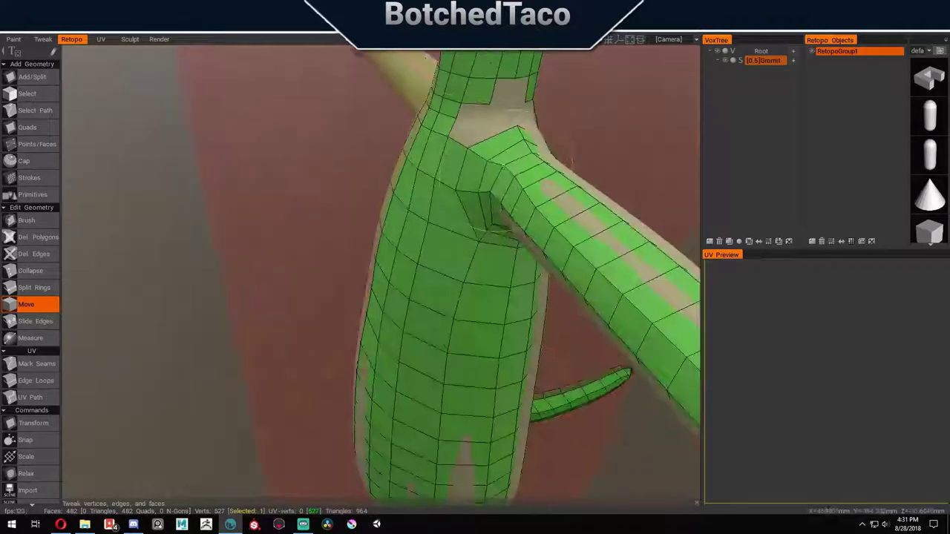
# Step: Fill the opening between the neck base and the shoulder with quads and adjust their vertices
pyautogui.click(487, 109)
pyautogui.moveTo(487, 110); pyautogui.dragTo(394, 184, button='middle')
pyautogui.press('r')
pyautogui.press('p')
pyautogui.press('m')
# Step: Delete three horizontal edge loops around the torso to reduce its density
pyautogui.press('e')
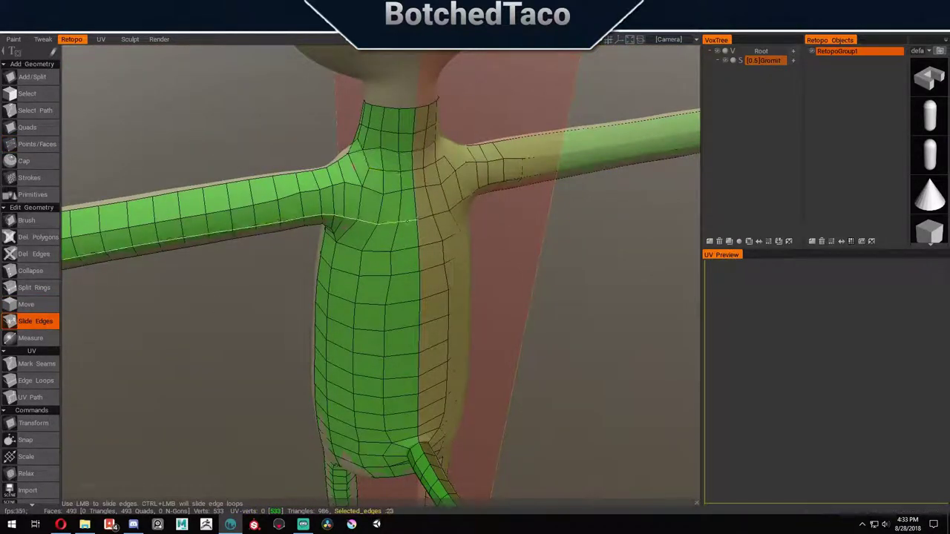
pyautogui.press('Delete')
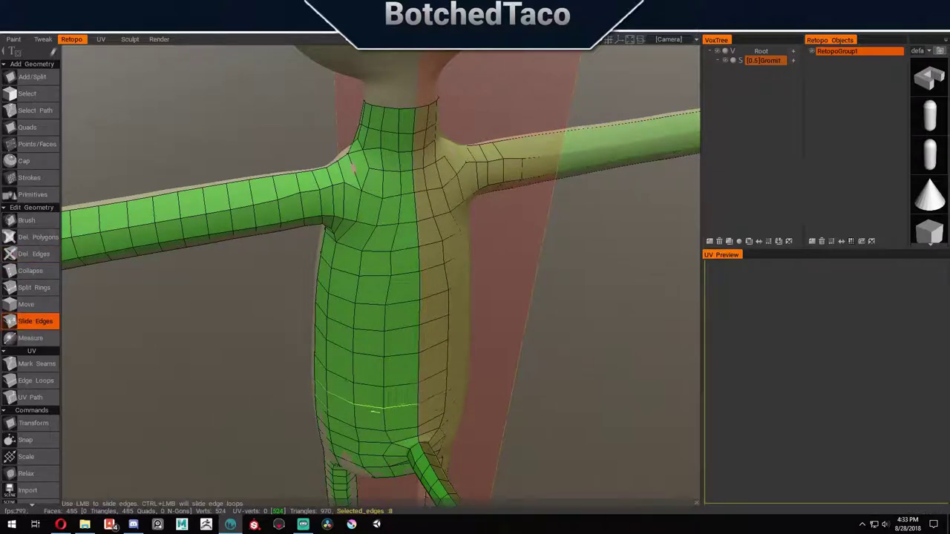
pyautogui.press('Delete')
pyautogui.press('Delete')
pyautogui.moveTo(98, 362); pyautogui.dragTo(282, 349)
pyautogui.press('Home')
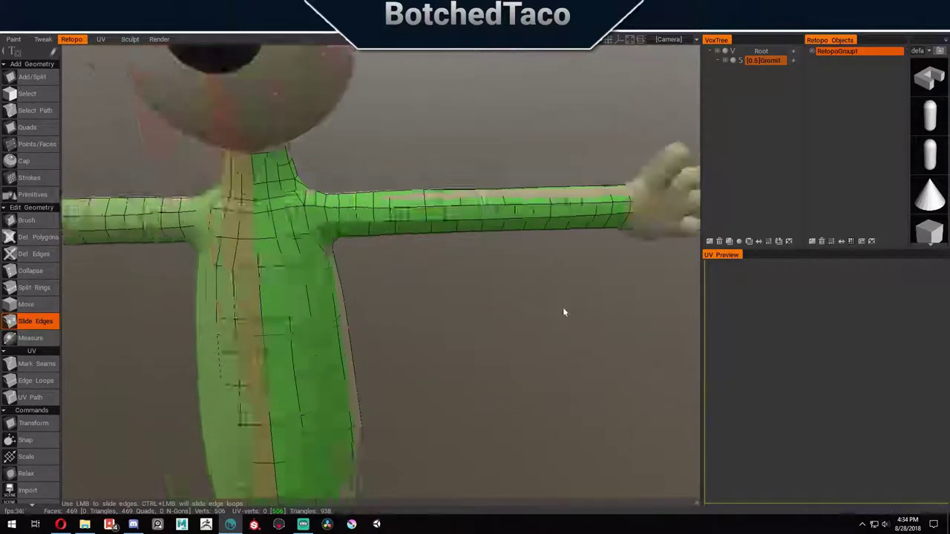
# Step: Build a four-quad cap on the tip of the uppermost finger and place points along the finger
pyautogui.moveTo(504, 312)
pyautogui.mouseDown()
pyautogui.moveTo(579, 257)
pyautogui.moveTo(607, 344)
pyautogui.moveTo(636, 333)
pyautogui.moveTo(533, 359)
pyautogui.moveTo(508, 387)
pyautogui.moveTo(549, 371)
pyautogui.moveTo(576, 282)
pyautogui.moveTo(429, 248)
pyautogui.moveTo(519, 308)
pyautogui.mouseUp()
pyautogui.press('p')
pyautogui.rightClick(435, 255)
pyautogui.moveTo(435, 255); pyautogui.dragTo(462, 387)
pyautogui.moveTo(404, 382); pyautogui.dragTo(598, 134)
pyautogui.click(573, 202)
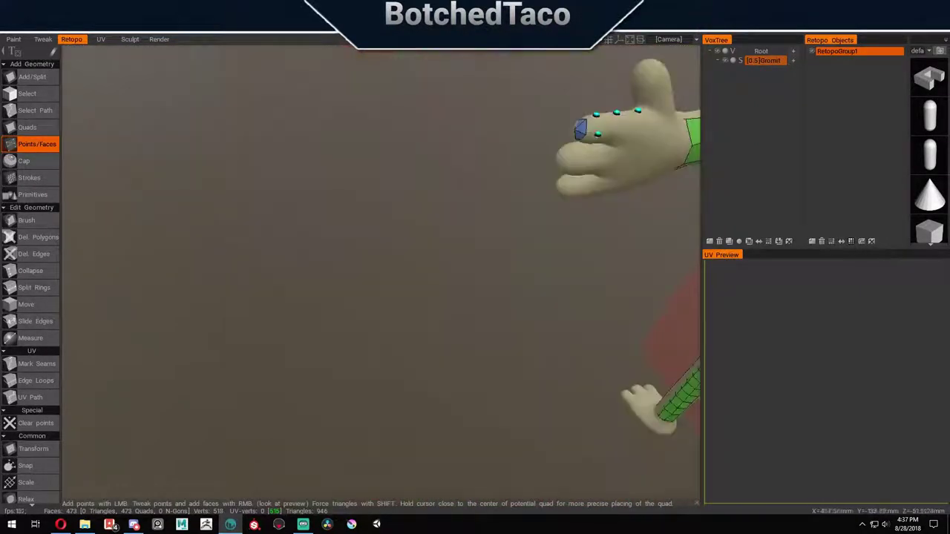
# Step: Build quads along the uppermost finger and move the cap's vertices to line up with them
pyautogui.moveTo(460, 290); pyautogui.dragTo(372, 294)
pyautogui.click(26, 305)
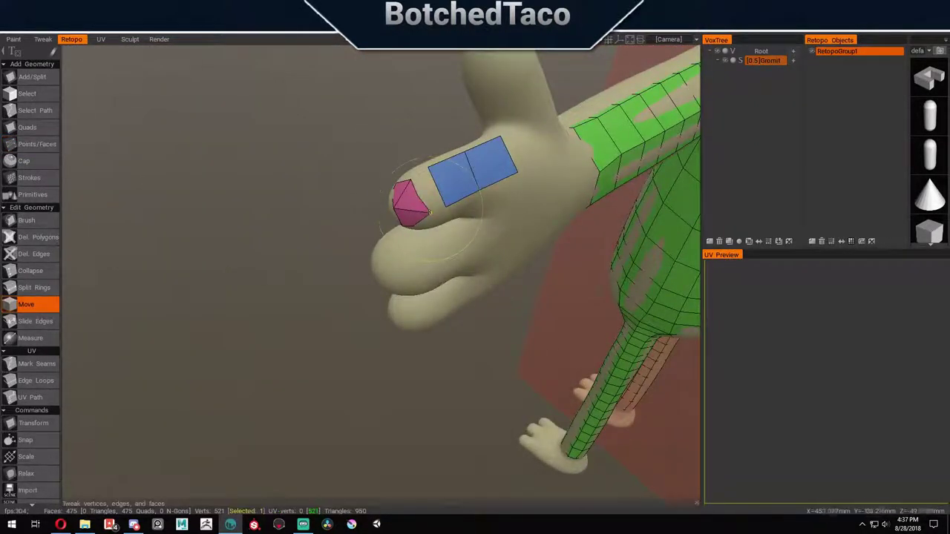
pyautogui.click(37, 144)
pyautogui.moveTo(416, 383); pyautogui.dragTo(385, 330)
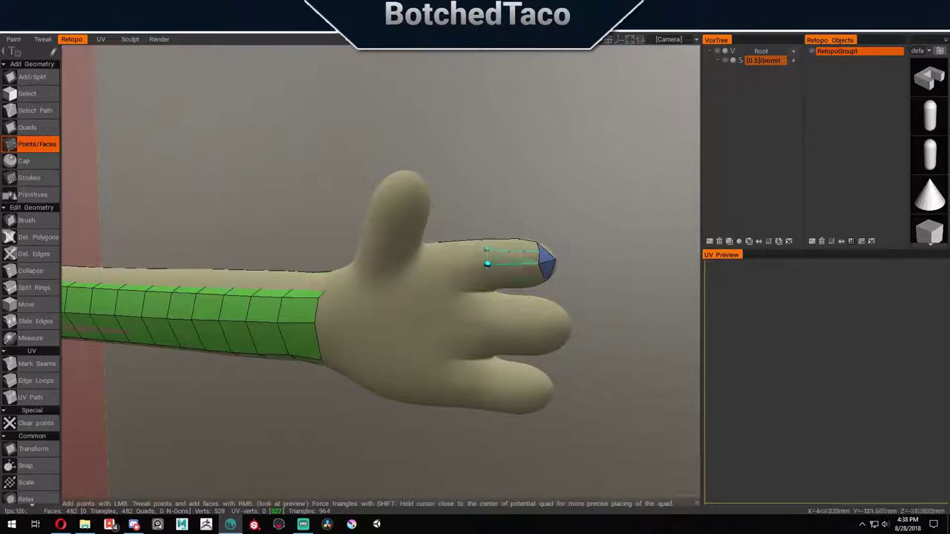
# Step: Wrap quads around the end of the uppermost finger and place points for a cap on the second finger
pyautogui.click(487, 263)
pyautogui.moveTo(571, 253); pyautogui.dragTo(607, 224)
pyautogui.rightClick(512, 396)
pyautogui.moveTo(594, 416); pyautogui.dragTo(512, 231)
pyautogui.moveTo(594, 416); pyautogui.dragTo(608, 312)
pyautogui.moveTo(316, 283); pyautogui.dragTo(446, 223)
pyautogui.press('m')
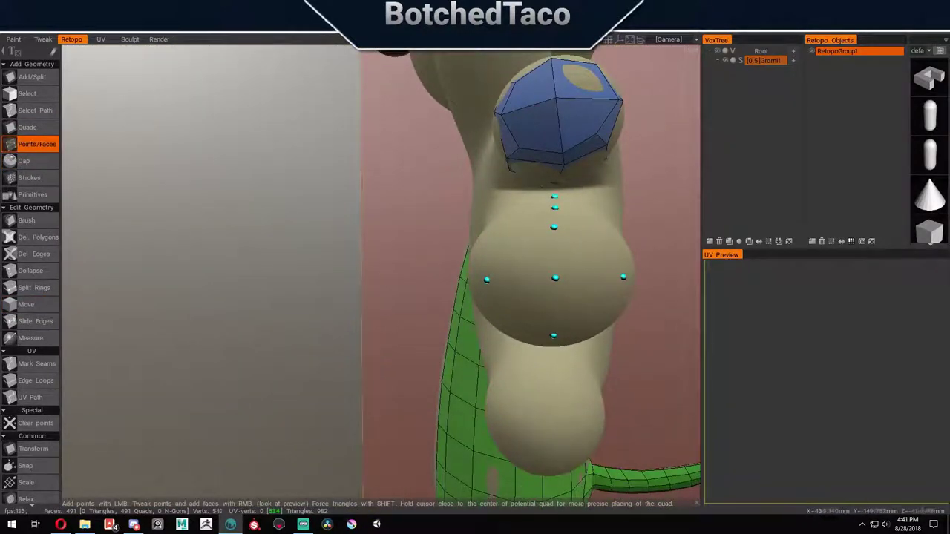
# Step: Wrap quads from the second finger's tip along its length and adjust their vertices
pyautogui.moveTo(537, 255); pyautogui.dragTo(339, 236)
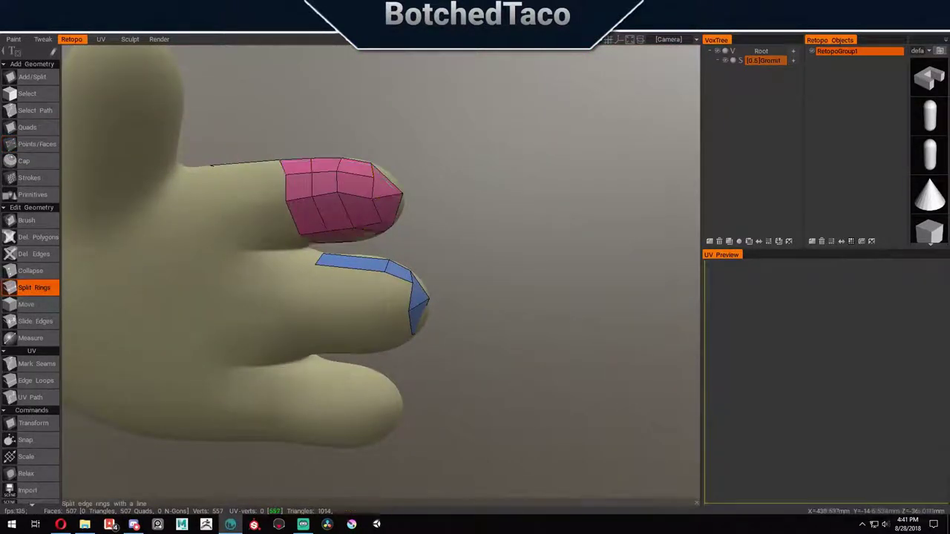
pyautogui.moveTo(505, 363); pyautogui.dragTo(562, 435)
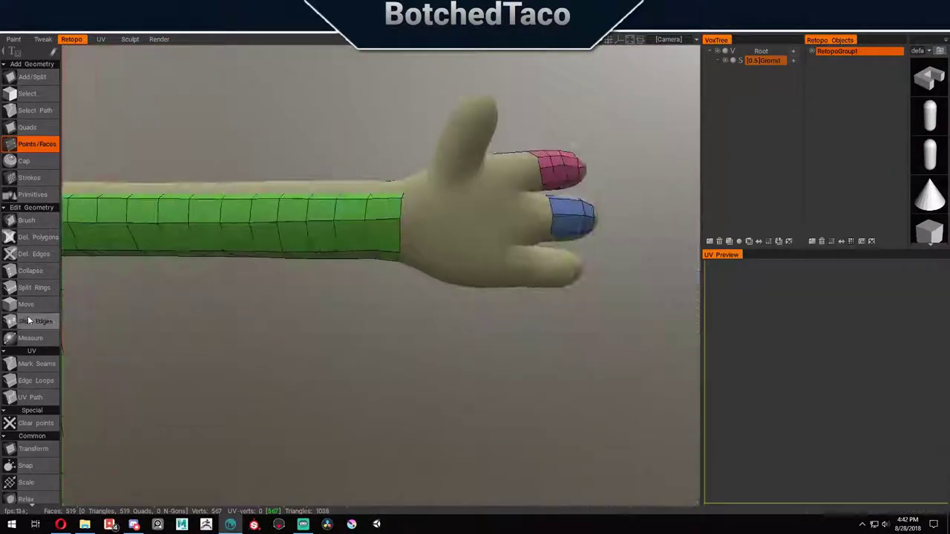
pyautogui.click(26, 305)
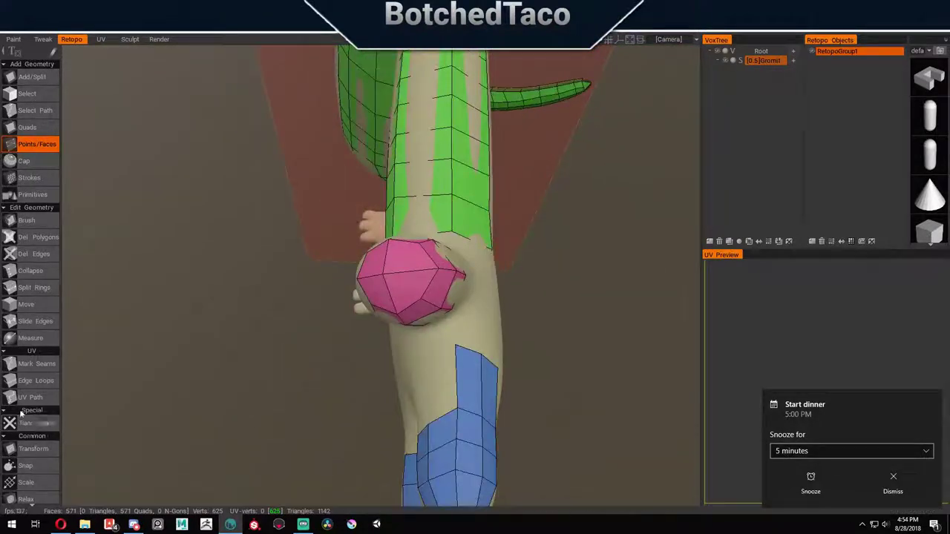
# Step: Slide edges and move vertices of the thumb's quads, and split its edge rings
pyautogui.click(35, 320)
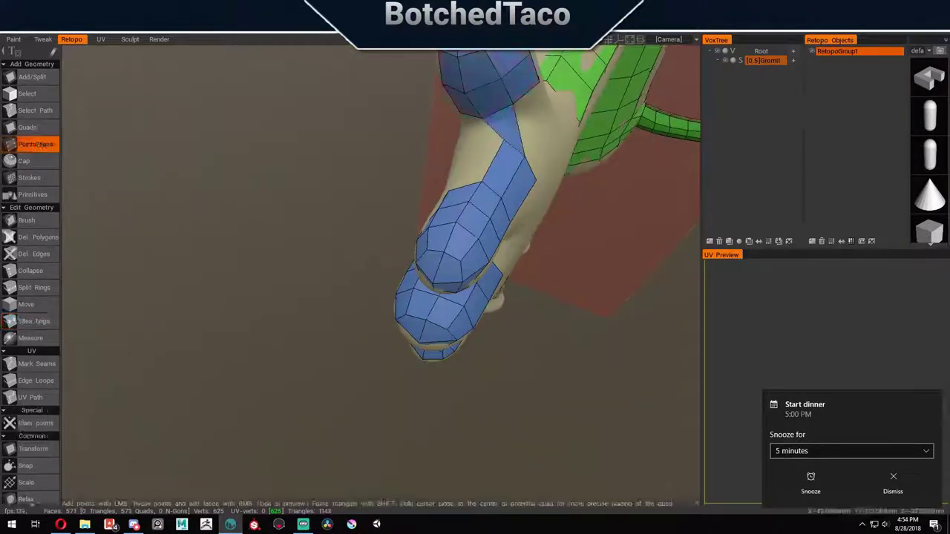
pyautogui.click(26, 304)
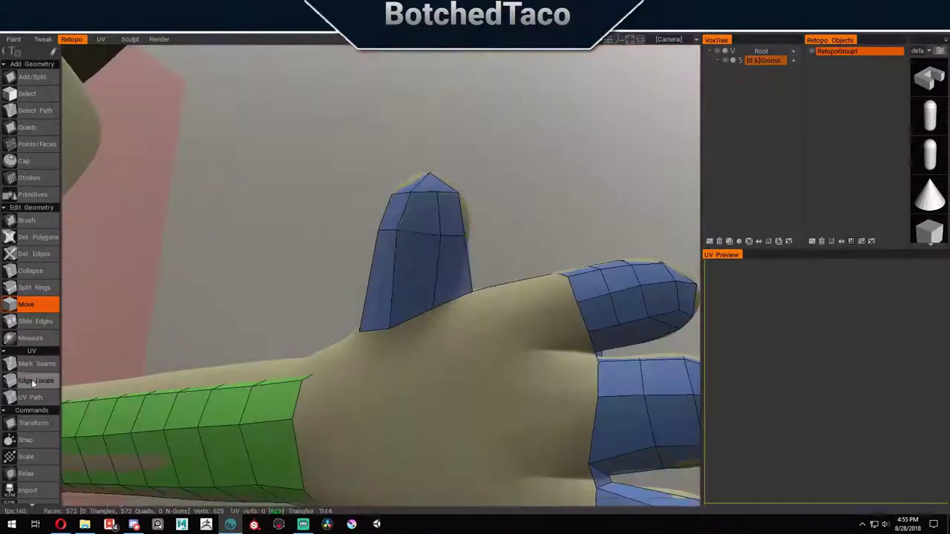
pyautogui.click(34, 288)
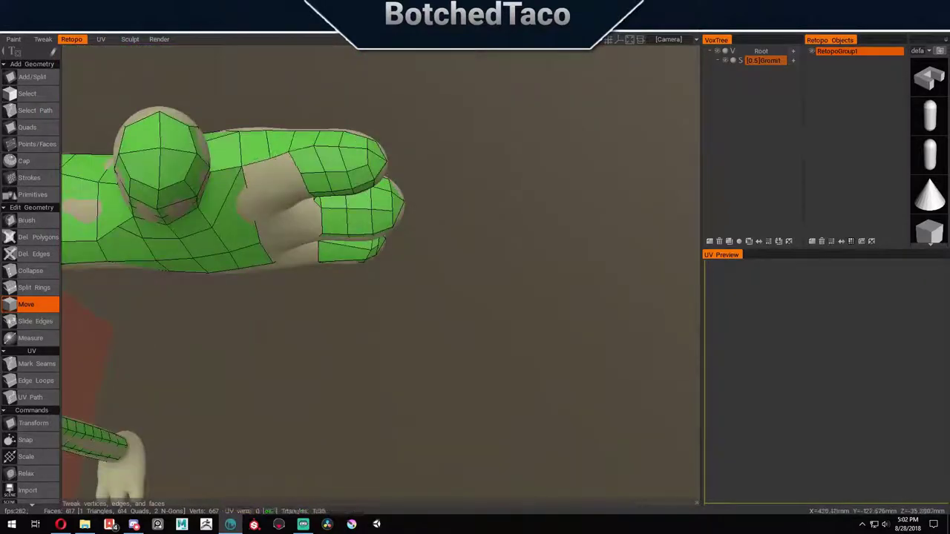
# Step: Rebuild quads from the wrist over the back of the hand and move their vertices into alignment
pyautogui.moveTo(519, 148); pyautogui.dragTo(352, 173)
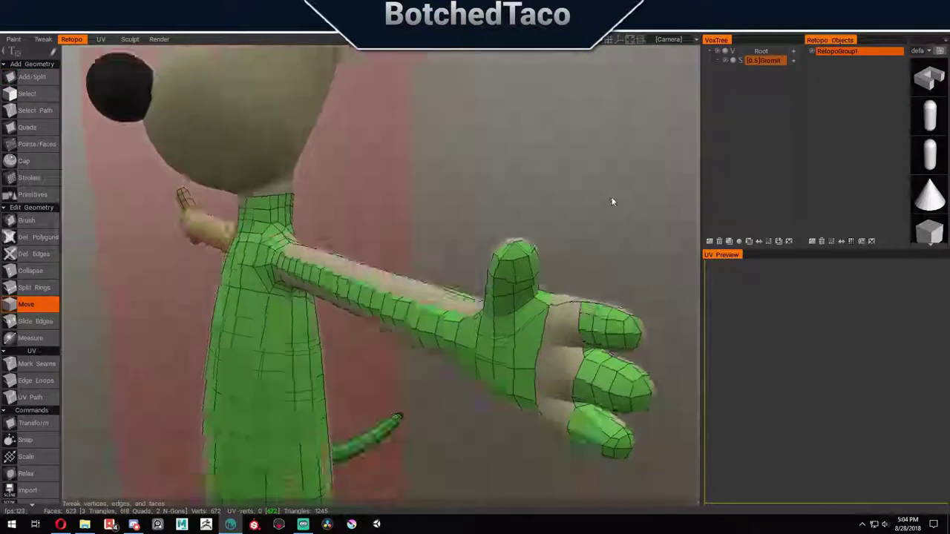
pyautogui.moveTo(613, 201); pyautogui.dragTo(589, 242)
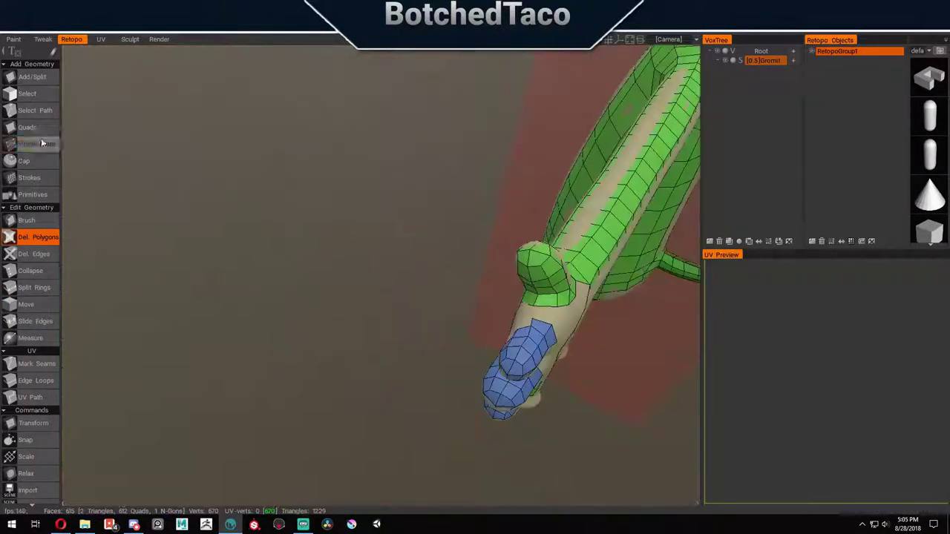
pyautogui.click(28, 304)
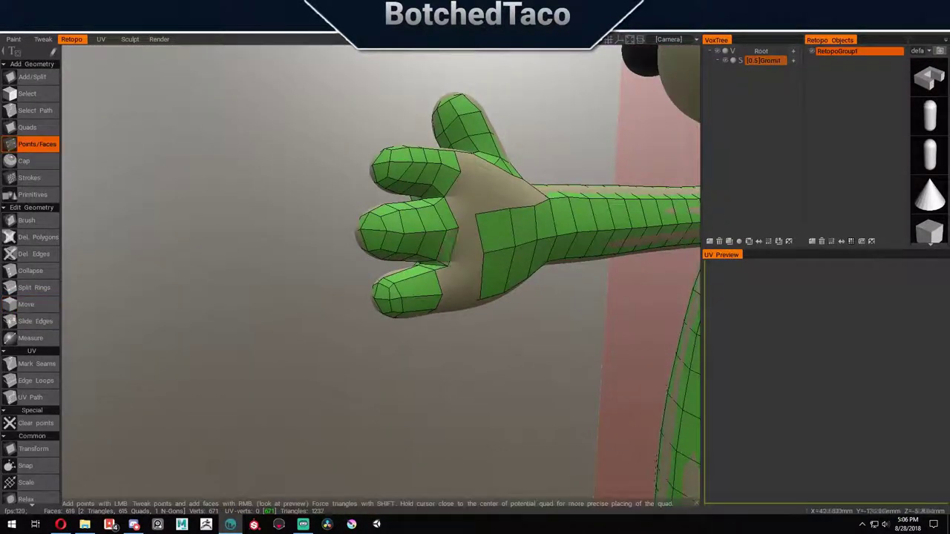
pyautogui.click(36, 308)
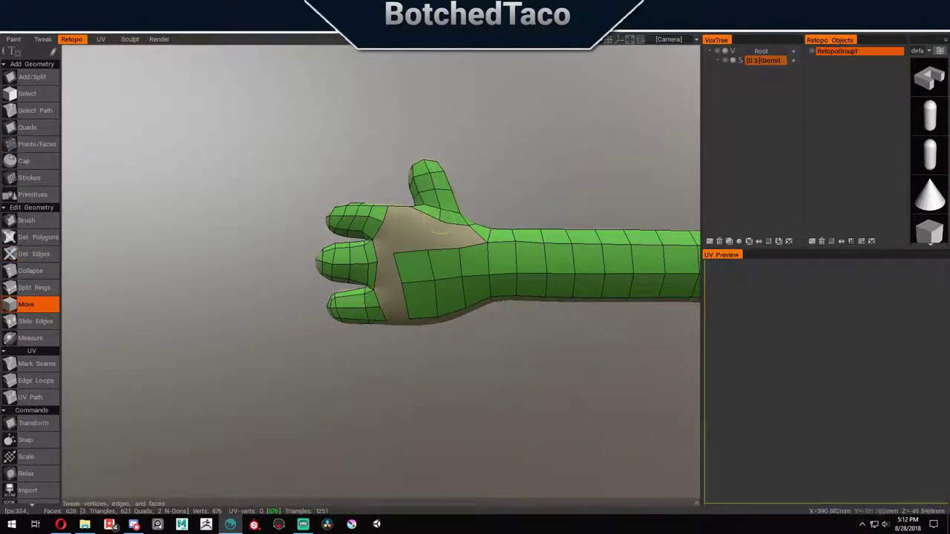
# Step: Add quads across the palm to join it with the base of the middle finger
pyautogui.moveTo(420, 401)
pyautogui.mouseDown()
pyautogui.moveTo(480, 240)
pyautogui.moveTo(374, 403)
pyautogui.moveTo(478, 272)
pyautogui.moveTo(430, 265)
pyautogui.moveTo(419, 320)
pyautogui.mouseUp()
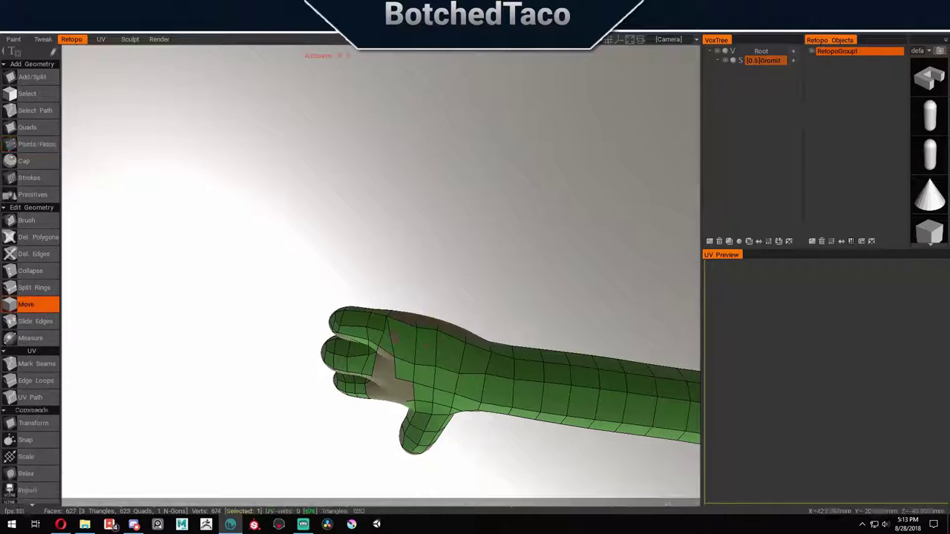
pyautogui.moveTo(482, 290); pyautogui.dragTo(599, 199)
pyautogui.moveTo(584, 133); pyautogui.dragTo(520, 297)
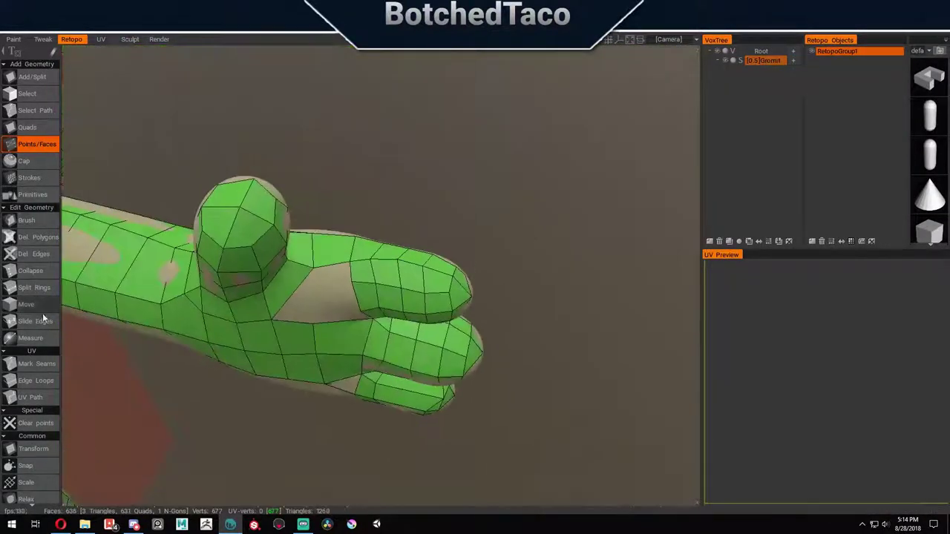
# Step: Build quads over the gap at the base of the uppermost finger and delete a surplus edge there
pyautogui.press('m')
pyautogui.click(37, 144)
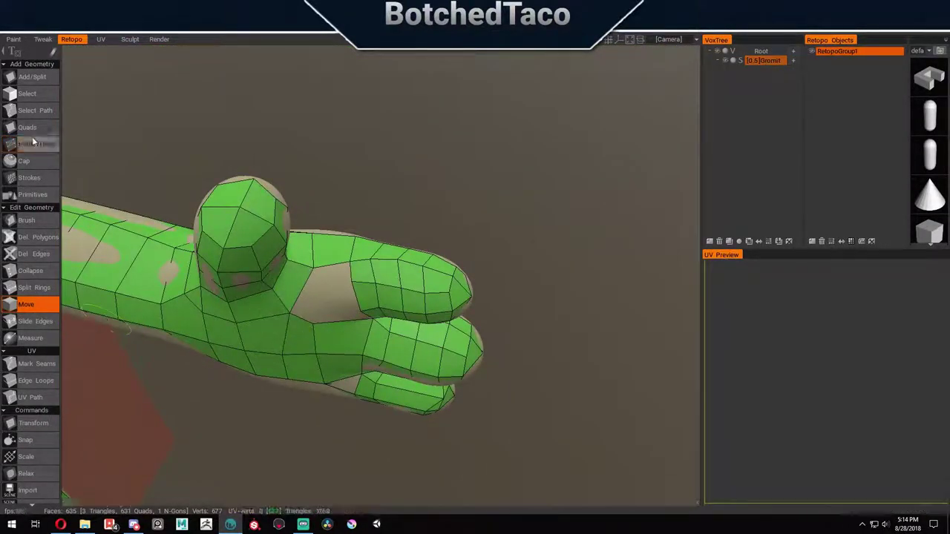
pyautogui.click(338, 286)
pyautogui.rightClick(327, 300)
pyautogui.rightClick(349, 312)
pyautogui.press('d')
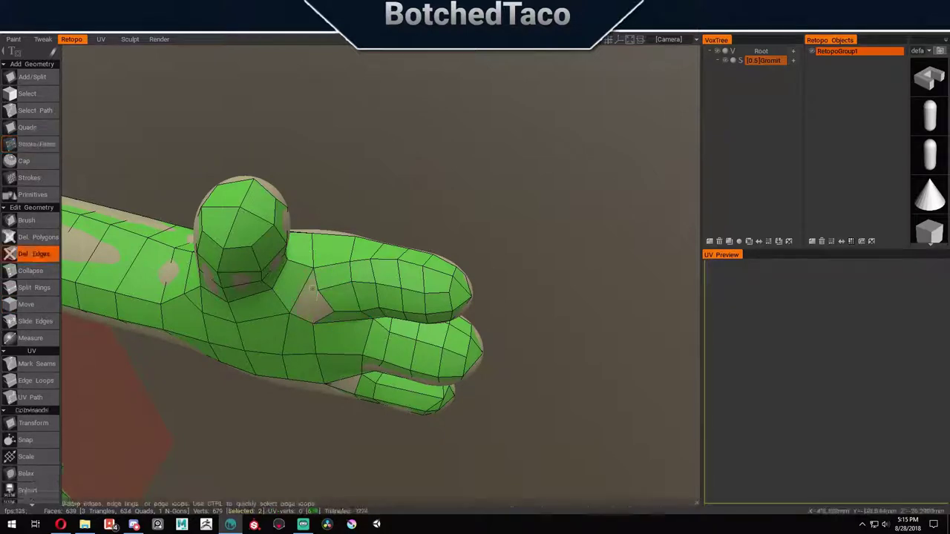
pyautogui.click(338, 297)
pyautogui.moveTo(338, 297); pyautogui.dragTo(564, 300)
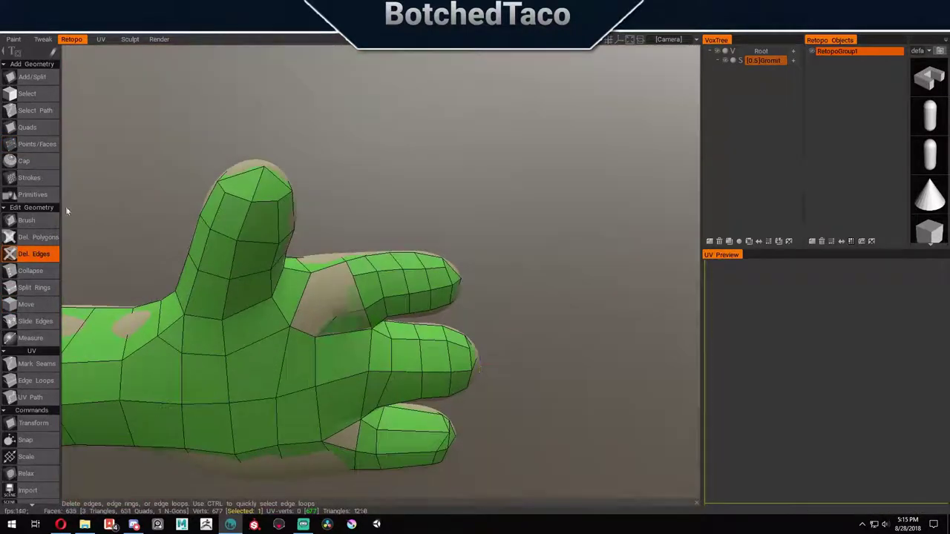
# Step: Move vertices at the uppermost finger's base and add faces to narrow the gap beside the thumb
pyautogui.press('m')
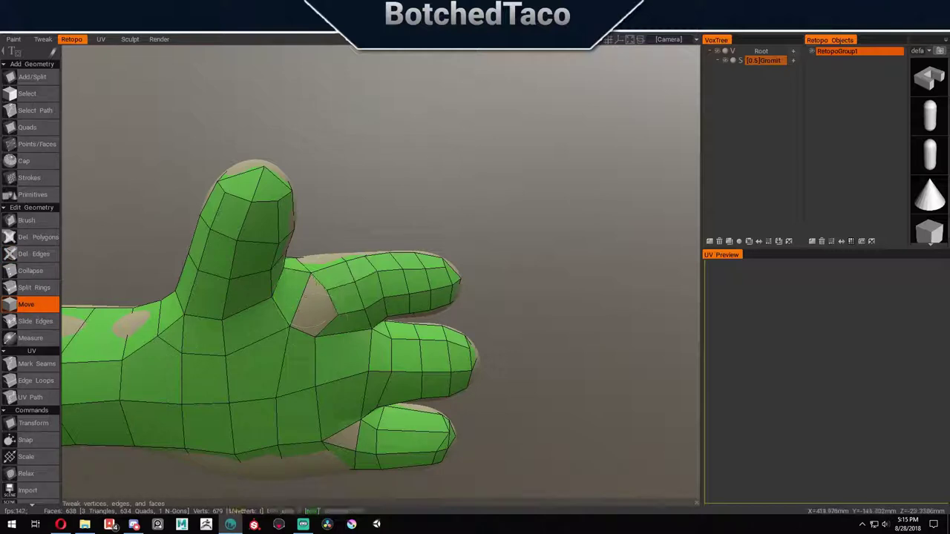
pyautogui.moveTo(519, 222); pyautogui.dragTo(416, 223)
pyautogui.press('p')
pyautogui.click(305, 282)
pyautogui.moveTo(319, 293); pyautogui.dragTo(578, 373)
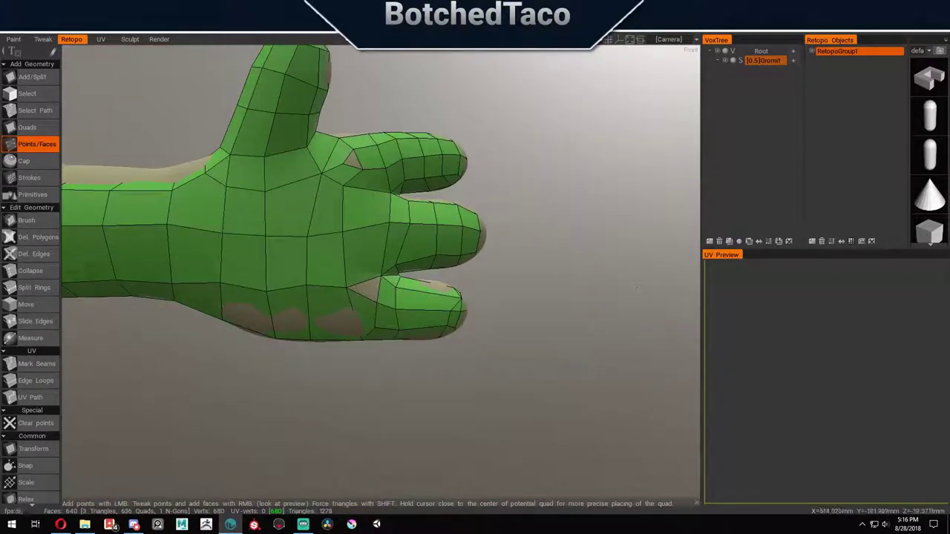
# Step: Rework the faces beside the uppermost finger's gap, sliding edges and moving vertices across the palm to even their spacing
pyautogui.press('a')
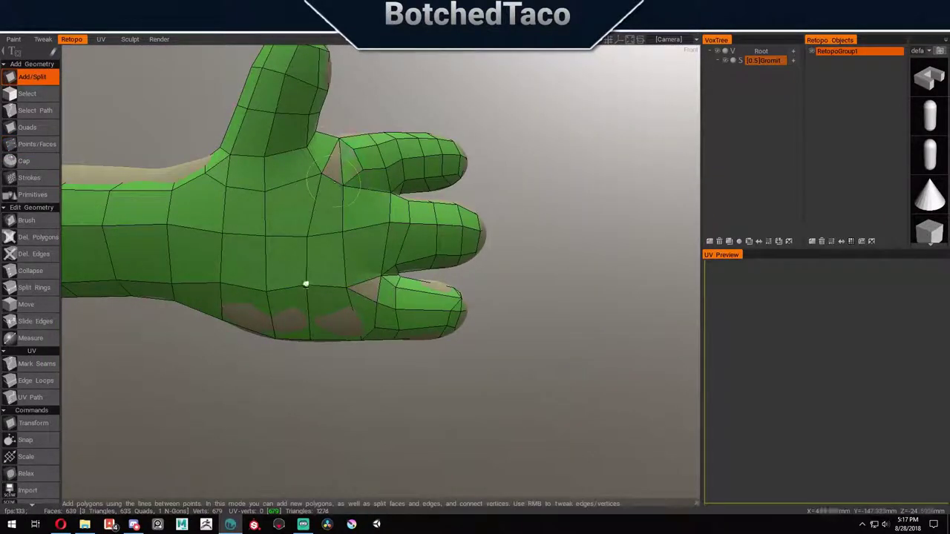
pyautogui.press('m')
pyautogui.moveTo(142, 288); pyautogui.dragTo(186, 297)
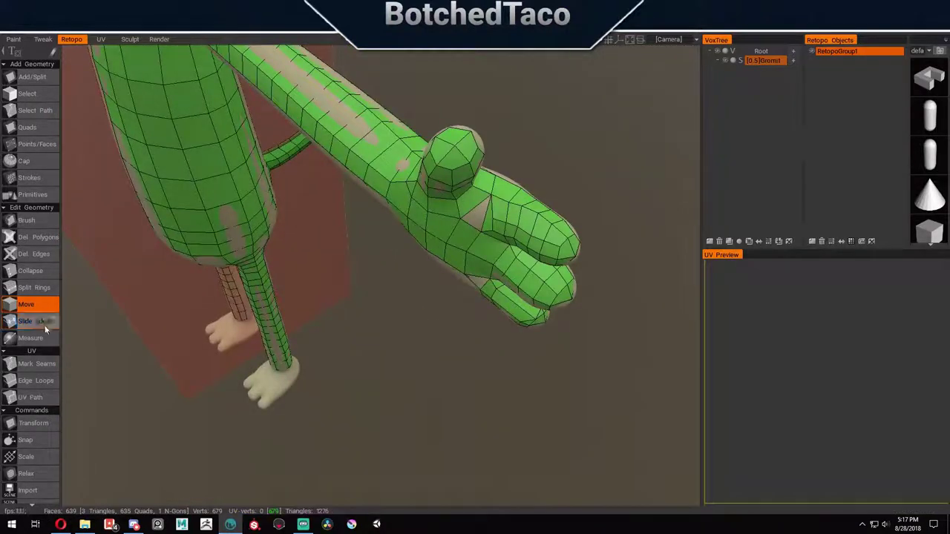
pyautogui.click(35, 321)
pyautogui.moveTo(395, 310); pyautogui.dragTo(465, 293)
pyautogui.press('m')
pyautogui.scroll(3, 374, 250)
pyautogui.moveTo(374, 249); pyautogui.dragTo(354, 312)
pyautogui.press('d')
pyautogui.click(320, 218)
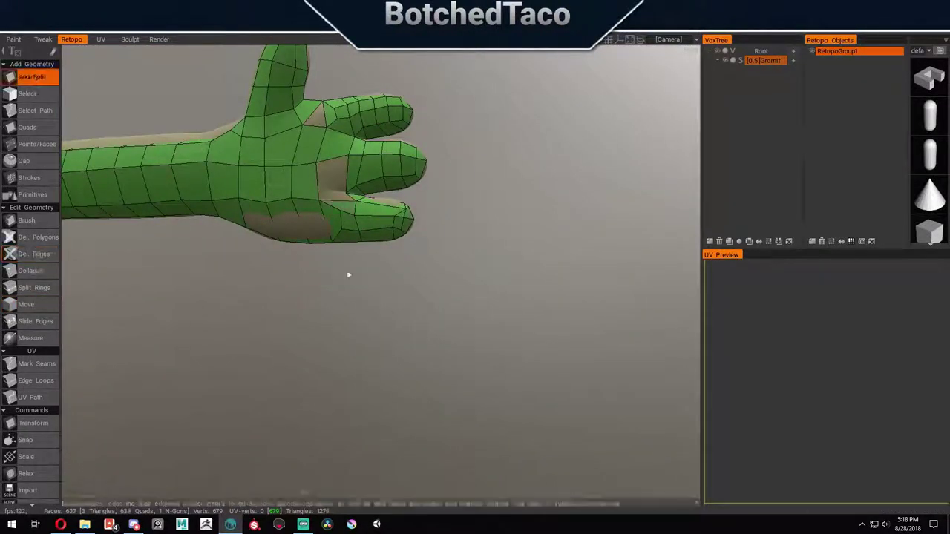
pyautogui.press('m')
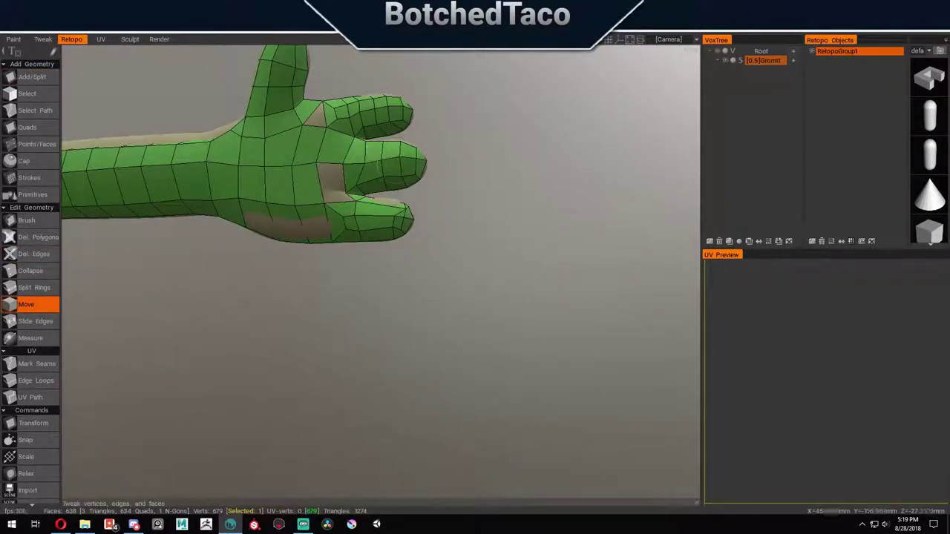
pyautogui.hotkey('ctrl', 'z')
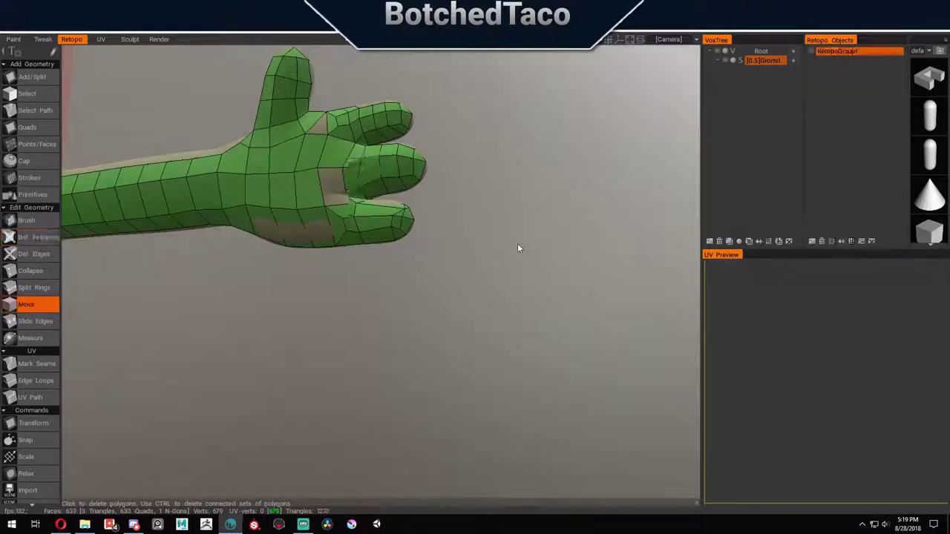
# Step: Slide the palm's edges between the wrist and the middle and lowest fingers to space them evenly
pyautogui.press('e')
pyautogui.press('s')
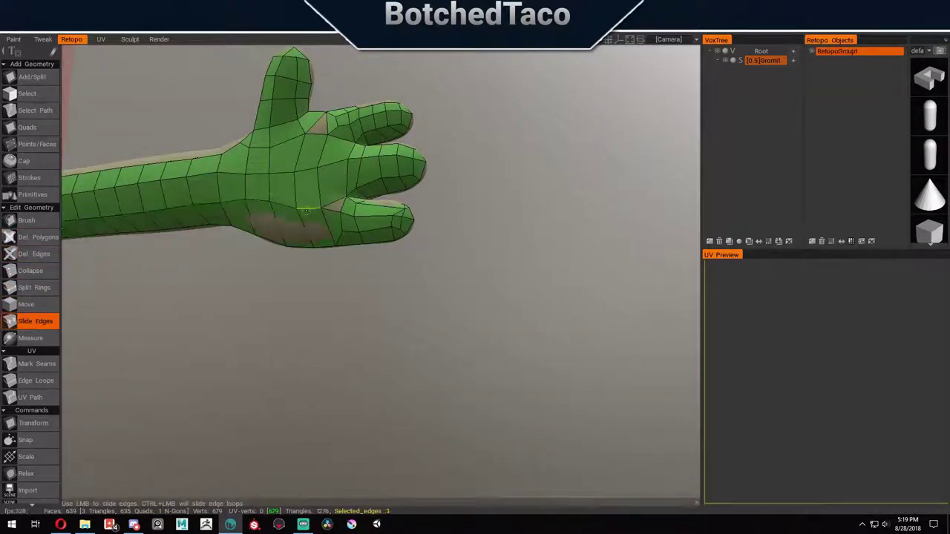
pyautogui.click(365, 157)
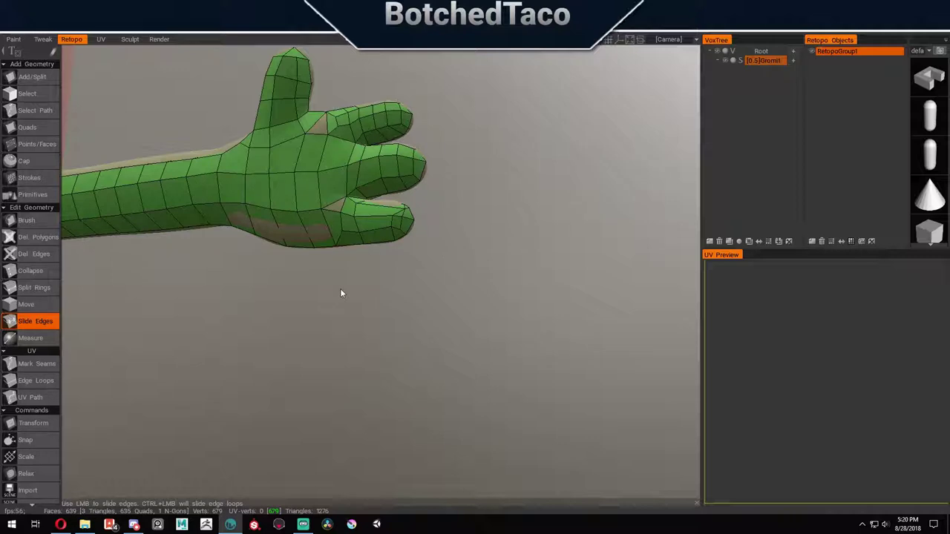
# Step: Delete the palm polygons between the thumb's base and the upper two fingers
pyautogui.press('d')
pyautogui.click(310, 152)
pyautogui.click(336, 137)
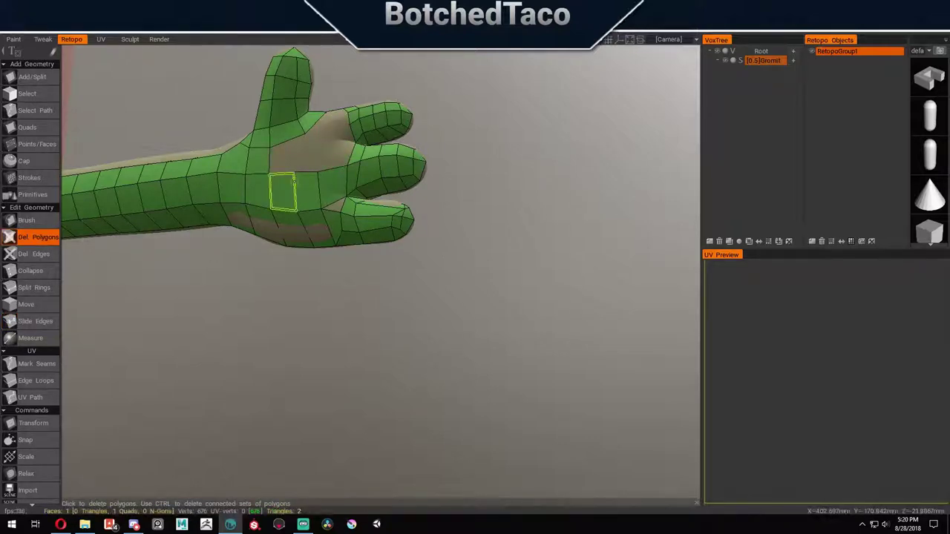
# Step: Split the faces on the lowest finger to form quads and adjust their vertices
pyautogui.moveTo(294, 261); pyautogui.dragTo(245, 275, button='middle')
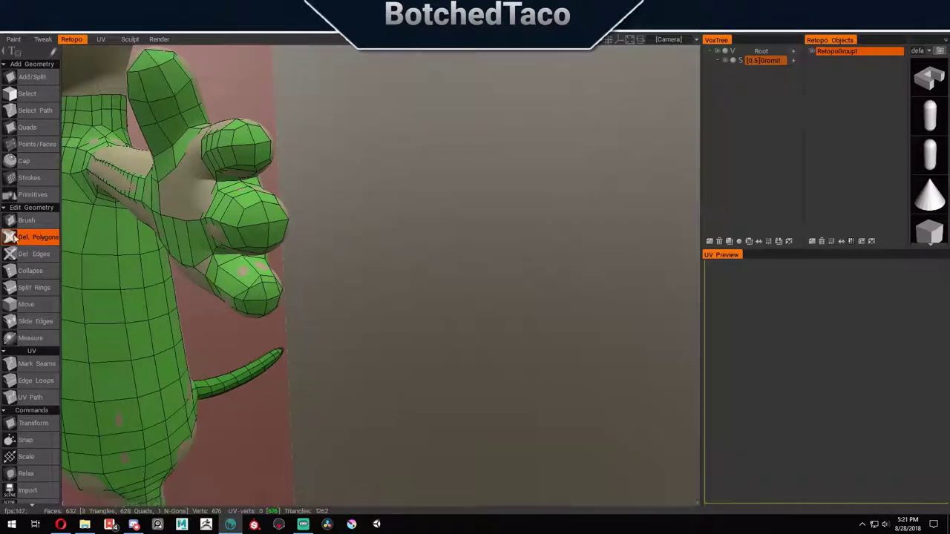
pyautogui.press('a')
pyautogui.click(251, 288)
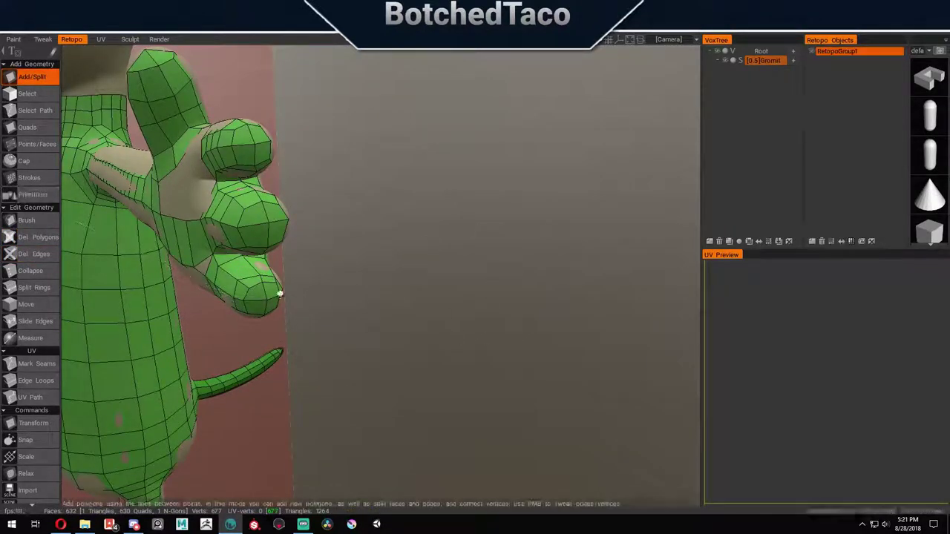
pyautogui.press('m')
pyautogui.moveTo(334, 297); pyautogui.dragTo(452, 338, button='middle')
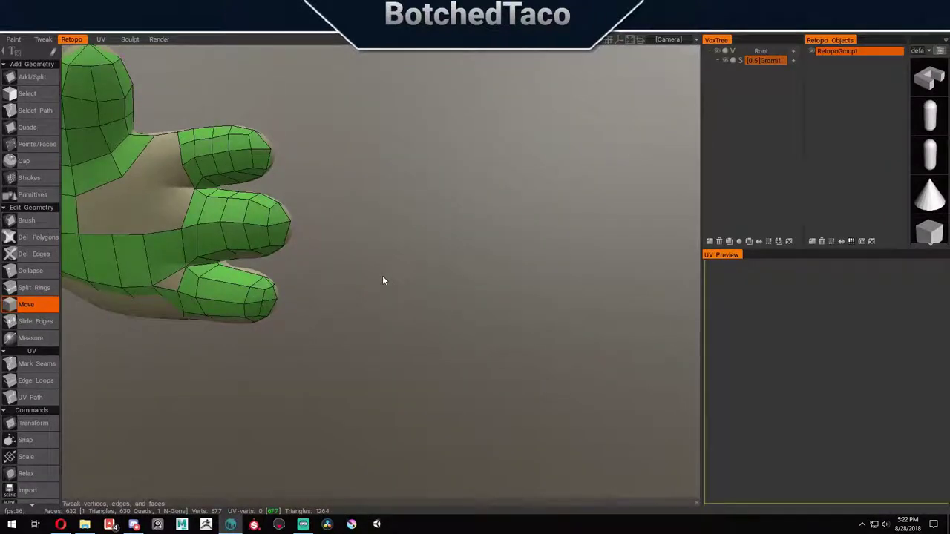
# Step: Delete the palm polygons adjoining the bases of the middle and lowest fingers
pyautogui.press('d')
pyautogui.moveTo(383, 280); pyautogui.dragTo(105, 254, button='middle')
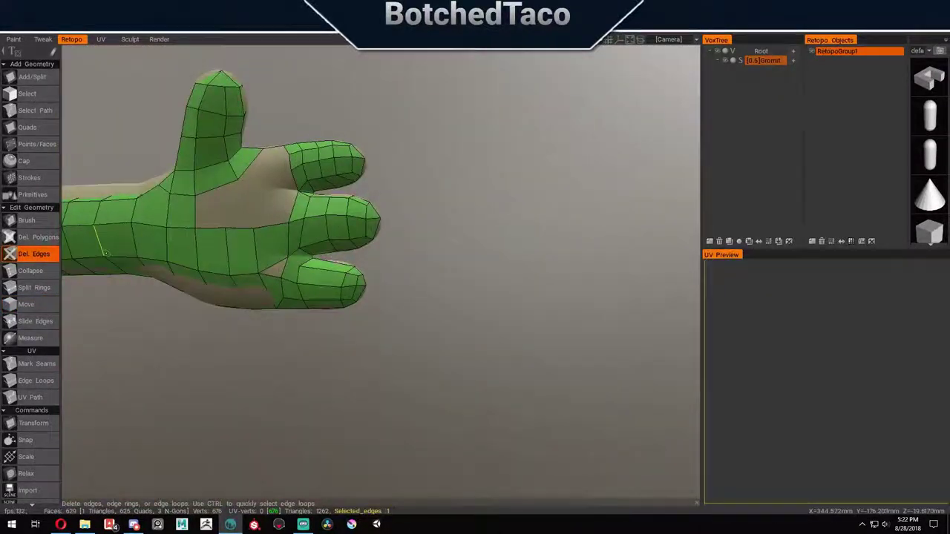
pyautogui.hotkey('shift', 'd')
pyautogui.click(300, 263)
pyautogui.click(300, 237)
pyautogui.click(274, 249)
pyautogui.press('p')
# Step: Delete the remaining polygons around the base of the lowest finger, separating it from the hand
pyautogui.moveTo(371, 245); pyautogui.dragTo(475, 223, button='middle')
pyautogui.hotkey('shift', 'd')
pyautogui.click(301, 135)
pyautogui.click(261, 112)
pyautogui.click(260, 89)
pyautogui.scroll(2, 575, 243)
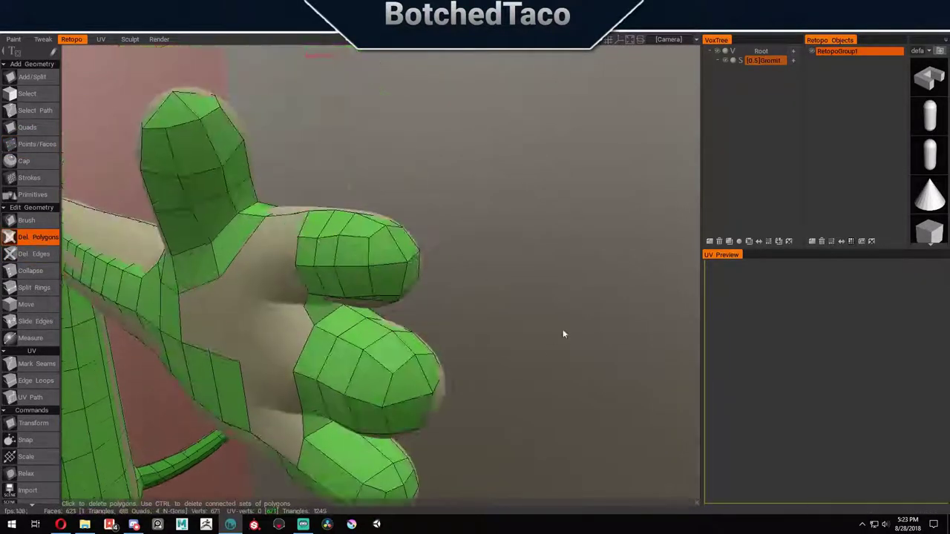
pyautogui.moveTo(576, 243); pyautogui.dragTo(611, 144, button='middle')
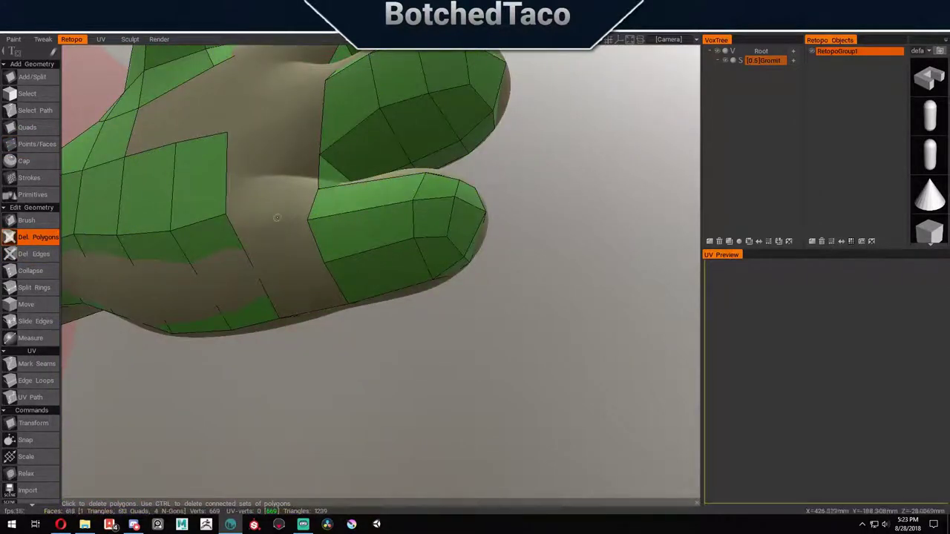
# Step: Build quads connecting the lowest finger to the hand and extend the palm's quads toward the middle finger
pyautogui.press('p')
pyautogui.hotkey('ctrl', 'z')
pyautogui.click(260, 247)
pyautogui.moveTo(260, 247); pyautogui.dragTo(571, 297, button='middle')
pyautogui.click(312, 170)
pyautogui.click(341, 223)
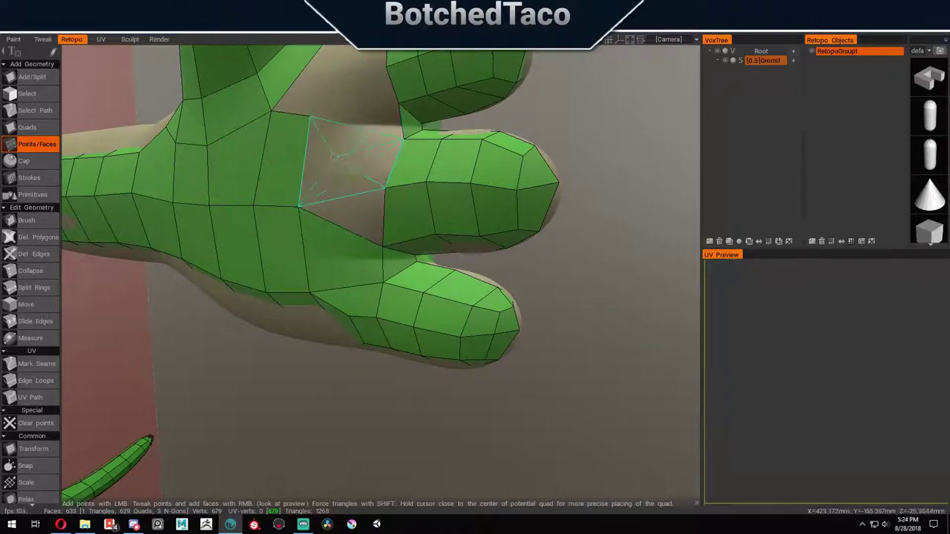
# Step: Undo the misplaced palm faces and rebuild the quads joining the palm to the upper two fingers
pyautogui.hotkey('ctrl', 'z')
pyautogui.hotkey('ctrl', 'z')
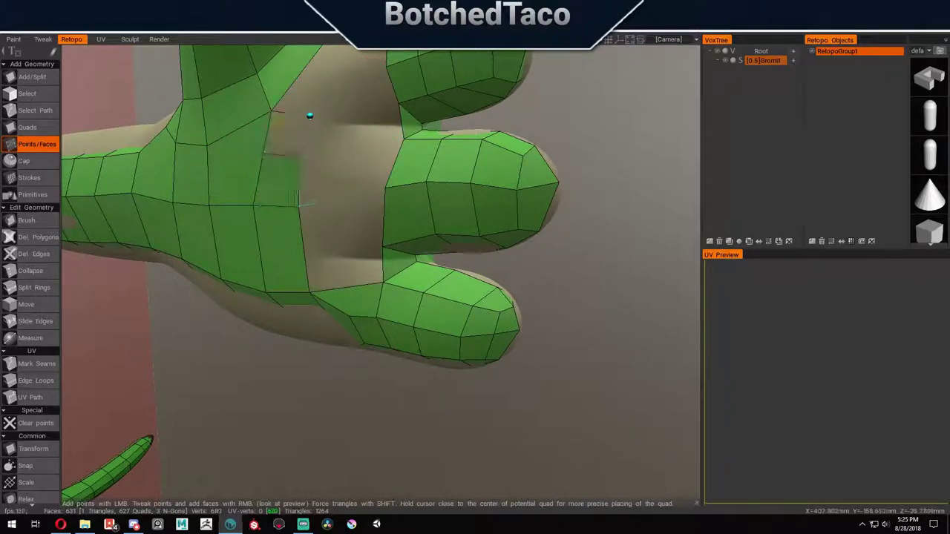
pyautogui.click(346, 180)
pyautogui.keyDown('alt'); pyautogui.moveTo(339, 144); pyautogui.dragTo(376, 256); pyautogui.keyUp('alt')
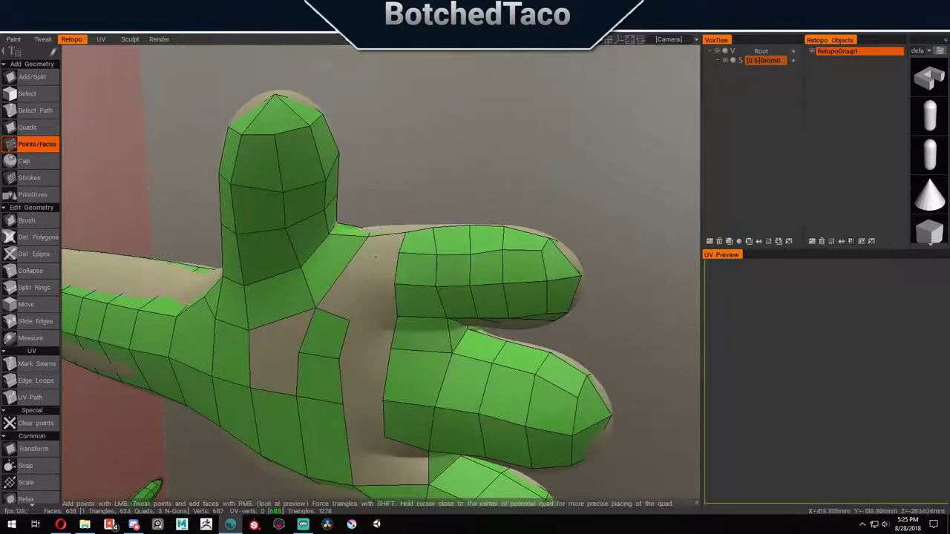
pyautogui.hotkey('ctrl', 'z')
pyautogui.hotkey('ctrl', 'z')
pyautogui.hotkey('ctrl', 'z')
pyautogui.hotkey('ctrl', 'z')
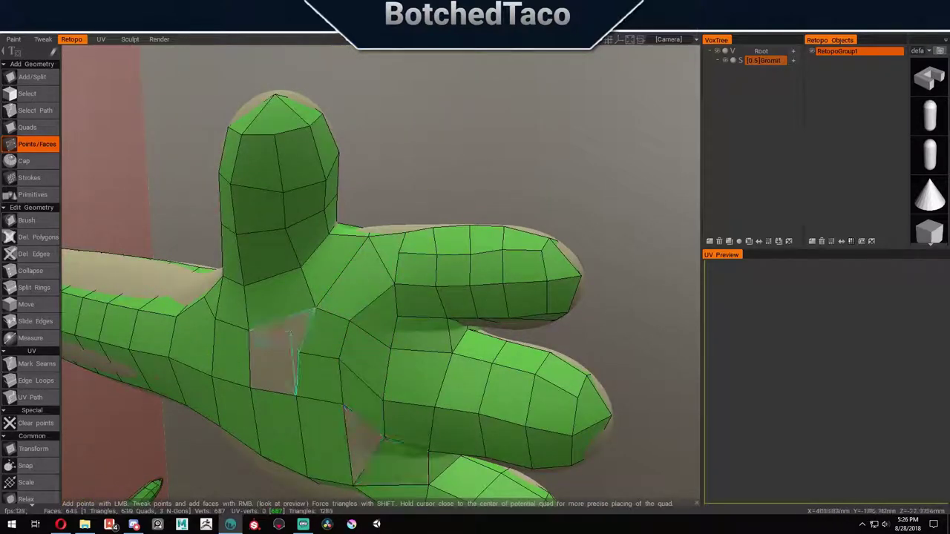
# Step: Try to fill the palm opening below the thumb with quads, undoing the misplaced face
pyautogui.keyDown('alt'); pyautogui.moveTo(567, 154); pyautogui.dragTo(398, 297); pyautogui.keyUp('alt')
pyautogui.click(397, 312)
pyautogui.click(386, 337)
pyautogui.click(387, 261)
pyautogui.hotkey('ctrl', 'z')
pyautogui.keyDown('alt'); pyautogui.moveTo(614, 207); pyautogui.dragTo(590, 228); pyautogui.keyUp('alt')
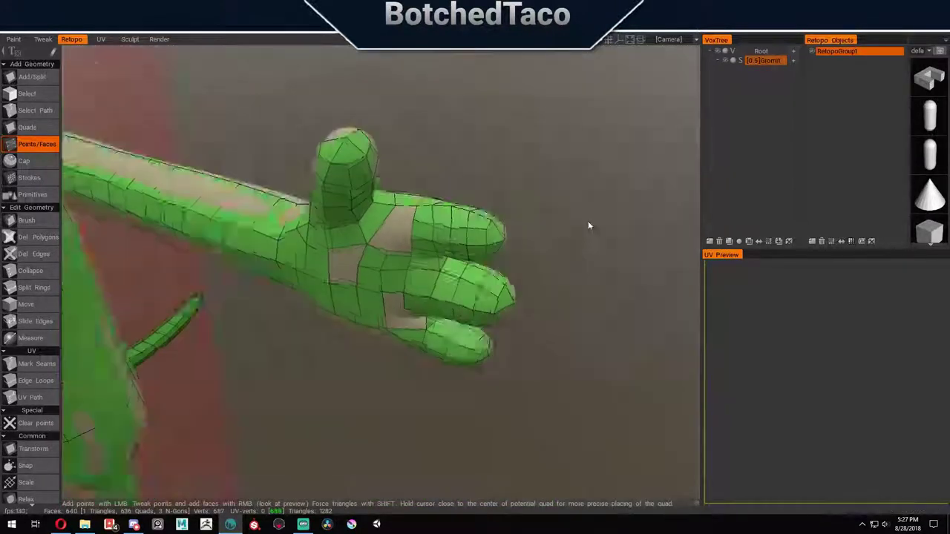
# Step: Adjust the palm vertices and add quads in the openings between the thumb and the upper finger
pyautogui.click(26, 304)
pyautogui.keyDown('alt'); pyautogui.moveTo(312, 312); pyautogui.dragTo(111, 317); pyautogui.keyUp('alt')
pyautogui.click(37, 144)
pyautogui.click(456, 236)
pyautogui.click(415, 223)
pyautogui.click(383, 236)
pyautogui.keyDown('alt'); pyautogui.moveTo(383, 236); pyautogui.dragTo(392, 257); pyautogui.keyUp('alt')
# Step: Adjust the vertices around the palm opening and delete the misplaced palm polygon
pyautogui.click(26, 305)
pyautogui.keyDown('alt'); pyautogui.moveTo(222, 267); pyautogui.dragTo(337, 305); pyautogui.keyUp('alt')
pyautogui.click(37, 237)
pyautogui.click(432, 320)
pyautogui.click(37, 144)
pyautogui.moveTo(446, 186)
pyautogui.keyDown('alt'); pyautogui.mouseDown()
pyautogui.moveTo(569, 159)
pyautogui.moveTo(568, 168)
pyautogui.moveTo(500, 166)
pyautogui.moveTo(192, 139)
pyautogui.mouseUp(); pyautogui.keyUp('alt')
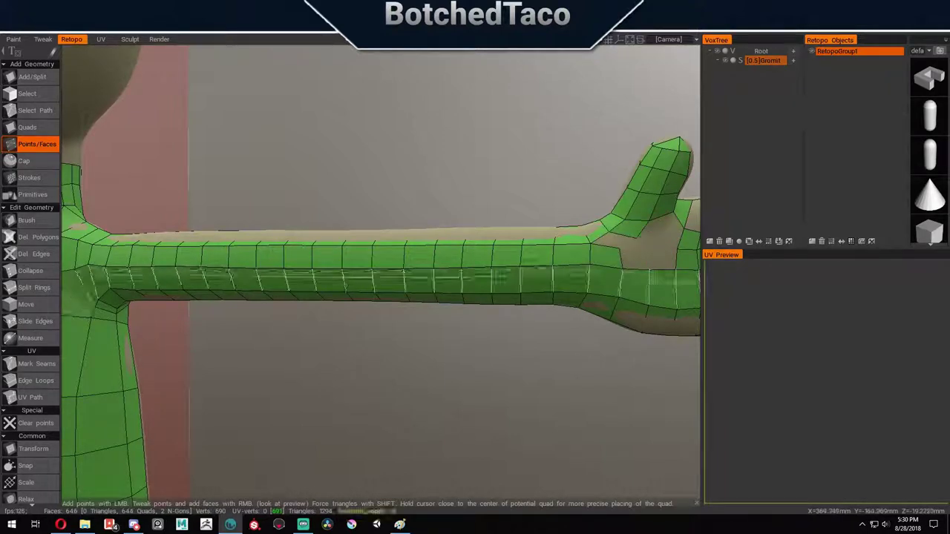
# Step: Delete the palm polygons connecting the thumb base to the upper and middle fingers, leaving the lower palm row
pyautogui.scroll(-3, 379, 267)
pyautogui.keyDown('ctrl'); pyautogui.click(535, 267); pyautogui.keyUp('ctrl')
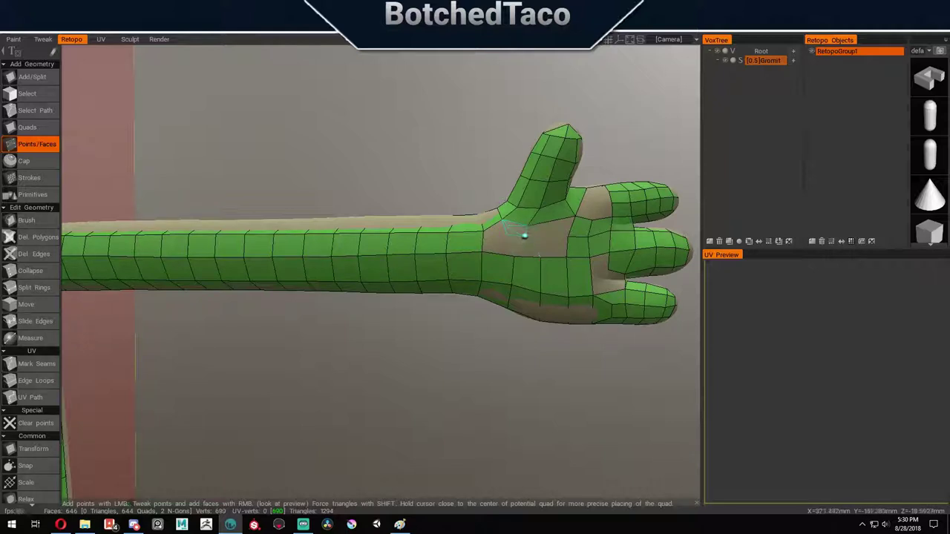
pyautogui.click(530, 239)
pyautogui.click(33, 237)
pyautogui.click(575, 238)
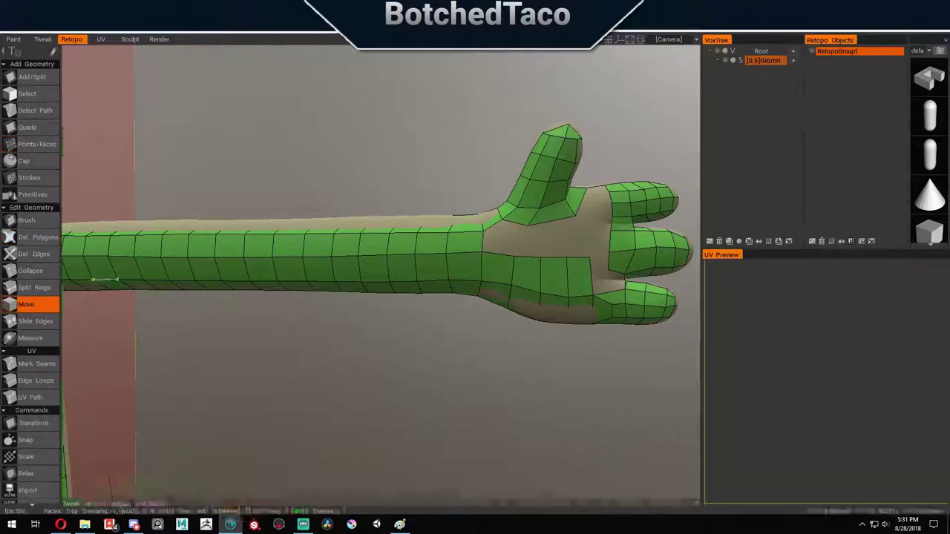
# Step: Try to add quads joining the wrist to the thumb base and lower palm, then undo them
pyautogui.click(26, 305)
pyautogui.moveTo(371, 416); pyautogui.dragTo(598, 306)
pyautogui.press('p')
pyautogui.rightClick(416, 310)
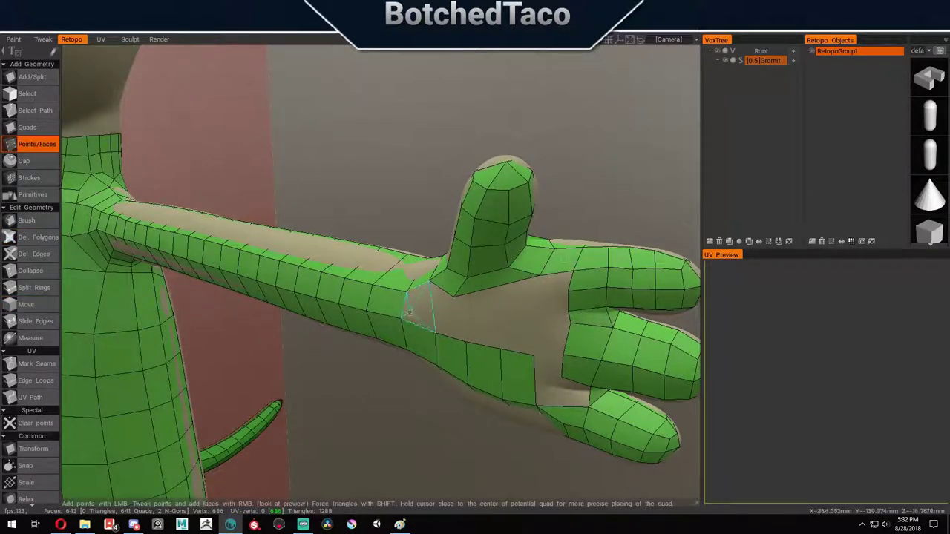
pyautogui.moveTo(531, 292); pyautogui.dragTo(426, 176)
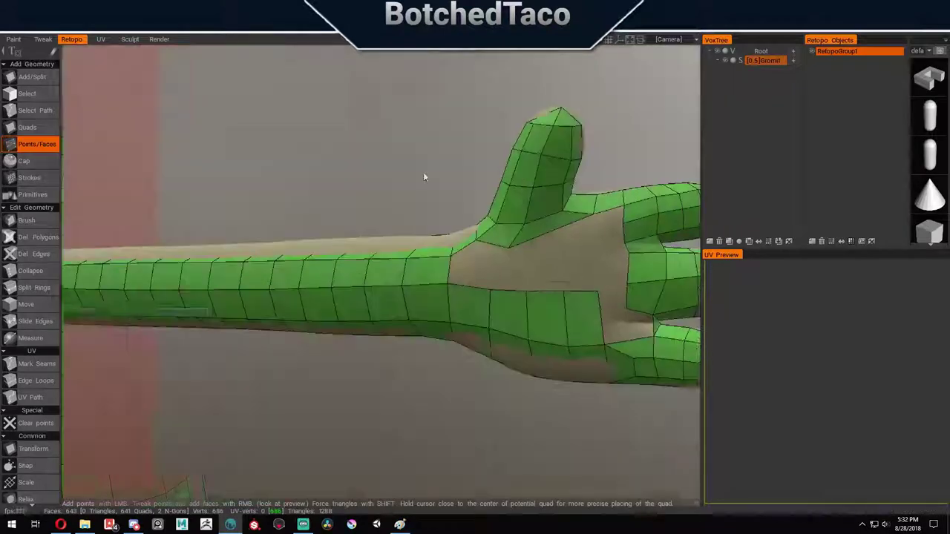
pyautogui.press('m')
pyautogui.press('p')
pyautogui.rightClick(490, 269)
pyautogui.rightClick(524, 267)
pyautogui.hotkey('ctrl', 'z')
pyautogui.hotkey('ctrl', 'z')
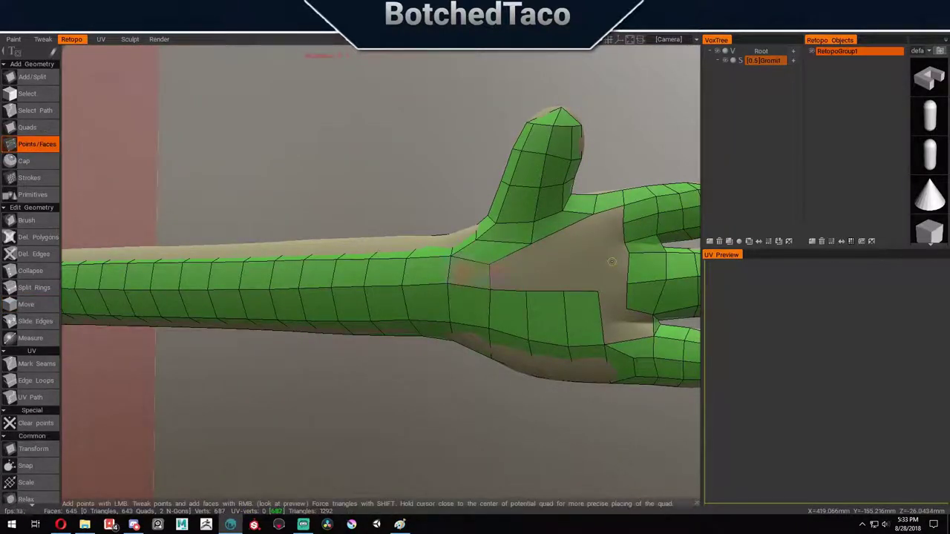
# Step: Add two quads joining the wrist to the thumb base and lower palm, then adjust their vertices
pyautogui.moveTo(612, 262); pyautogui.dragTo(391, 168)
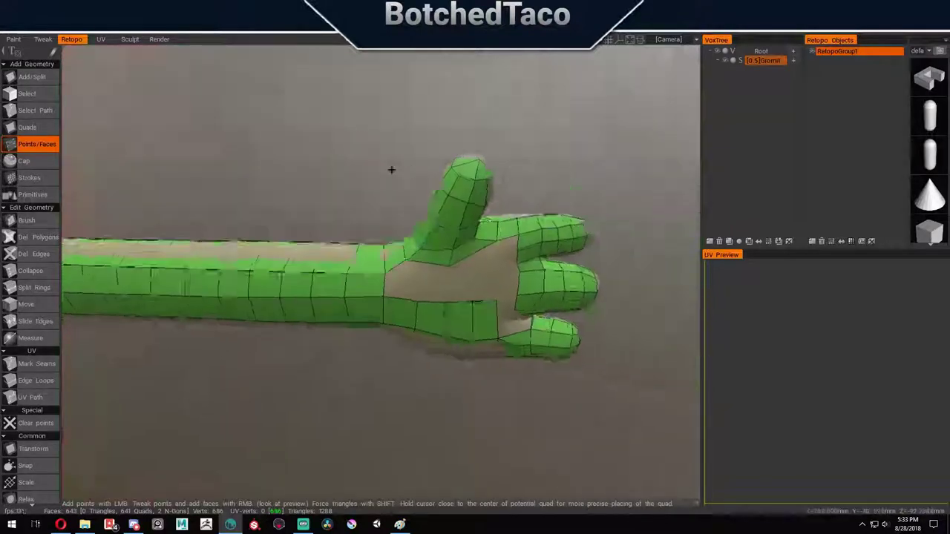
pyautogui.scroll(2, 380, 221)
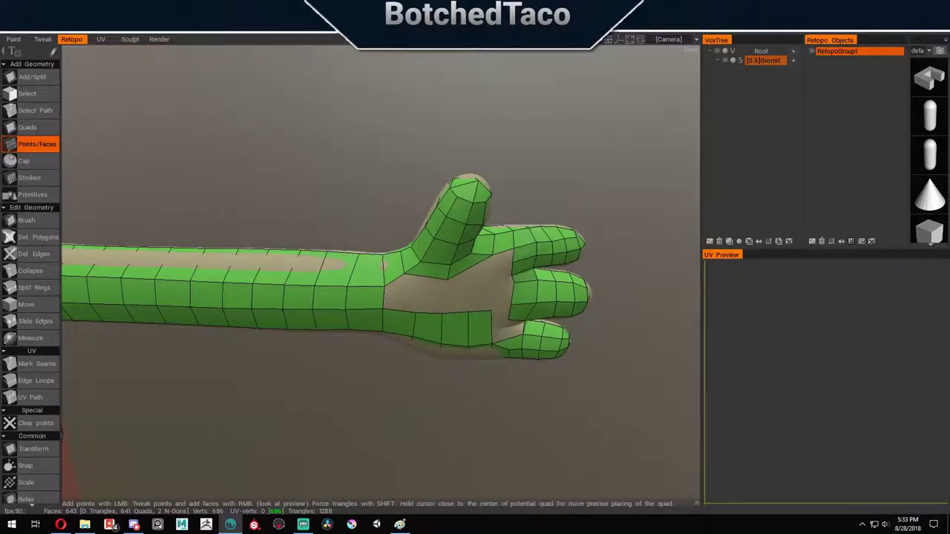
pyautogui.rightClick(422, 294)
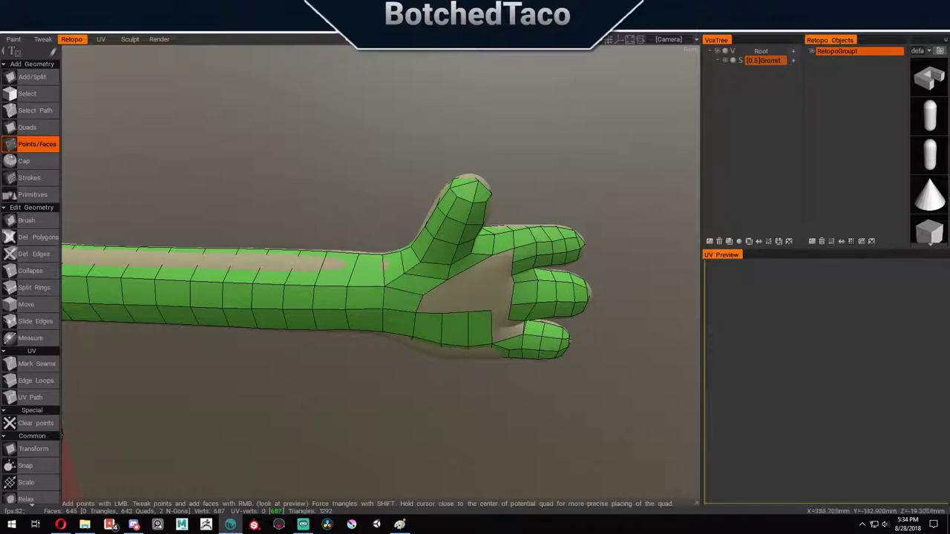
pyautogui.press('m')
pyautogui.moveTo(442, 243); pyautogui.dragTo(560, 216)
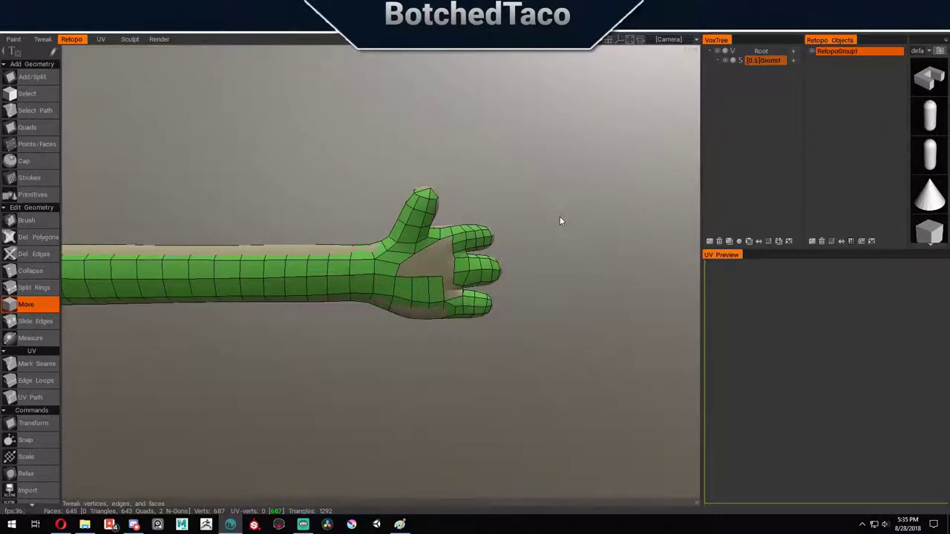
# Step: Delete the lower palm quads between the wrist and the lowest finger
pyautogui.press('d')
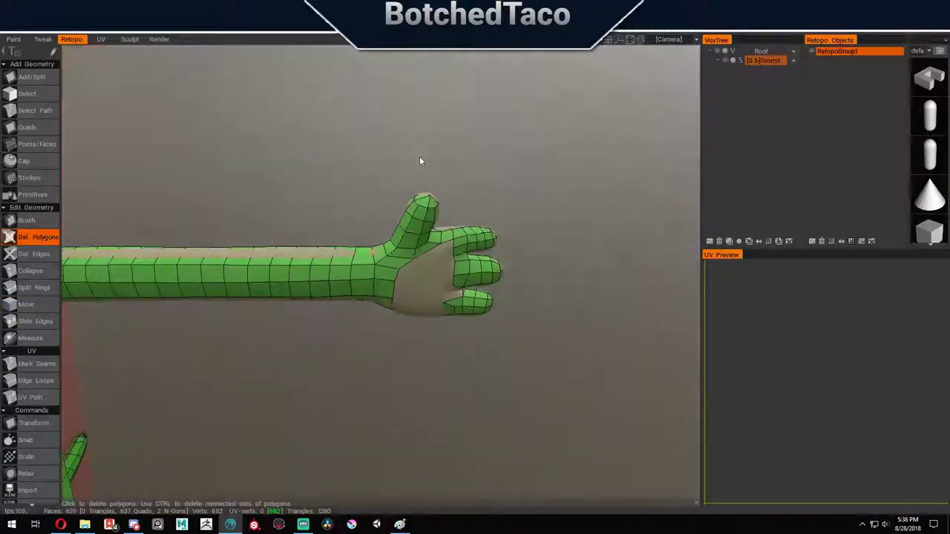
pyautogui.moveTo(420, 161); pyautogui.dragTo(420, 195)
pyautogui.press('p')
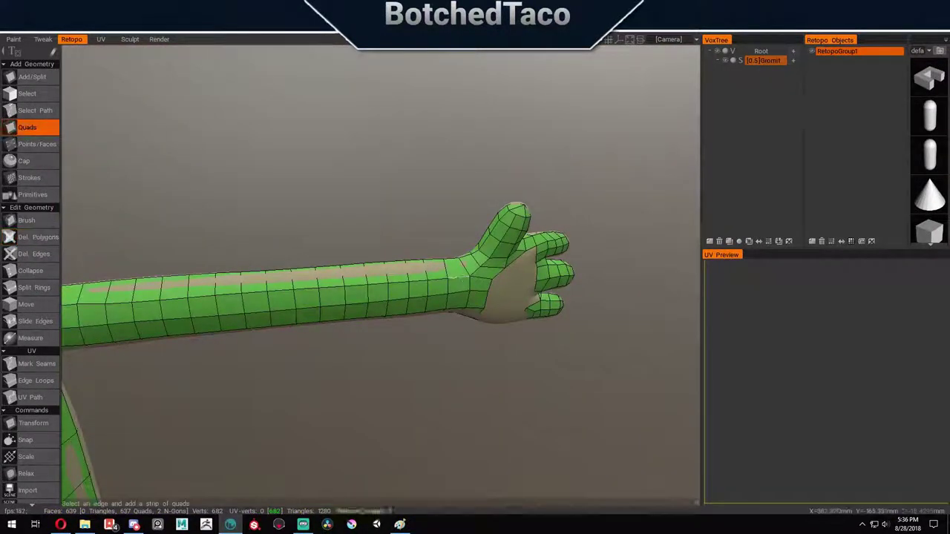
# Step: Try laying out guide points across the open palm for new quads
pyautogui.press('m')
pyautogui.moveTo(508, 280); pyautogui.dragTo(520, 223)
pyautogui.press('p')
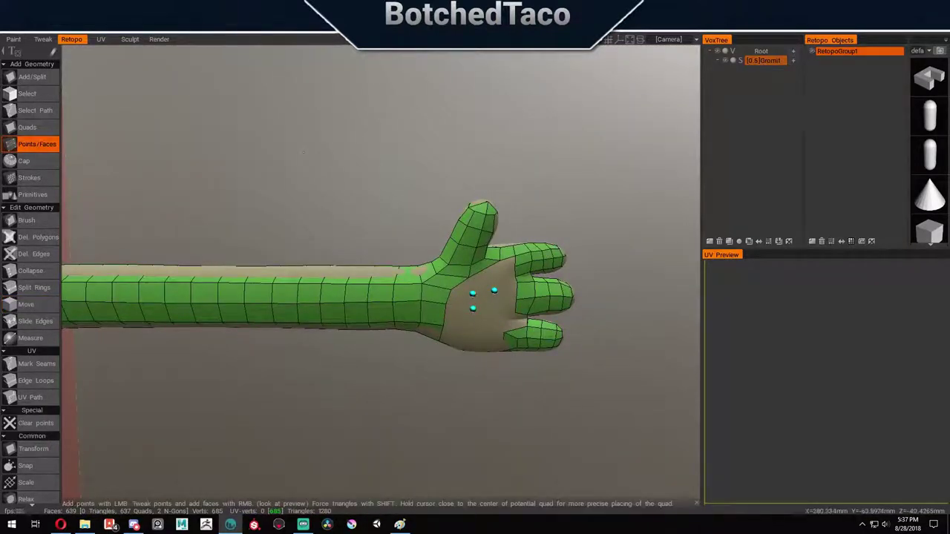
pyautogui.press('m')
pyautogui.moveTo(304, 152); pyautogui.dragTo(562, 213)
pyautogui.press('p')
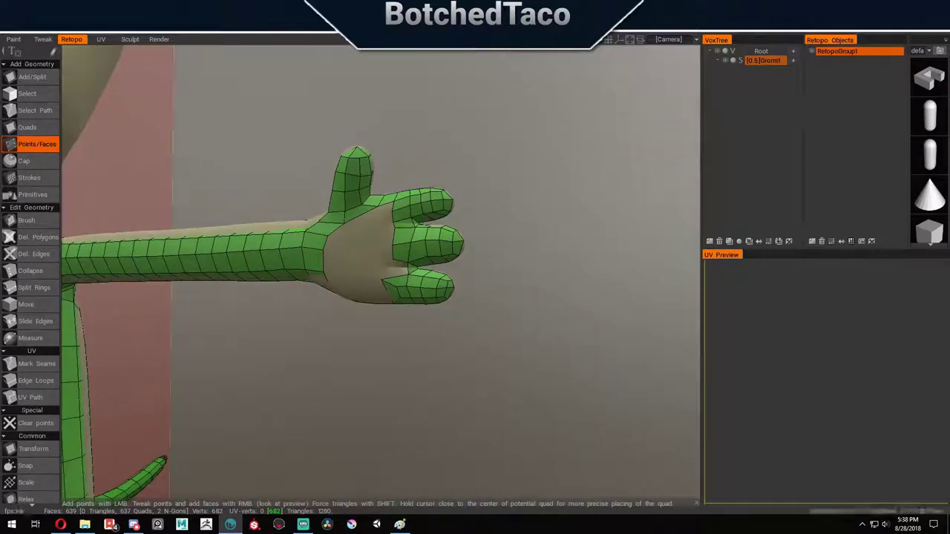
pyautogui.moveTo(549, 222); pyautogui.dragTo(582, 216)
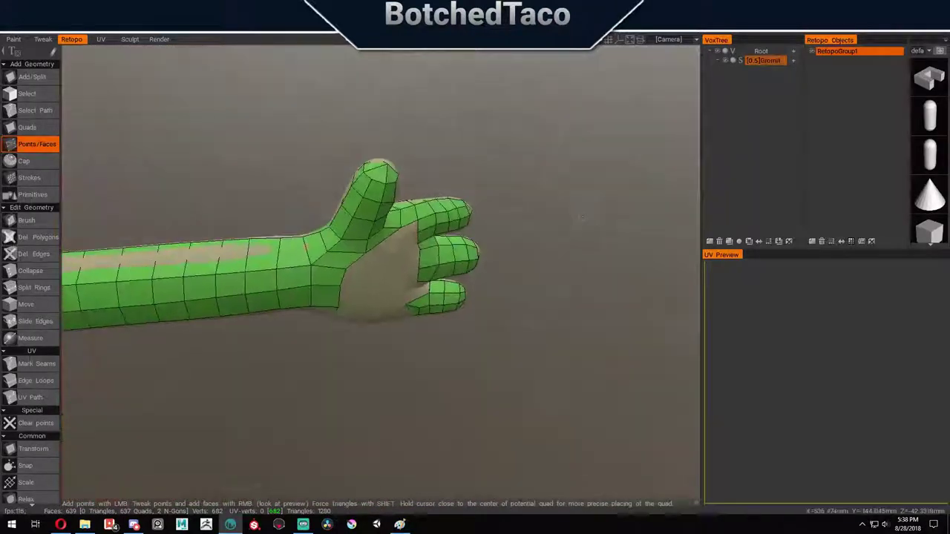
# Step: Delete the two quads between the wrist and thumb base and reshape the remaining wrist quads
pyautogui.keyDown('ctrl'); pyautogui.click(338, 271); pyautogui.keyUp('ctrl')
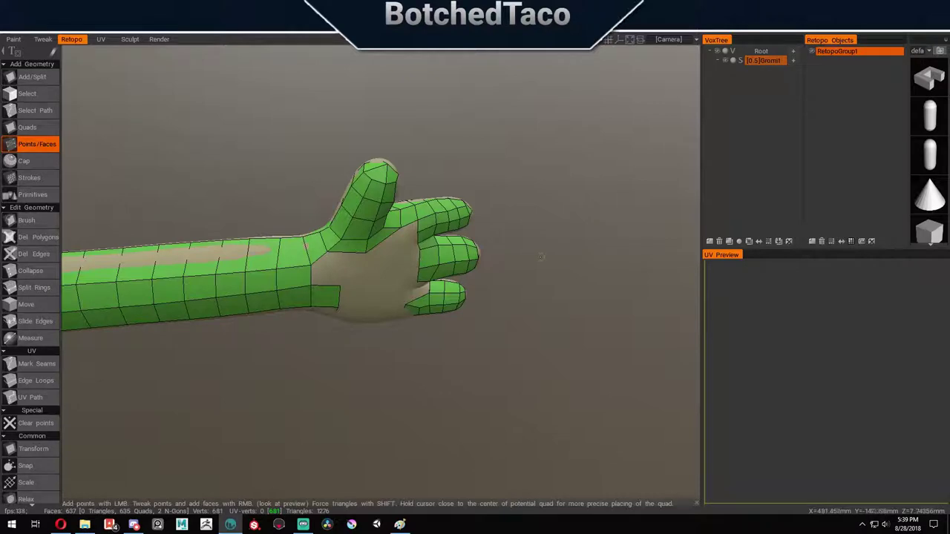
pyautogui.moveTo(338, 271); pyautogui.dragTo(333, 374)
pyautogui.click(26, 305)
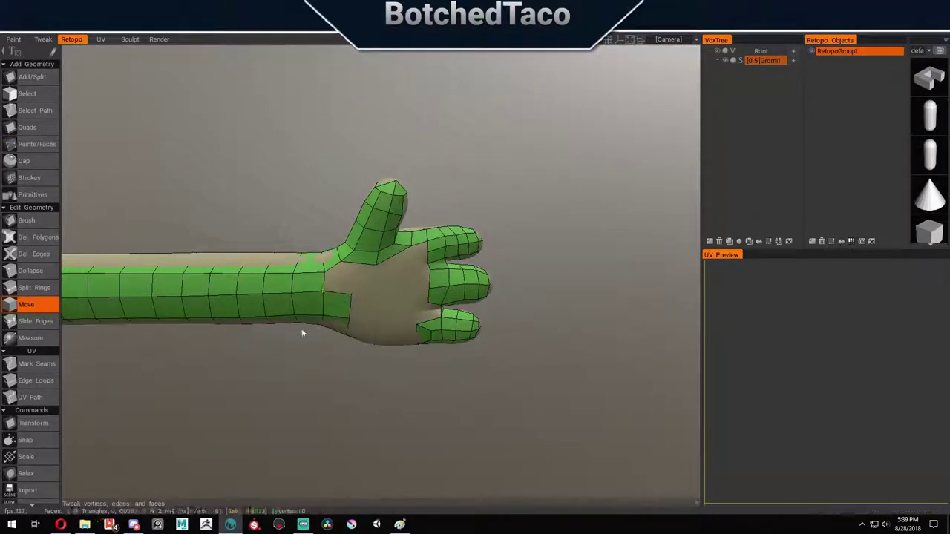
pyautogui.moveTo(351, 381); pyautogui.dragTo(583, 259)
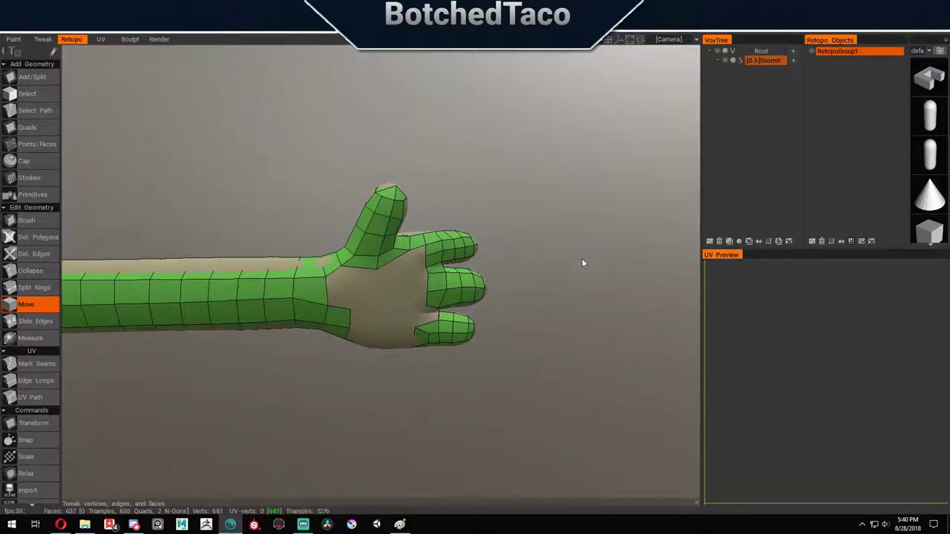
# Step: Try to fill the palm beside the thumb base with quads and clean up their edges
pyautogui.press('p')
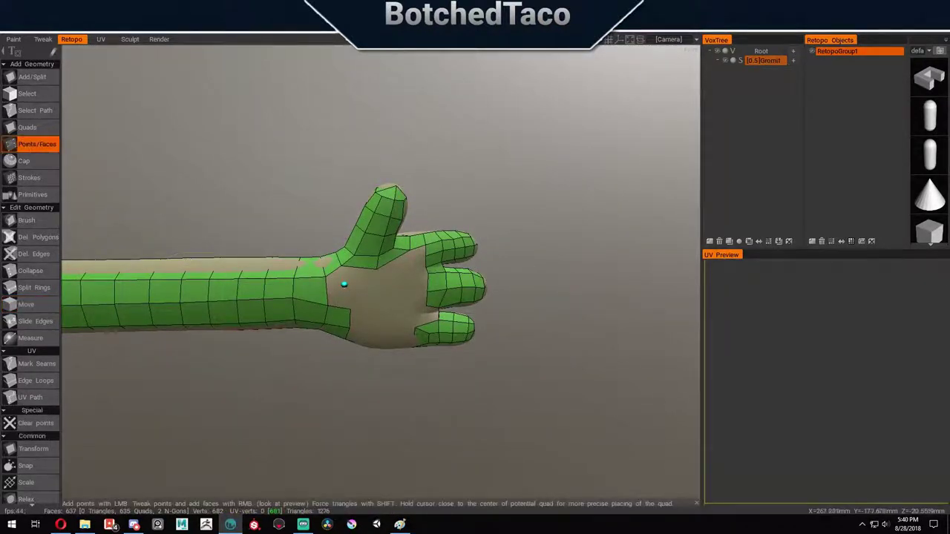
pyautogui.moveTo(475, 349); pyautogui.dragTo(503, 357)
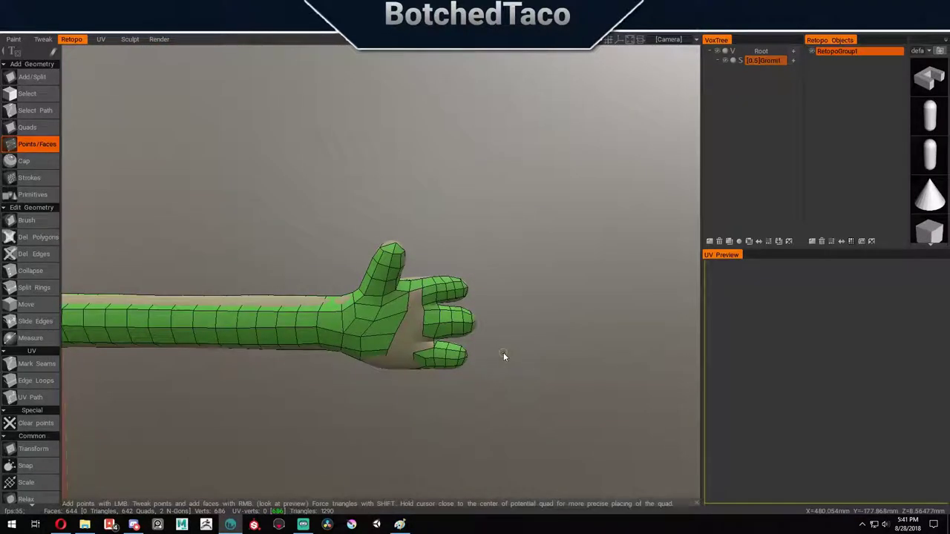
pyautogui.press('d')
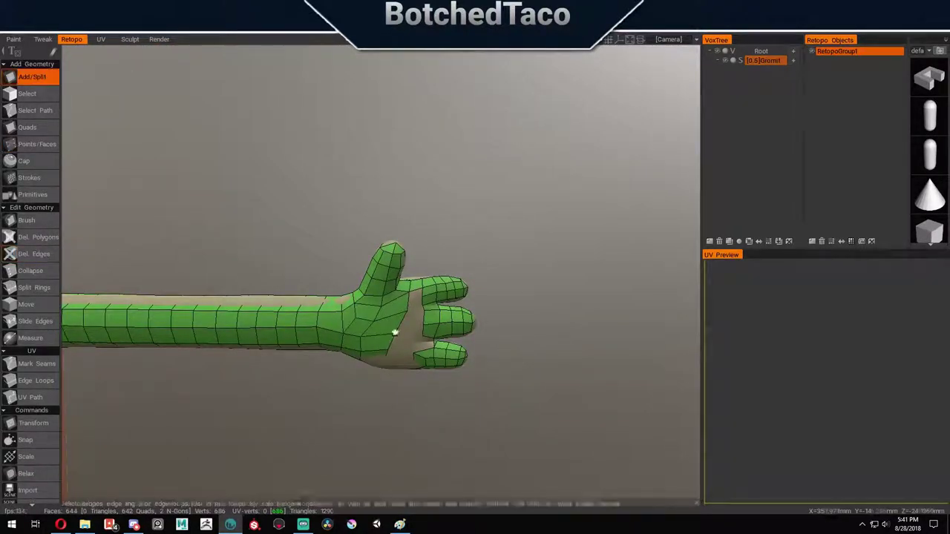
pyautogui.press('a')
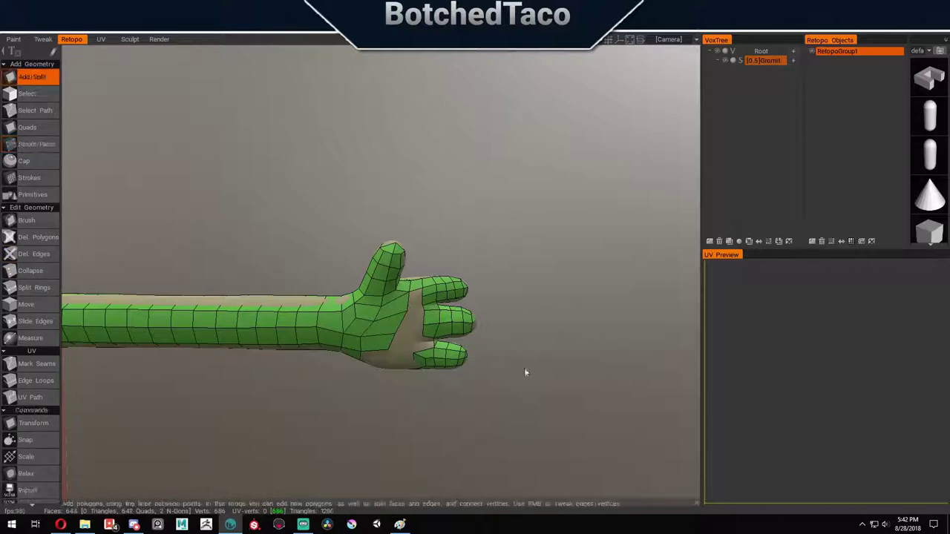
# Step: Place a point at the wrist, rebuild the quads joining it to the thumb base, and extend them into the palm
pyautogui.press('p')
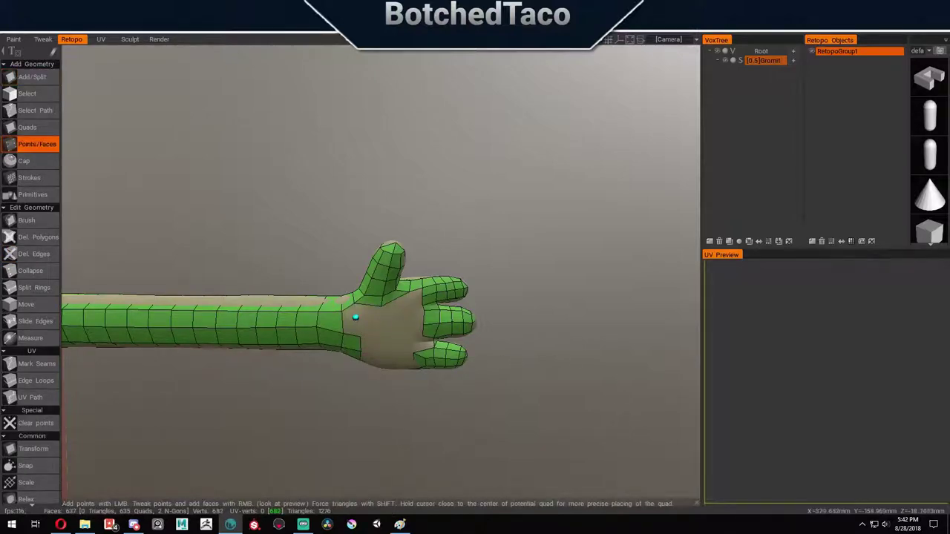
pyautogui.rightClick(359, 318)
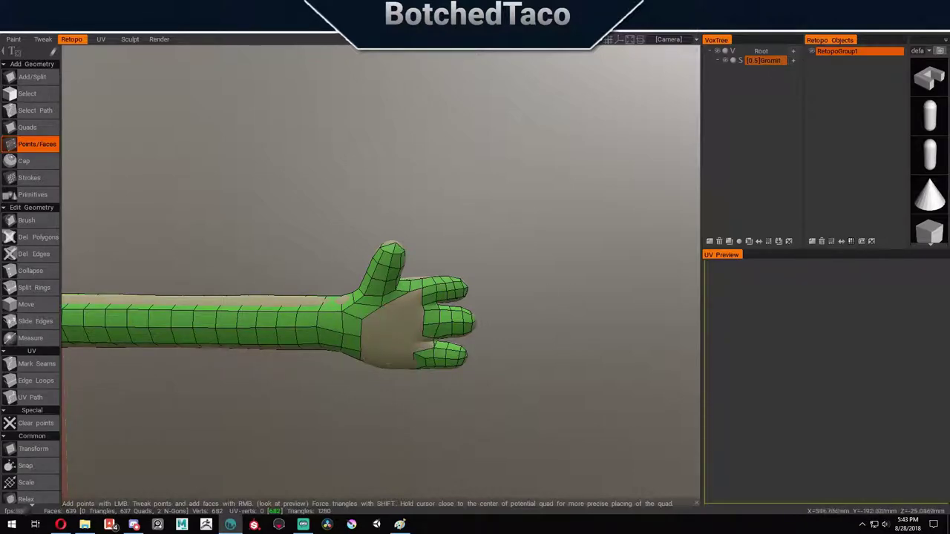
pyautogui.rightClick(378, 340)
pyautogui.rightClick(381, 311)
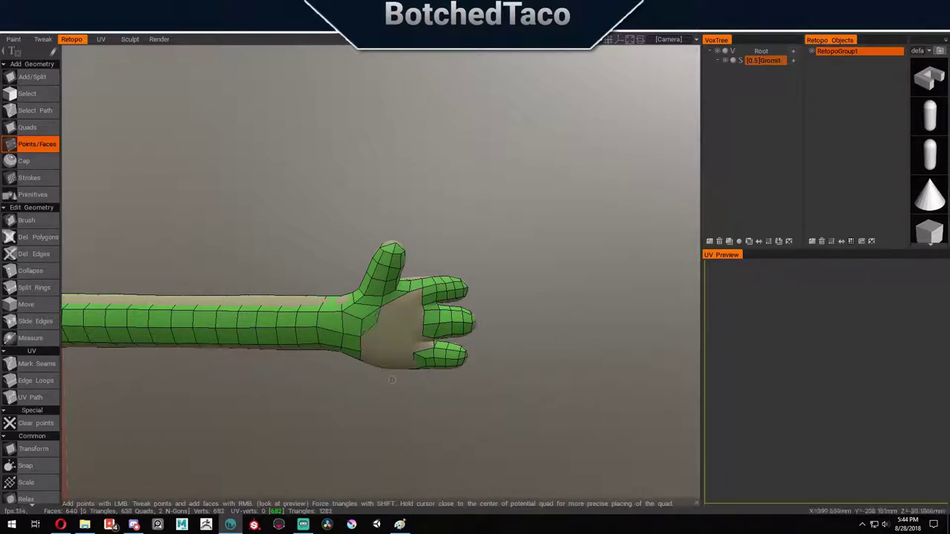
# Step: Adjust the wrist vertices and extend the wrist-side quads further across the lower palm
pyautogui.press('m')
pyautogui.press('p')
pyautogui.moveTo(520, 312); pyautogui.dragTo(540, 163)
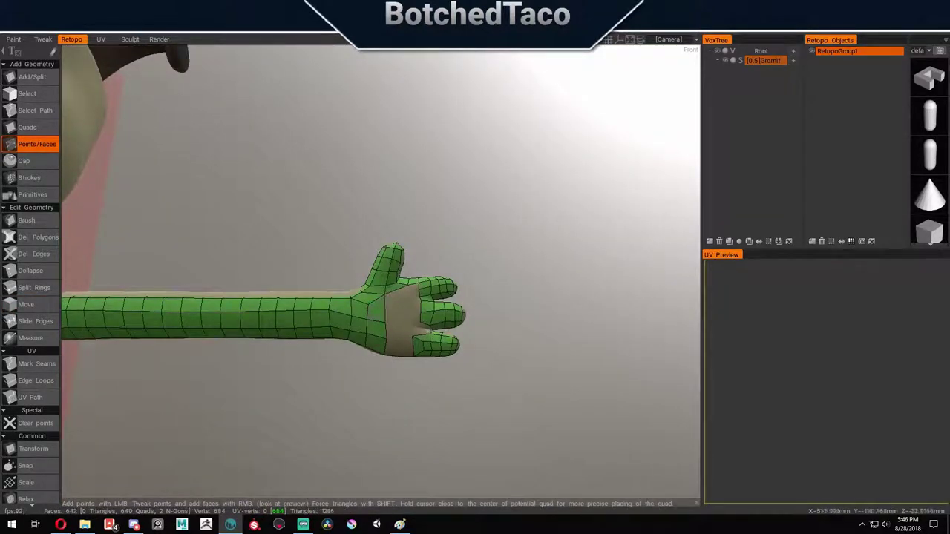
pyautogui.click(376, 311)
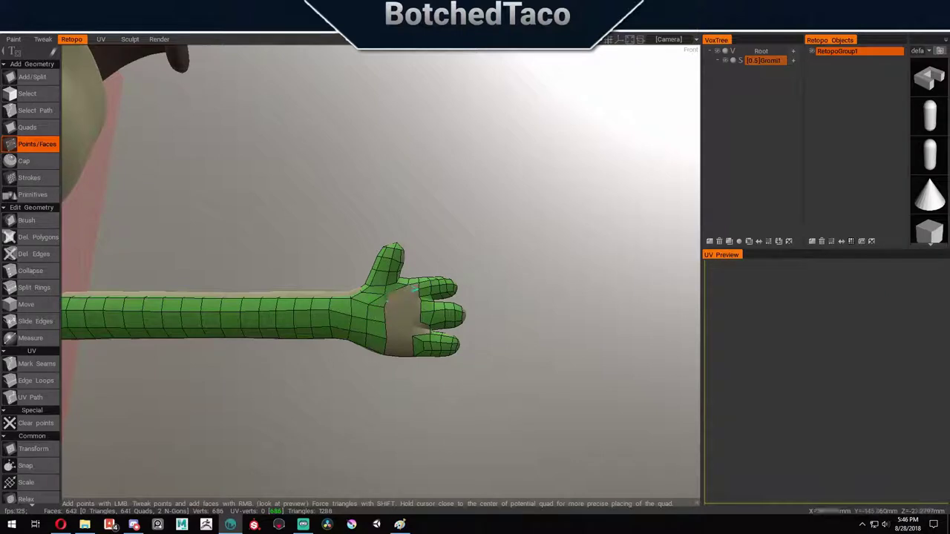
# Step: Build a curved strip of palm quads running below the thumb base to the upper finger
pyautogui.scroll(3, 413, 288)
pyautogui.press('m')
pyautogui.press('p')
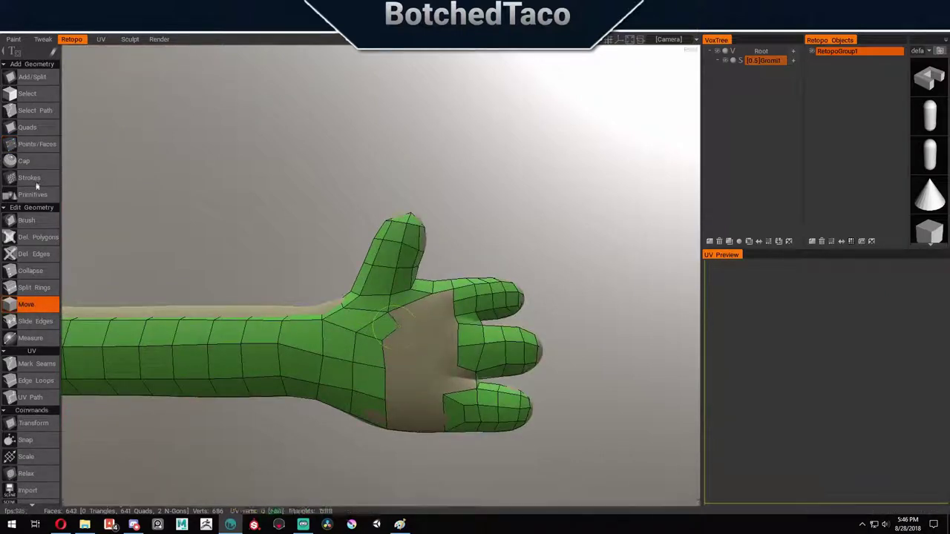
pyautogui.click(433, 306)
pyautogui.click(444, 343)
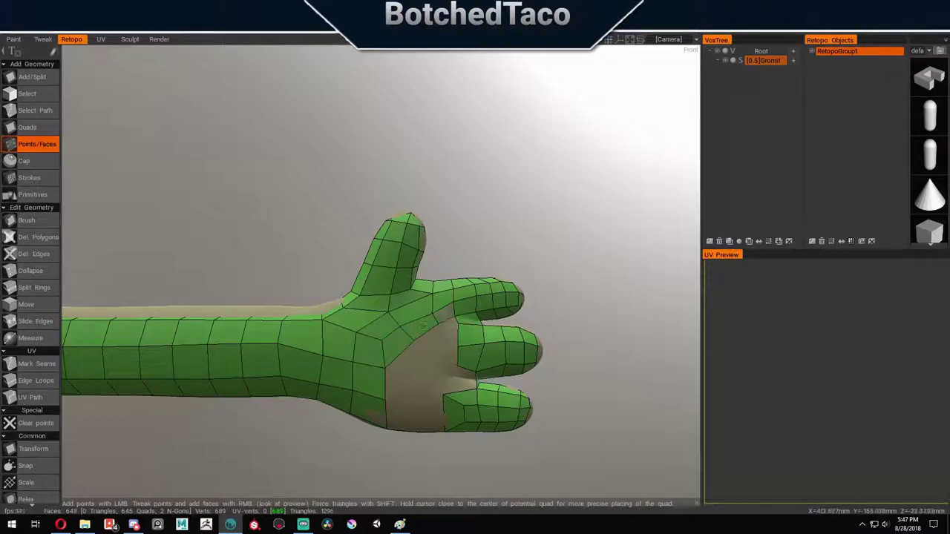
# Step: Delete the polygons at the lowest finger's base and rebuild quads bridging it to the middle finger
pyautogui.keyDown('ctrl'); pyautogui.click(462, 407); pyautogui.keyUp('ctrl')
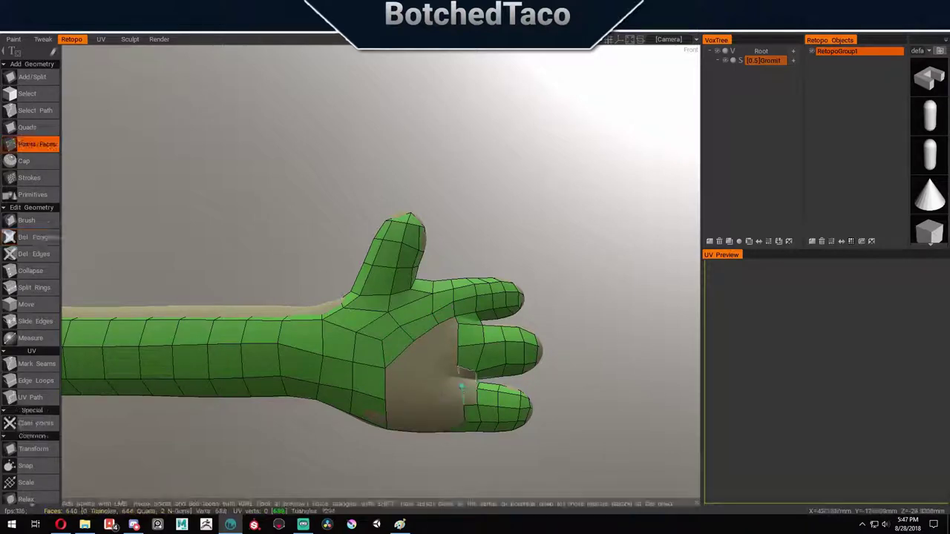
pyautogui.moveTo(624, 283); pyautogui.dragTo(263, 345)
pyautogui.hotkey('ctrl', 'z')
pyautogui.moveTo(63, 250); pyautogui.dragTo(356, 255)
pyautogui.click(356, 255)
pyautogui.click(26, 304)
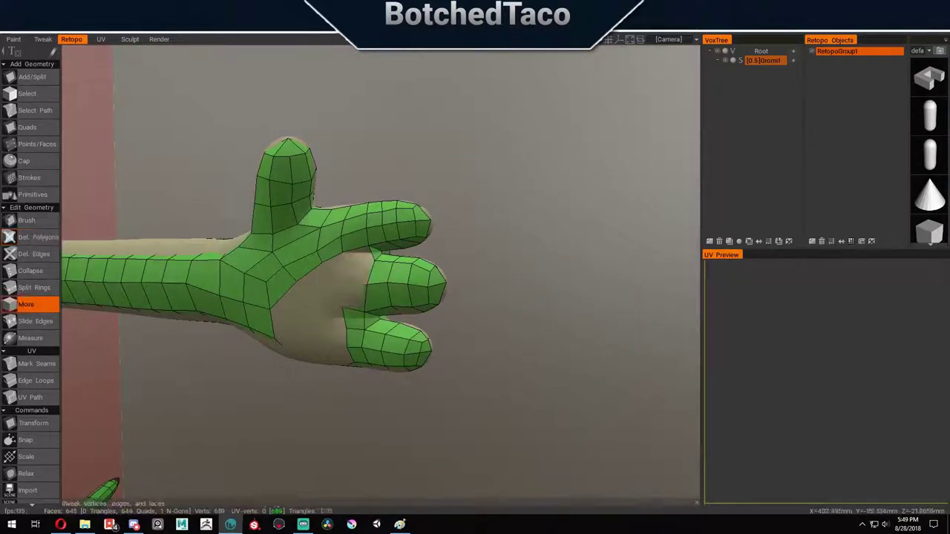
# Step: Add quads across the remaining palm opening, connecting the wrist side to the lower two fingers
pyautogui.click(37, 144)
pyautogui.moveTo(334, 327); pyautogui.dragTo(371, 190)
pyautogui.click(375, 189)
pyautogui.moveTo(608, 163); pyautogui.dragTo(270, 317)
pyautogui.press('m')
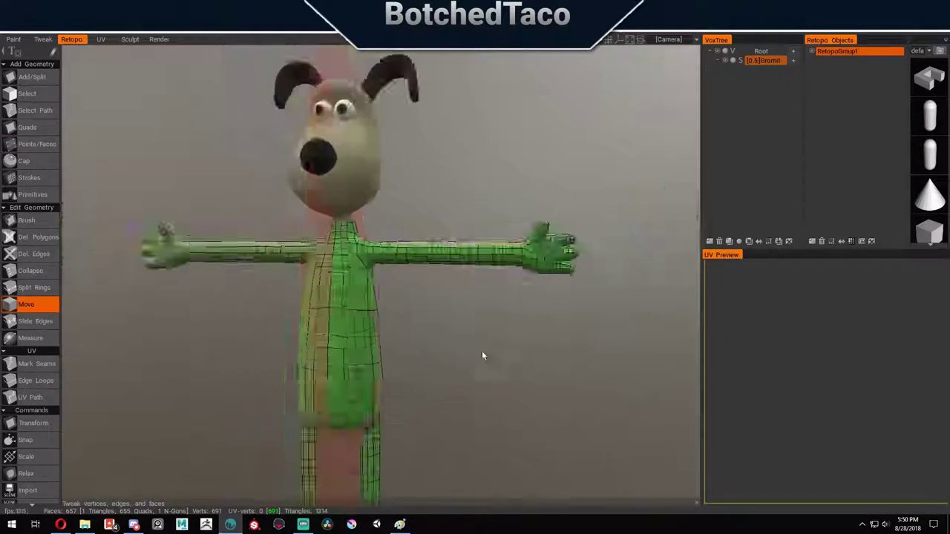
# Step: Cover the front of the eyeball with quads radiating from the pupil out to the eyeball's edge
pyautogui.moveTo(483, 356); pyautogui.dragTo(524, 216)
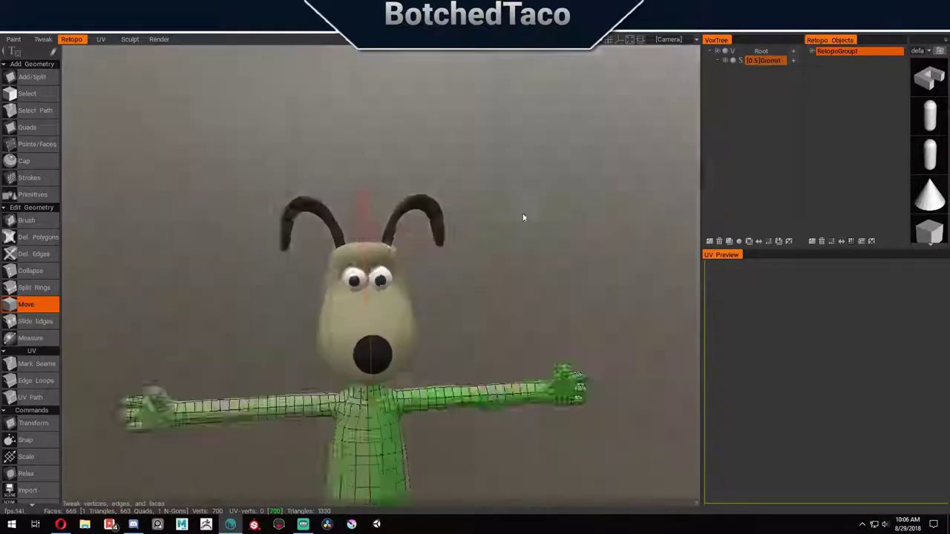
pyautogui.scroll(10, 524, 223)
pyautogui.press('p')
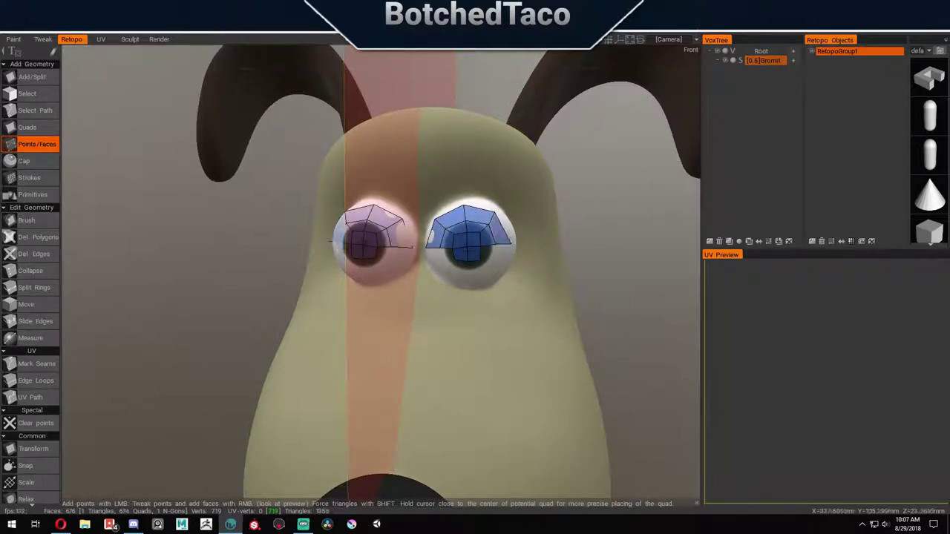
pyautogui.click(482, 281)
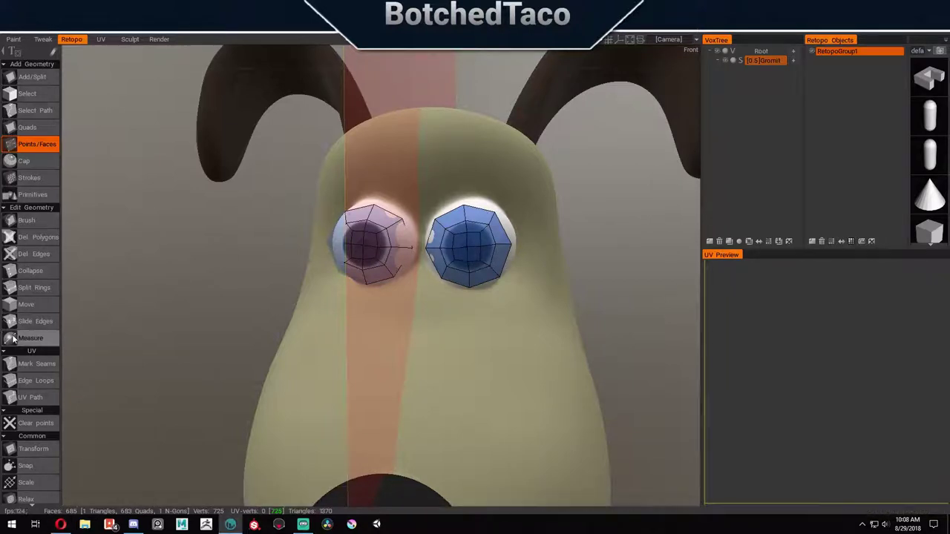
# Step: Pull the outer eye vertices onto the eyeball's rim and split the outer ring of quads with an extra edge loop
pyautogui.press('m')
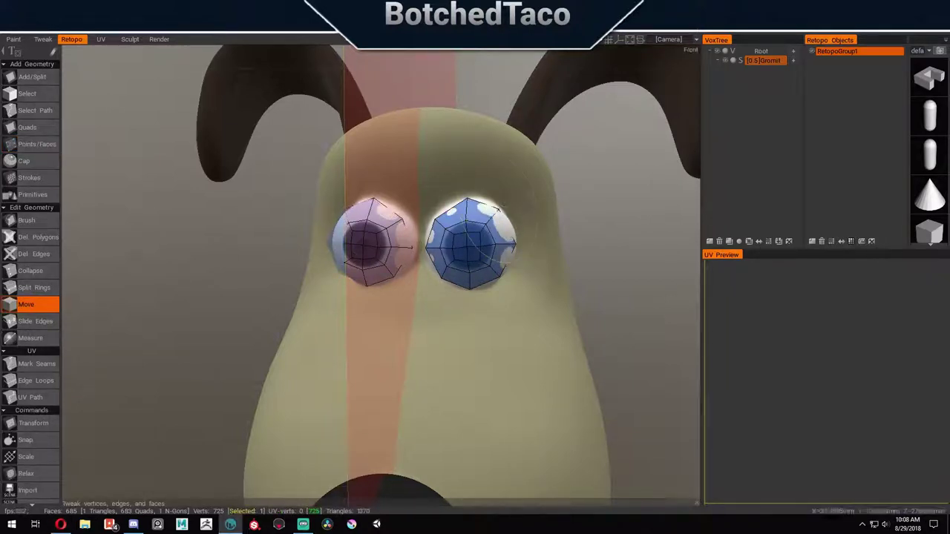
pyautogui.press('r')
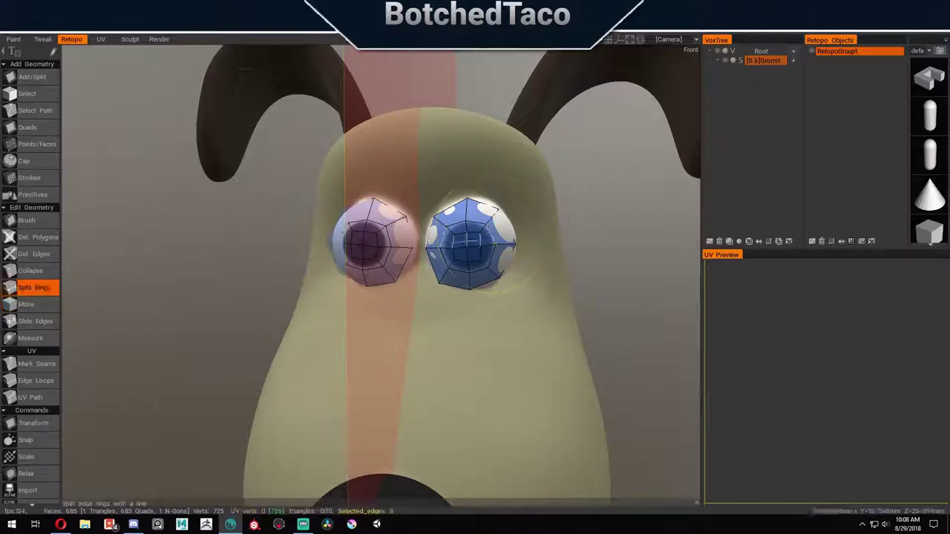
pyautogui.click(495, 245)
# Step: Try deleting the polygons that cover the pupil
pyautogui.press('d')
pyautogui.click(457, 238)
pyautogui.press('m')
pyautogui.press('r')
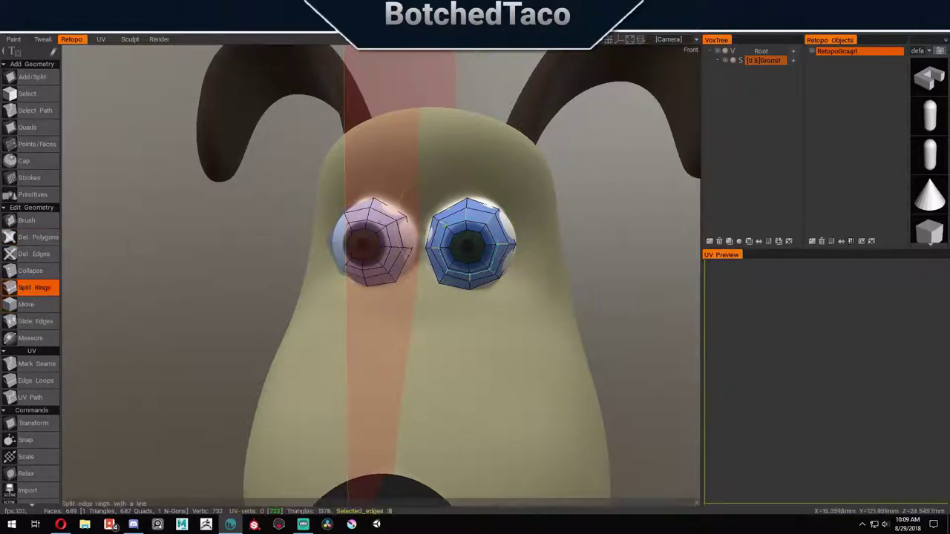
pyautogui.click(445, 245)
pyautogui.hotkey('ctrl', 'z')
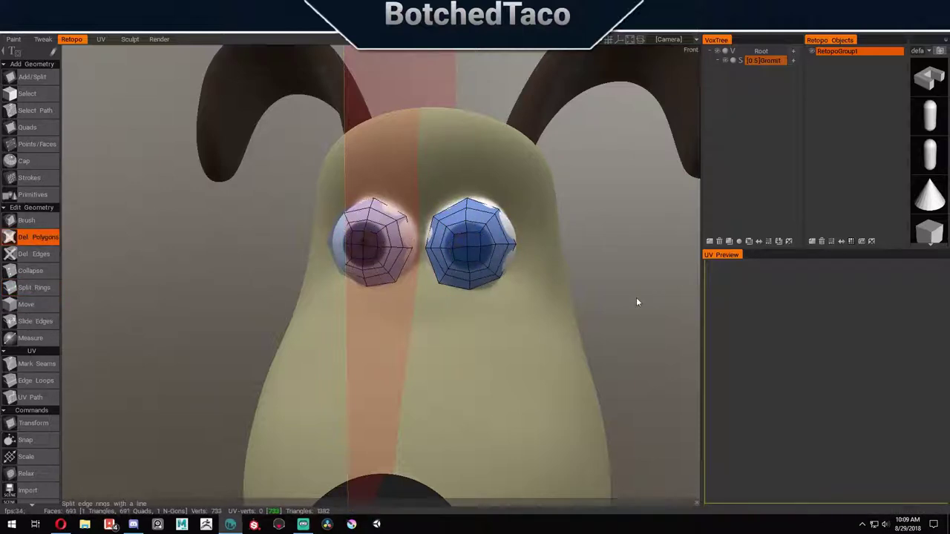
# Step: Place points on the face around the eyeball and build a surrounding ring of quads joined to the eye mesh
pyautogui.press('m')
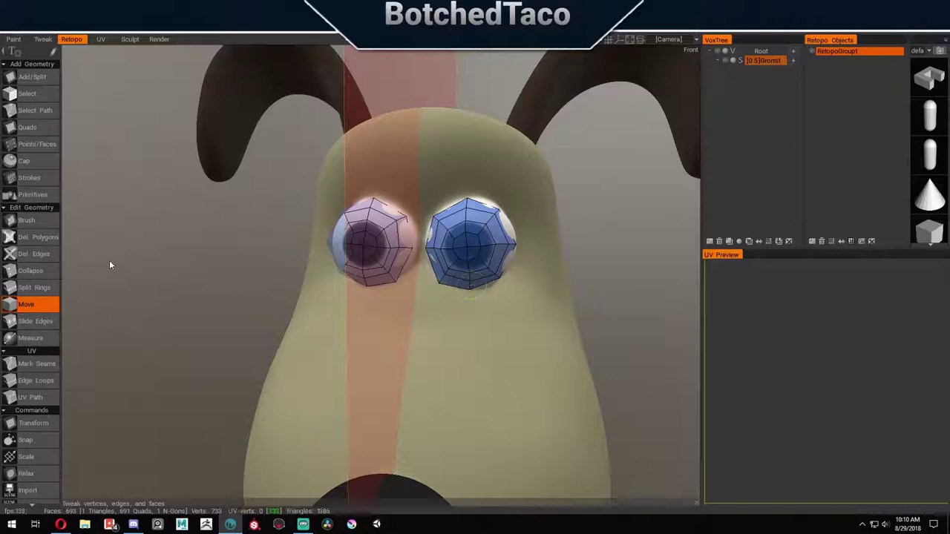
pyautogui.press('b')
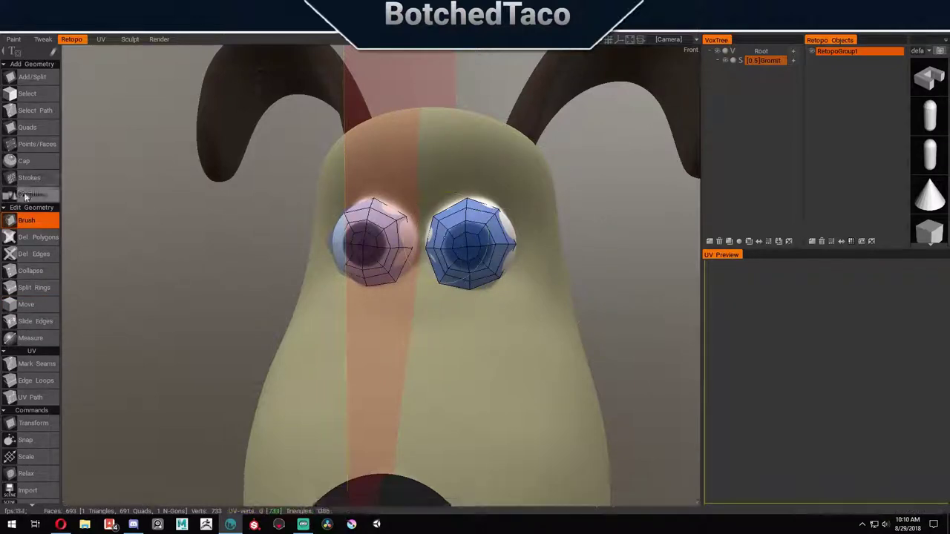
pyautogui.press('p')
pyautogui.moveTo(470, 301); pyautogui.dragTo(437, 310, button='right')
pyautogui.hotkey('ctrl', 'z')
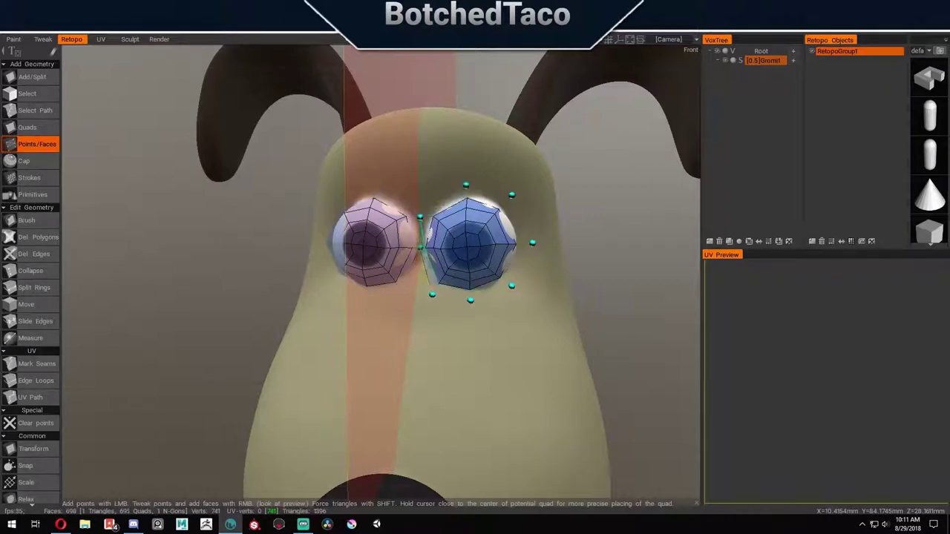
pyautogui.click(524, 243)
pyautogui.rightClick(481, 292)
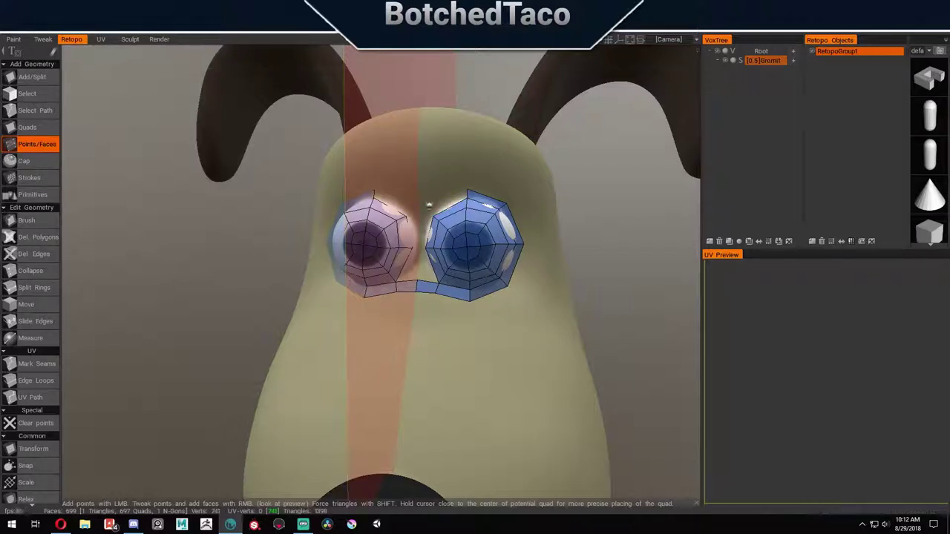
# Step: Fill the gap between the eyes with quads and extend a centre strip up the forehead and down the snout
pyautogui.rightClick(420, 248)
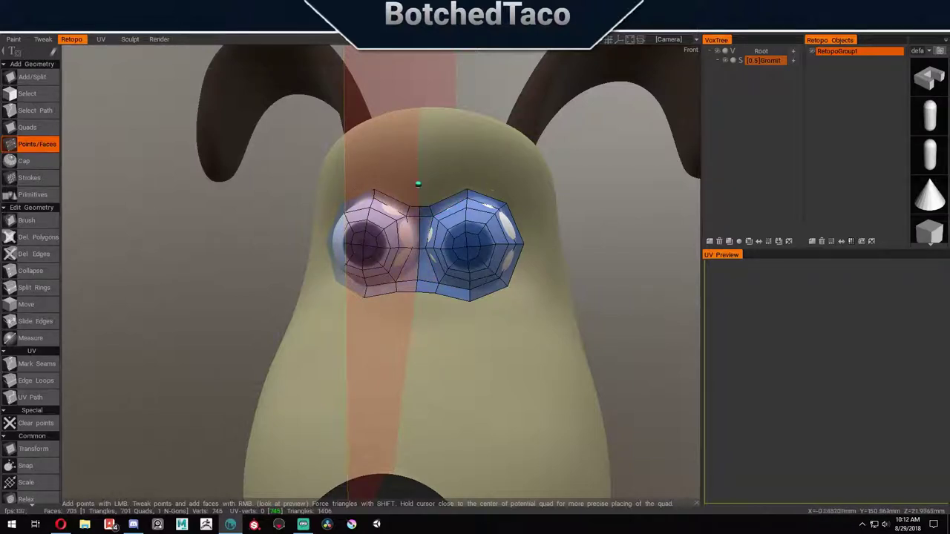
pyautogui.rightClick(432, 129)
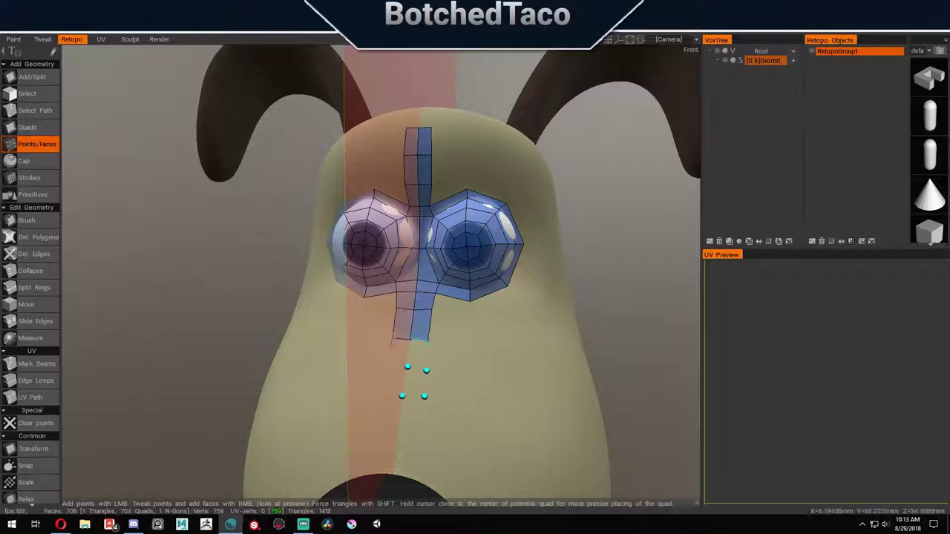
pyautogui.rightClick(414, 367)
pyautogui.click(26, 304)
# Step: Build a ring of quads on the snout around the base of the nose
pyautogui.scroll(-5, 559, 324)
pyautogui.moveTo(559, 325); pyautogui.dragTo(606, 335)
pyautogui.scroll(5, 609, 332)
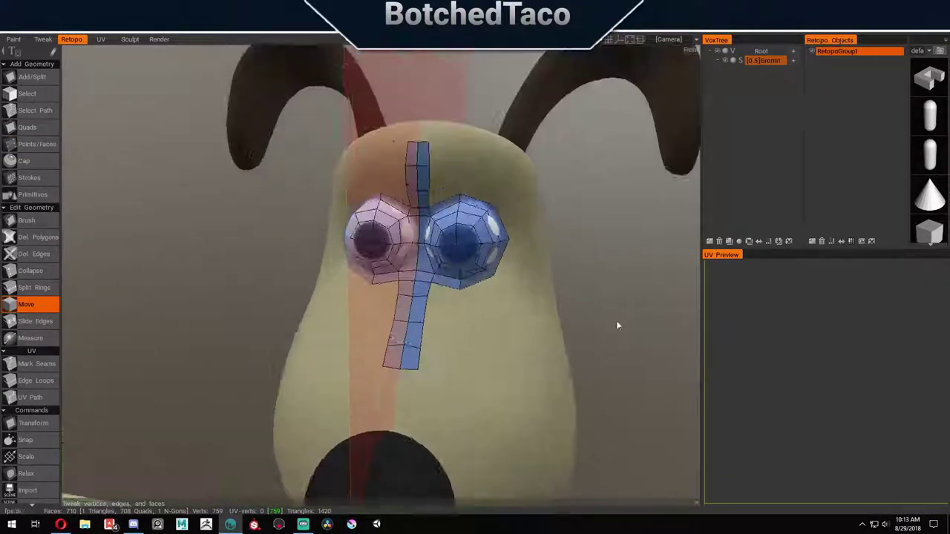
pyautogui.moveTo(609, 332); pyautogui.dragTo(659, 245, button='middle')
pyautogui.click(37, 144)
pyautogui.moveTo(659, 244); pyautogui.dragTo(672, 247)
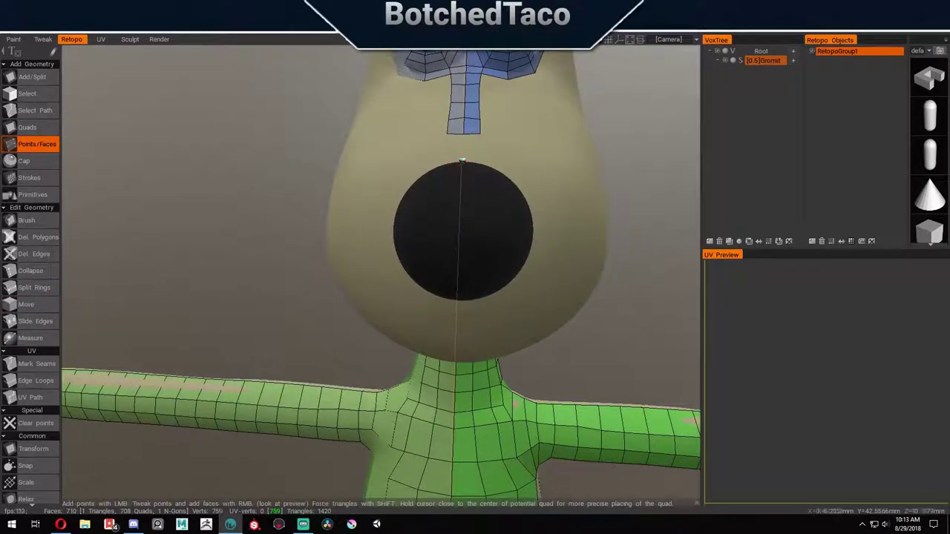
pyautogui.rightClick(482, 299)
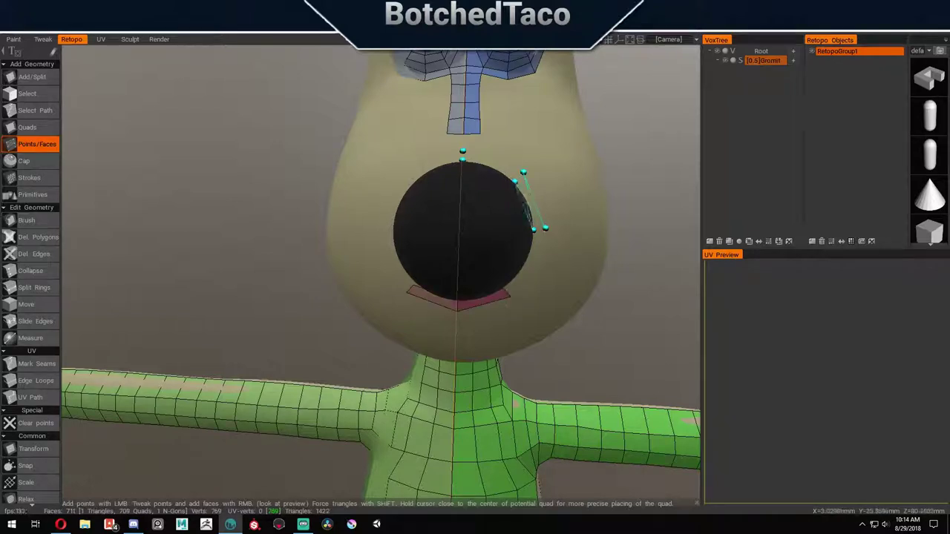
pyautogui.rightClick(529, 203)
pyautogui.rightClick(524, 260)
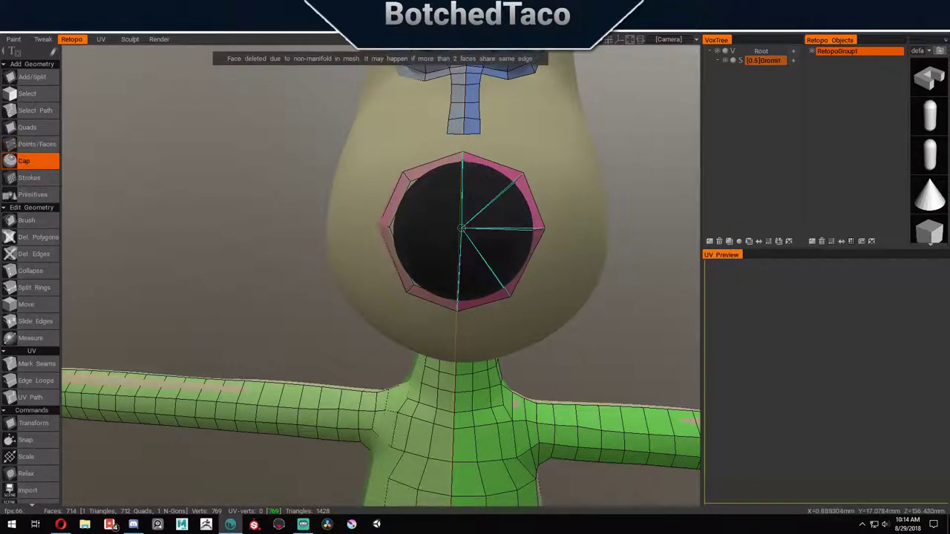
# Step: Split the ring around the nose into narrower quads and connect its upper edge to the snout's centre strip
pyautogui.press('r')
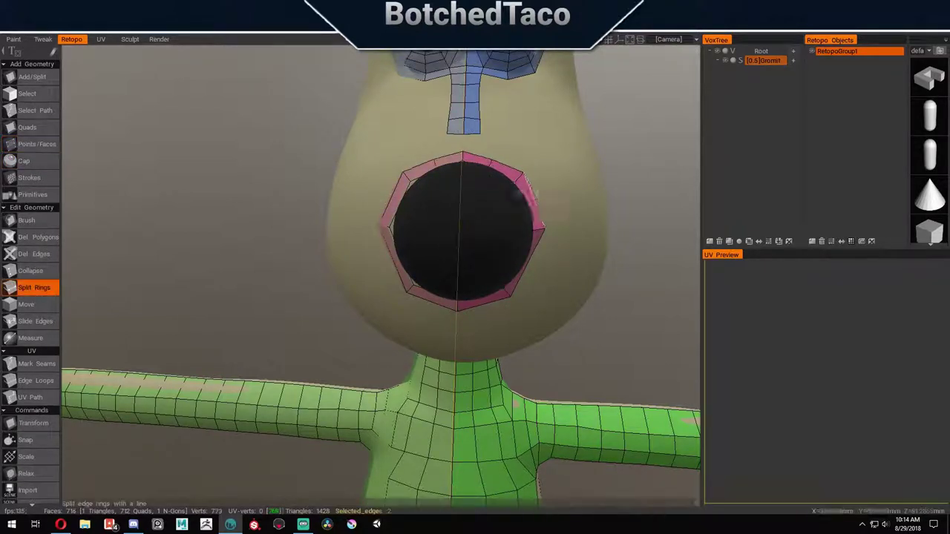
pyautogui.press('p')
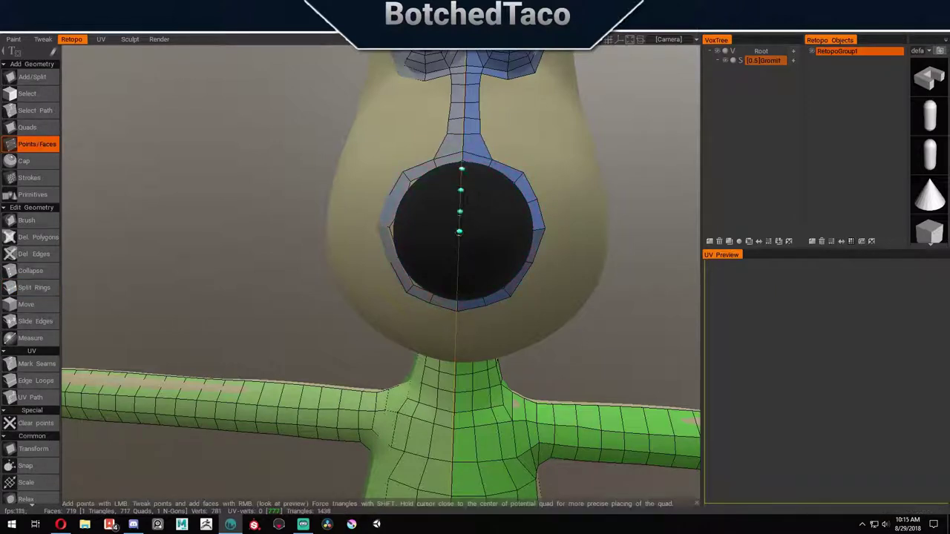
pyautogui.moveTo(460, 245); pyautogui.dragTo(512, 238, button='middle')
# Step: Reposition the ring's vertices so it fits closely around the base of the nose
pyautogui.press('m')
pyautogui.moveTo(479, 179); pyautogui.dragTo(621, 250, button='middle')
pyautogui.scroll(5, 621, 249)
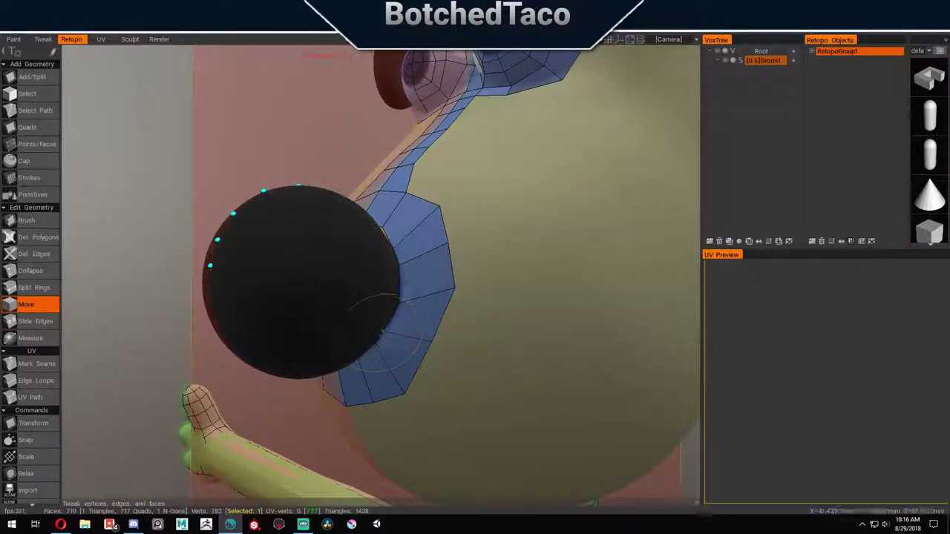
pyautogui.scroll(3, 509, 322)
pyautogui.scroll(3, 509, 323)
pyautogui.scroll(-10, 386, 295)
pyautogui.scroll(10, 386, 294)
pyautogui.moveTo(386, 294); pyautogui.dragTo(490, 266, button='middle')
# Step: Place vertical and horizontal rows of points across the nose ball and fill quads between them
pyautogui.press('p')
pyautogui.scroll(-2, 655, 180)
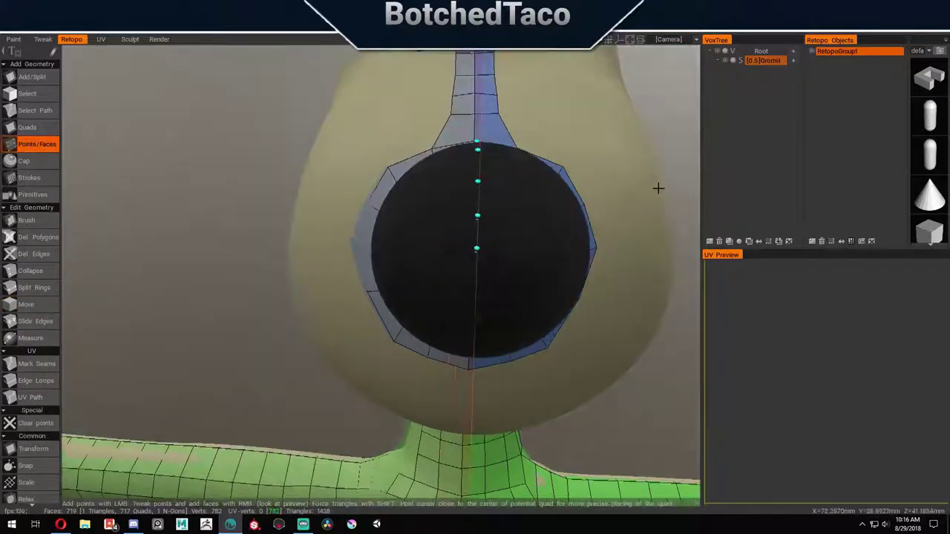
pyautogui.moveTo(653, 182); pyautogui.dragTo(624, 279, button='middle')
pyautogui.scroll(-2, 623, 142)
pyautogui.scroll(3, 409, 353)
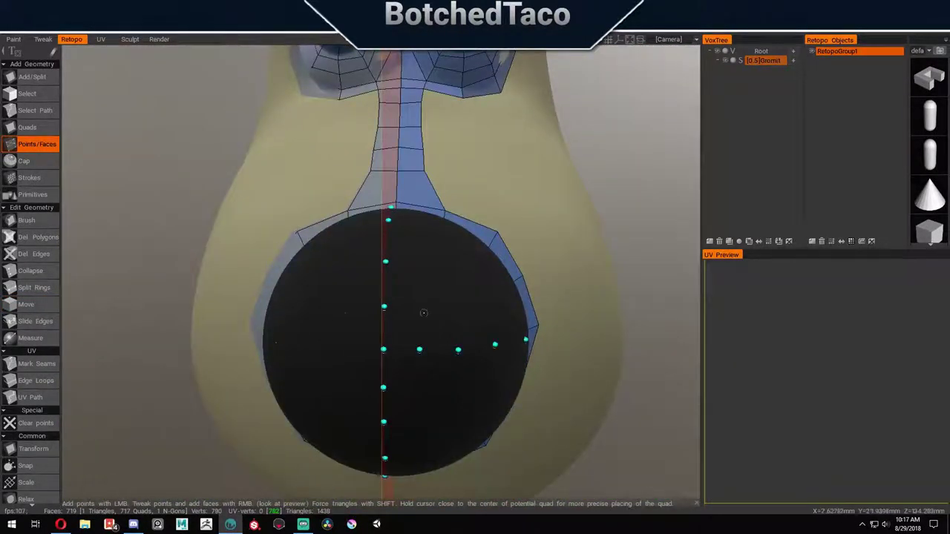
pyautogui.rightClick(424, 312)
pyautogui.rightClick(405, 371)
pyautogui.rightClick(415, 286)
pyautogui.moveTo(416, 286); pyautogui.dragTo(456, 213, button='middle')
pyautogui.rightClick(435, 297)
pyautogui.rightClick(403, 329)
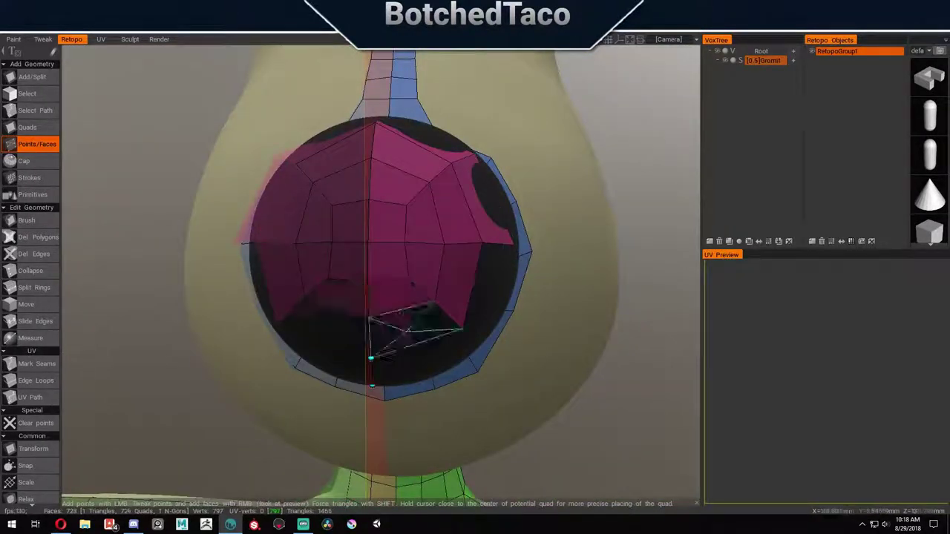
# Step: Complete the quads around the nose ball and round off the square opening at its front
pyautogui.scroll(-2, 594, 185)
pyautogui.press('m')
pyautogui.scroll(3, 587, 210)
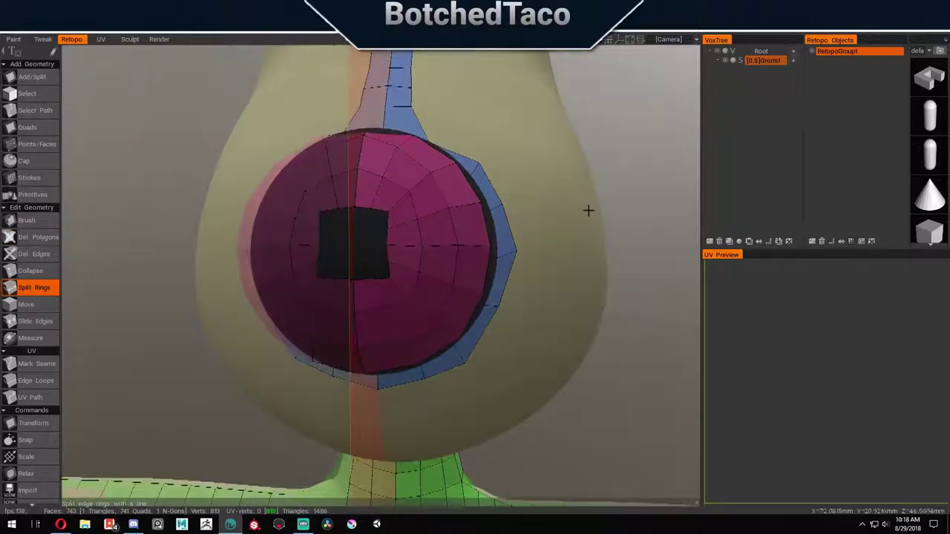
pyautogui.moveTo(396, 289); pyautogui.dragTo(388, 283)
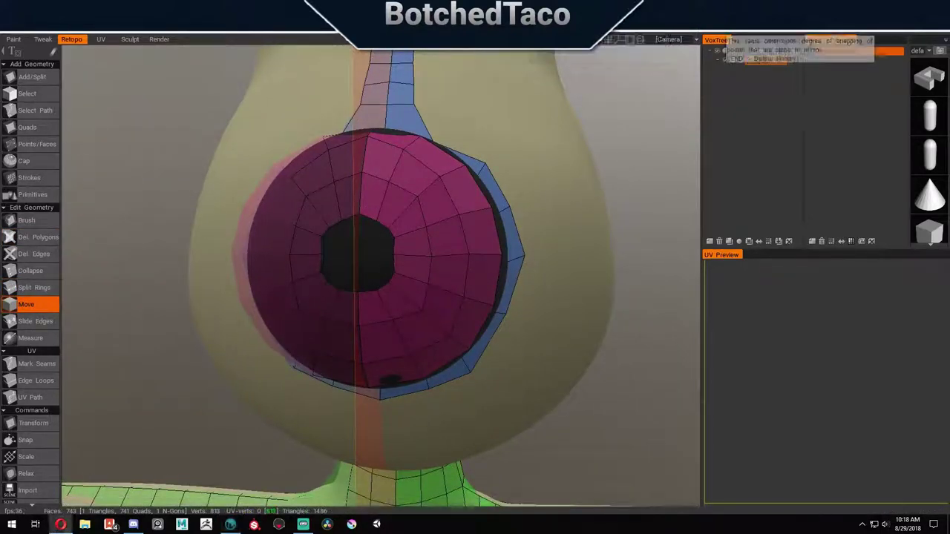
# Step: Close the opening at the nose tip with an inner ring of quads and faces meeting at the centre
pyautogui.click(25, 160)
pyautogui.click(36, 145)
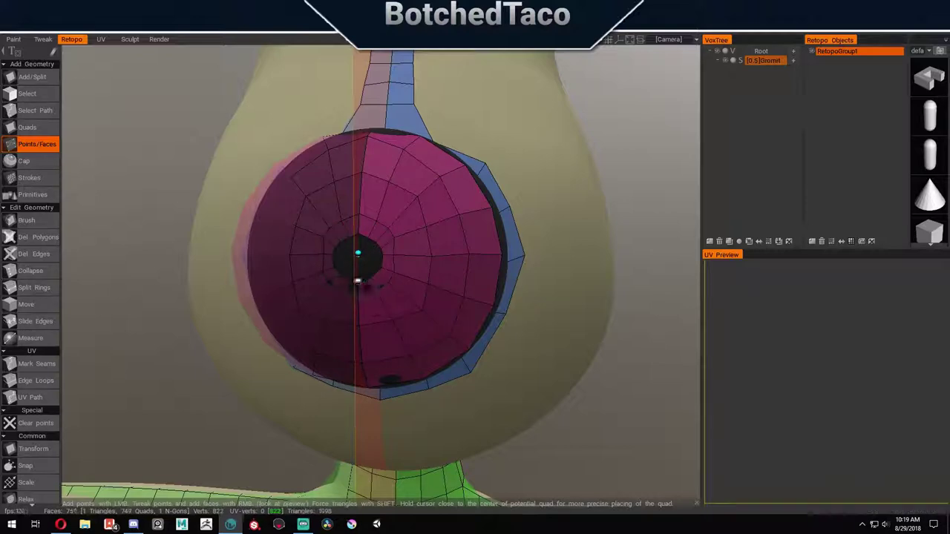
pyautogui.press('m')
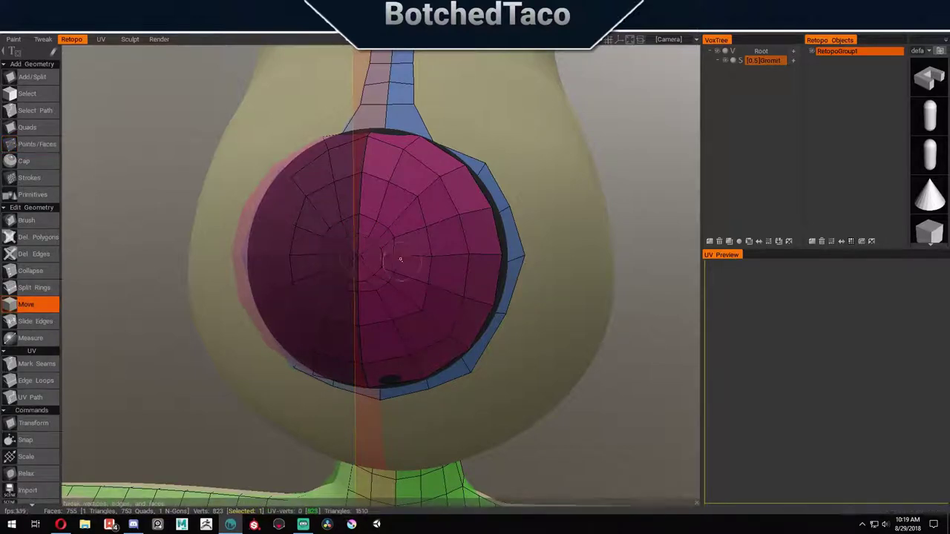
# Step: Slide the edge loop around the nose tip outward and adjust nearby vertices to even out the rings
pyautogui.press('e')
pyautogui.moveTo(406, 255); pyautogui.dragTo(399, 229)
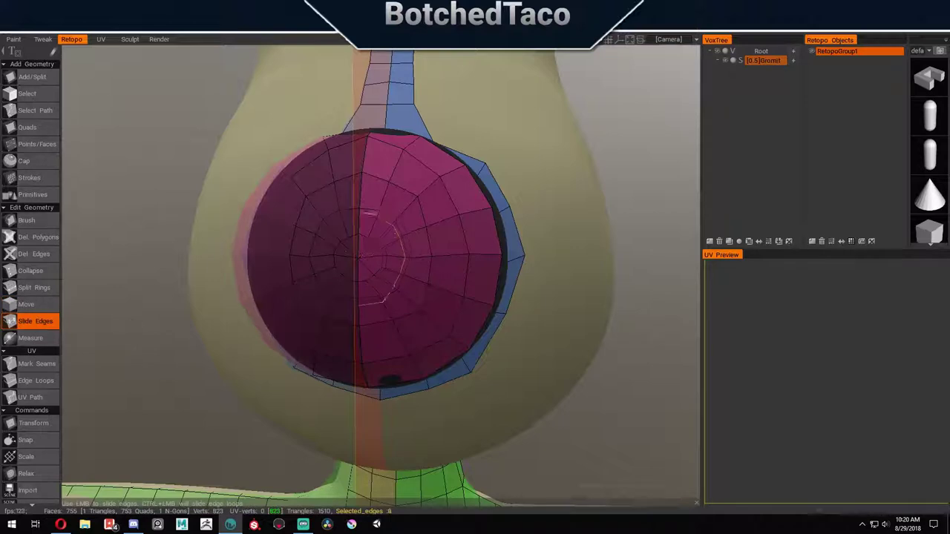
pyautogui.scroll(-3, 630, 409)
pyautogui.scroll(2, 630, 409)
pyautogui.press('m')
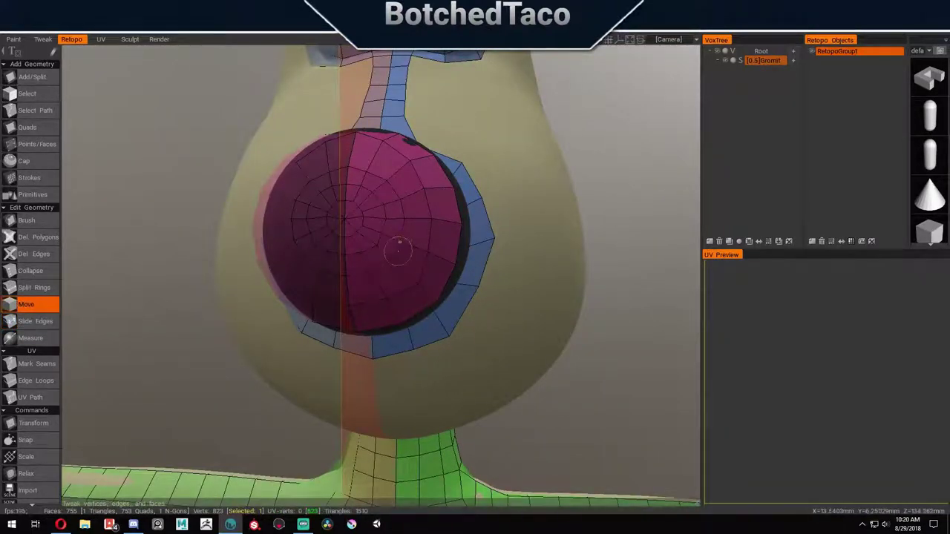
pyautogui.press('e')
pyautogui.press('m')
pyautogui.scroll(3, 358, 327)
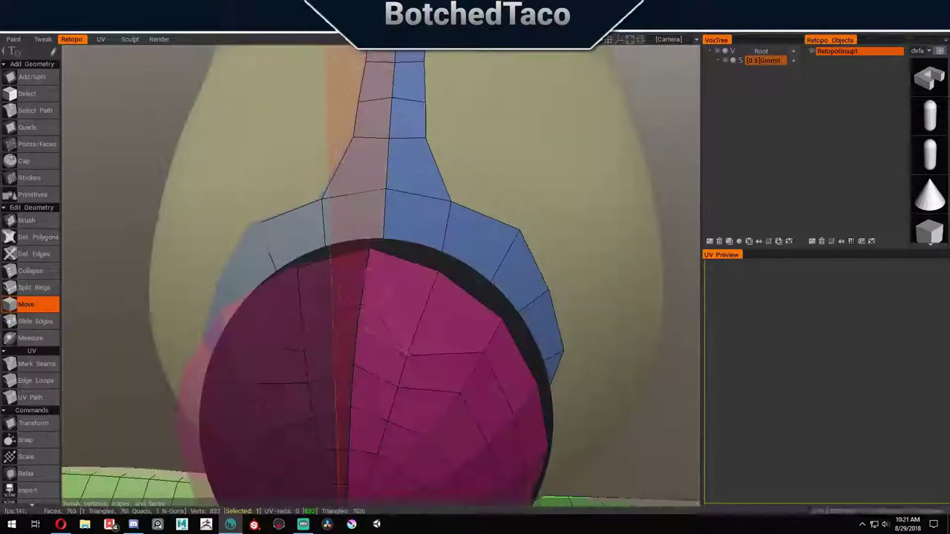
# Step: Bridge the nose ball's outer edge to the snout ring with quads
pyautogui.scroll(-5, 605, 258)
pyautogui.moveTo(598, 239); pyautogui.dragTo(587, 386)
pyautogui.press('p')
pyautogui.moveTo(478, 121); pyautogui.dragTo(461, 186)
pyautogui.press('m')
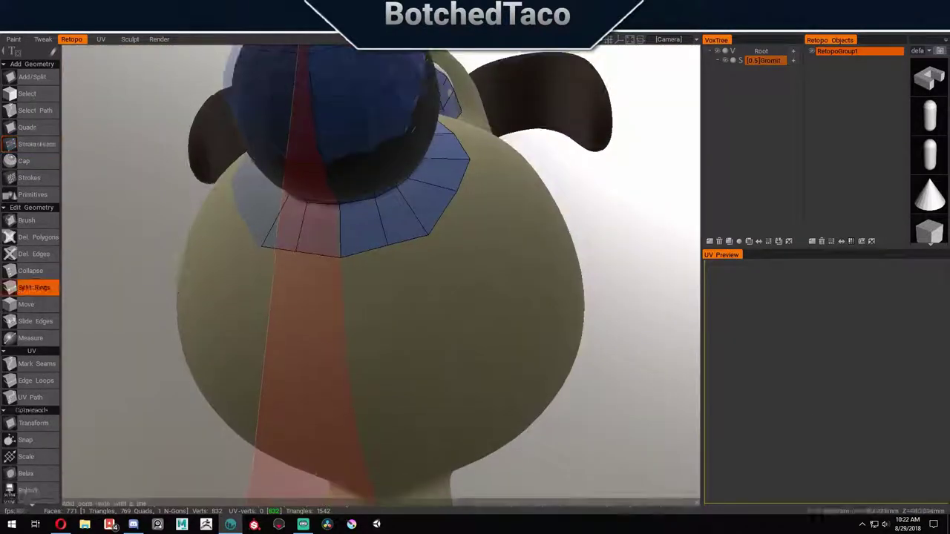
# Step: Split an additional edge ring around the nose, and slide its loops and move vertices to smooth the mesh
pyautogui.moveTo(520, 185); pyautogui.dragTo(585, 305)
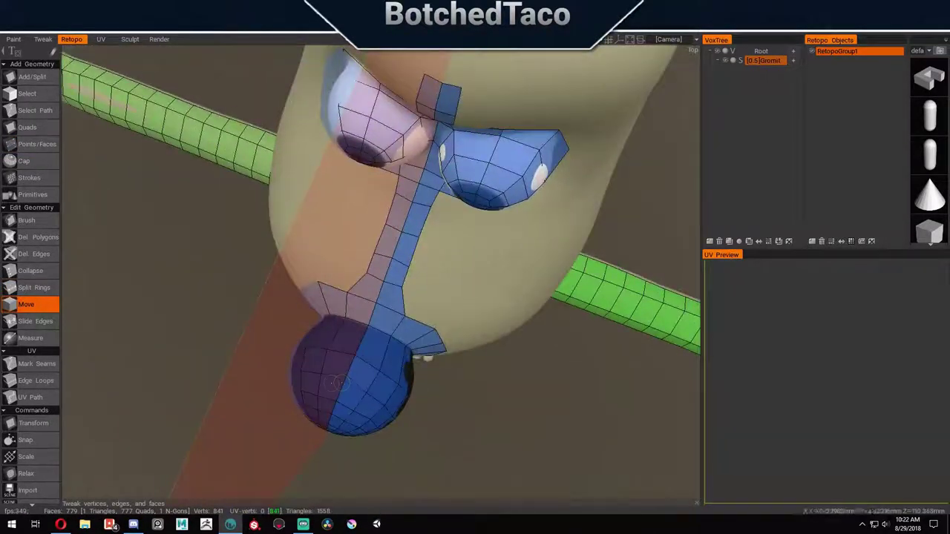
pyautogui.press('r')
pyautogui.press('e')
pyautogui.press('m')
pyautogui.moveTo(369, 367); pyautogui.dragTo(179, 312)
pyautogui.moveTo(386, 282); pyautogui.dragTo(388, 394)
pyautogui.press('s')
pyautogui.press('m')
# Step: Set the camera to rotate around the current pick point for working on the ear
pyautogui.moveTo(374, 291); pyautogui.dragTo(329, 127)
pyautogui.moveTo(424, 241); pyautogui.dragTo(579, 319)
pyautogui.click(38, 145)
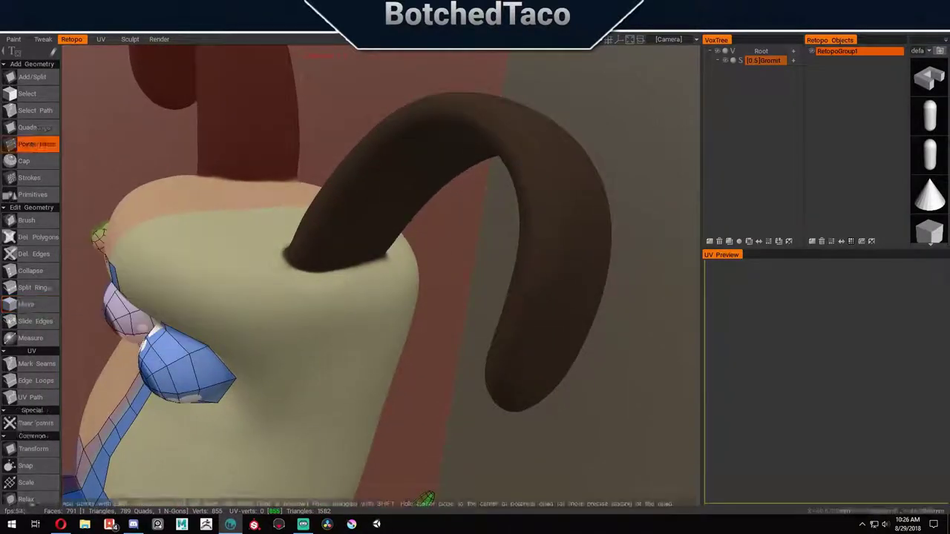
pyautogui.moveTo(297, 297); pyautogui.dragTo(685, 43)
pyautogui.click(686, 43)
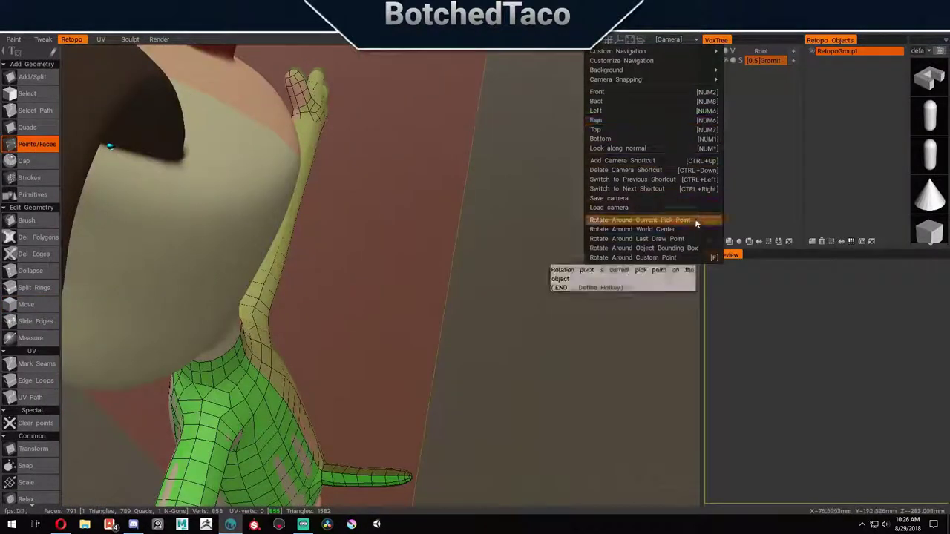
pyautogui.click(700, 218)
# Step: Build a ring of quads around the base of the ear and place points up the ear's edge
pyautogui.moveTo(118, 310); pyautogui.dragTo(386, 282)
pyautogui.moveTo(495, 72); pyautogui.dragTo(422, 198)
pyautogui.moveTo(538, 291); pyautogui.dragTo(437, 135)
pyautogui.moveTo(461, 282); pyautogui.dragTo(389, 244)
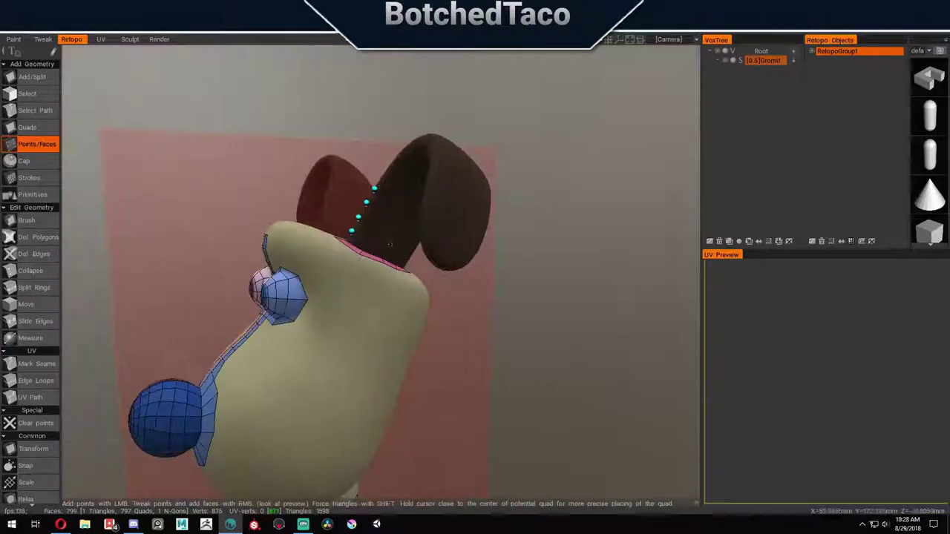
pyautogui.moveTo(363, 215); pyautogui.dragTo(390, 245, button='right')
# Step: Build rows of quads up the lower ear from its base ring and move vertices to fit the surface
pyautogui.moveTo(460, 253); pyautogui.dragTo(148, 245)
pyautogui.rightClick(569, 368)
pyautogui.press('m')
pyautogui.click(36, 144)
pyautogui.moveTo(428, 269); pyautogui.dragTo(394, 206)
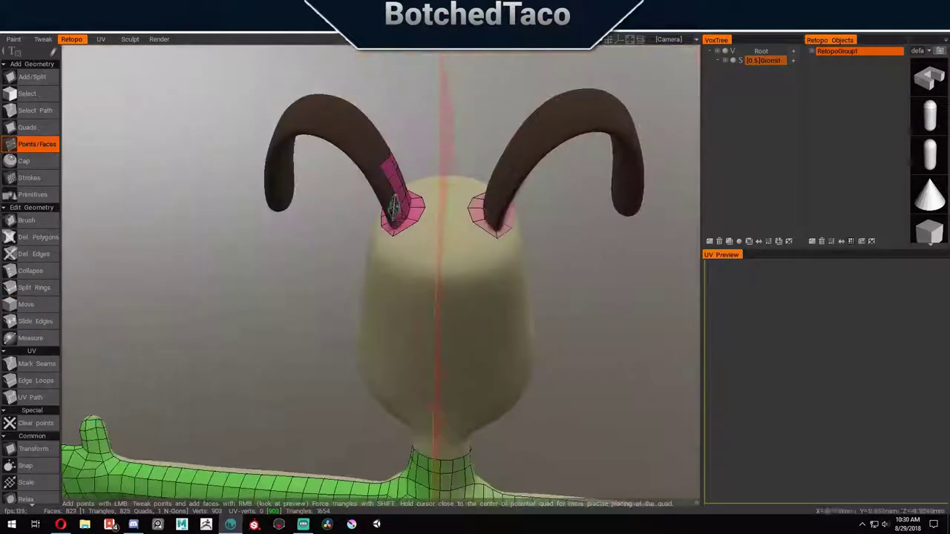
pyautogui.moveTo(299, 314); pyautogui.dragTo(484, 409)
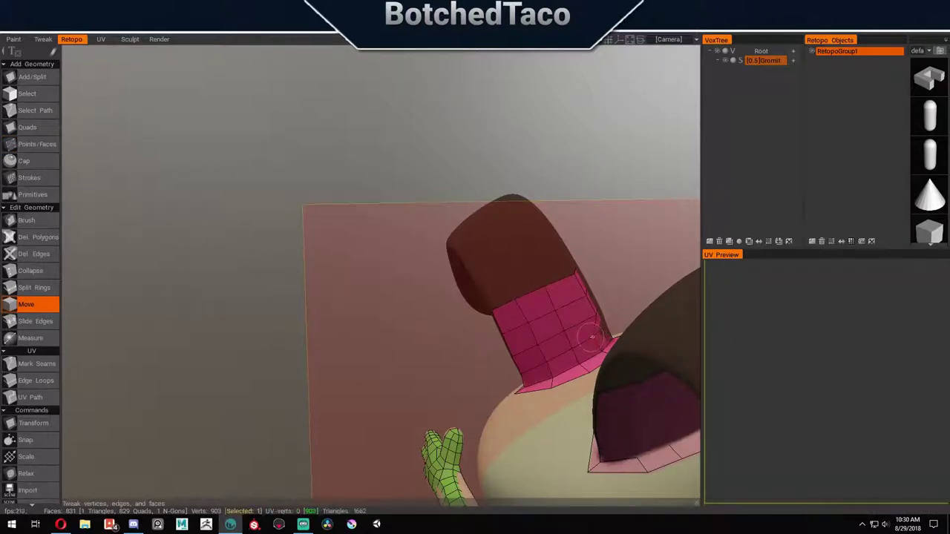
pyautogui.moveTo(341, 149); pyautogui.dragTo(297, 108)
pyautogui.moveTo(551, 287); pyautogui.dragTo(572, 165)
# Step: Place points over the ear's upper bend and fill them with quads that continue the lower ear mesh
pyautogui.press('p')
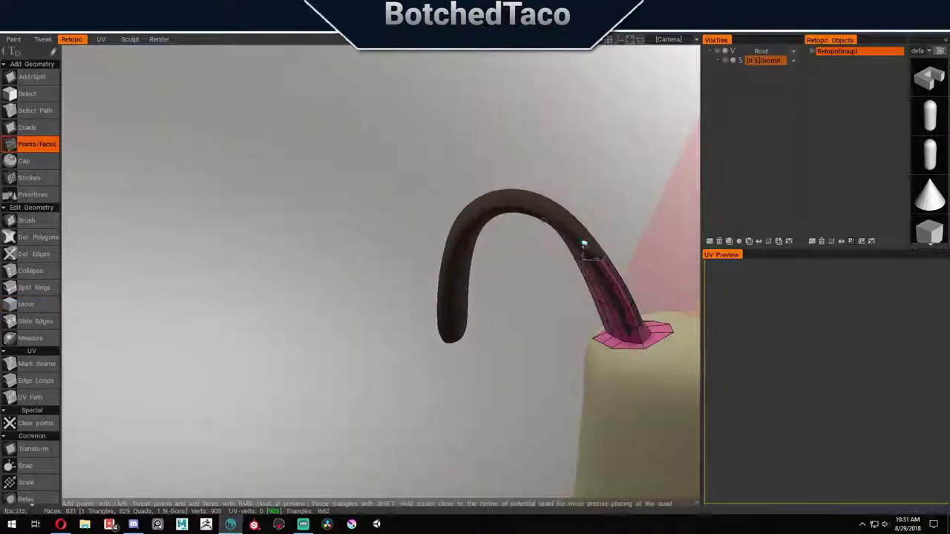
pyautogui.moveTo(560, 228); pyautogui.dragTo(600, 158)
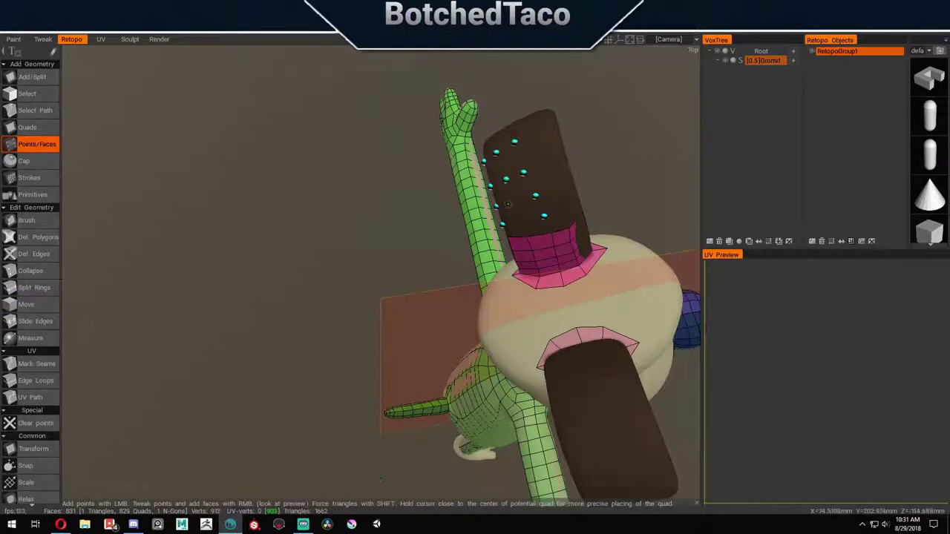
pyautogui.moveTo(523, 160); pyautogui.dragTo(536, 219, button='right')
pyautogui.moveTo(546, 163); pyautogui.dragTo(401, 297)
pyautogui.click(303, 331)
pyautogui.click(295, 342)
pyautogui.rightClick(282, 319)
pyautogui.moveTo(282, 319); pyautogui.dragTo(342, 261)
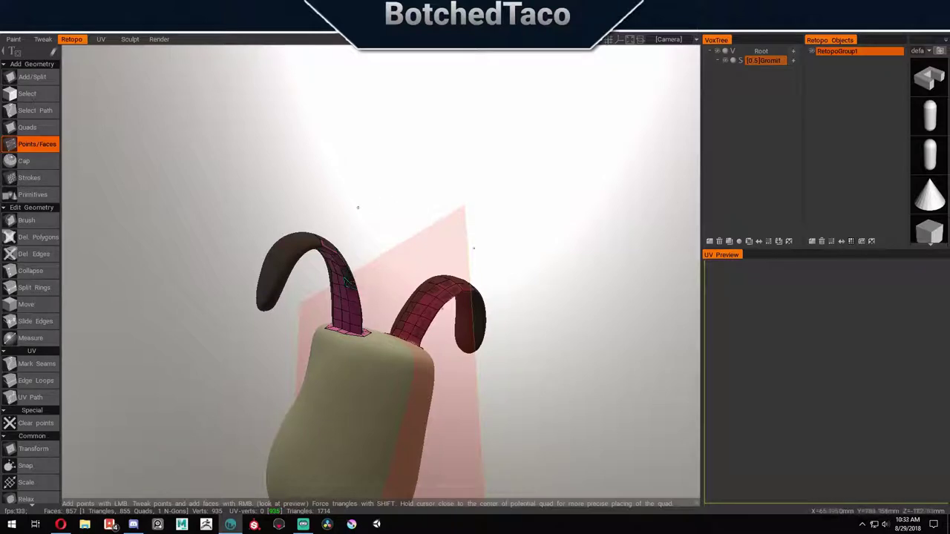
# Step: Fill the inner side of the ear's bend with quads and move the vertices to follow its curve
pyautogui.scroll(5, 345, 281)
pyautogui.moveTo(345, 280); pyautogui.dragTo(621, 237)
pyautogui.press('m')
pyautogui.press('p')
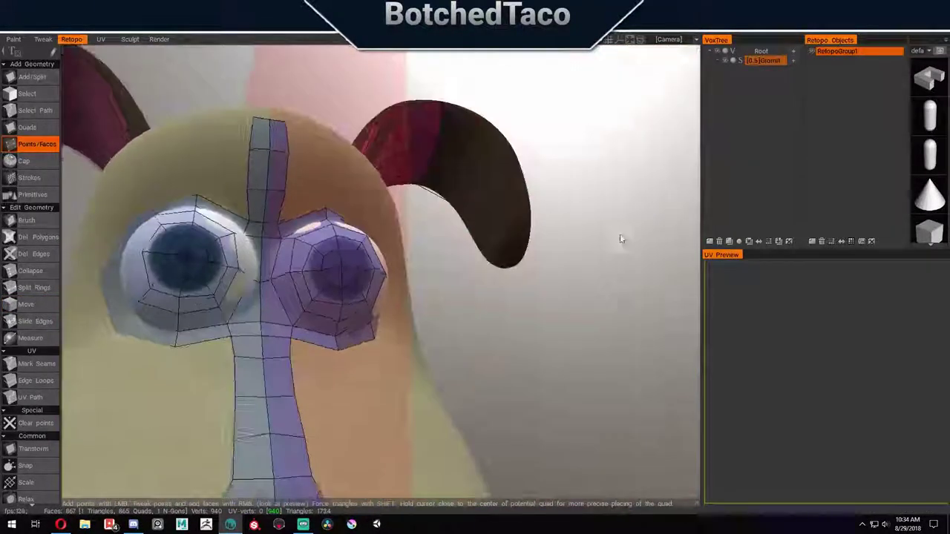
pyautogui.moveTo(457, 126); pyautogui.dragTo(371, 260)
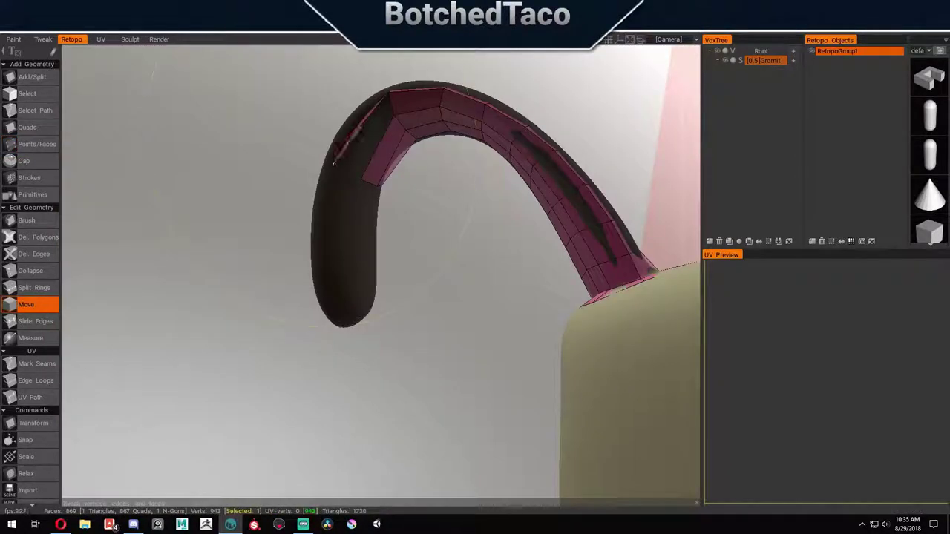
pyautogui.scroll(2, 504, 324)
pyautogui.moveTo(504, 324); pyautogui.dragTo(14, 308)
# Step: Select the open edge loop on the inner side of the ear's bend and extrude it down towards the ear tip
pyautogui.click(27, 94)
pyautogui.moveTo(256, 163); pyautogui.dragTo(375, 156)
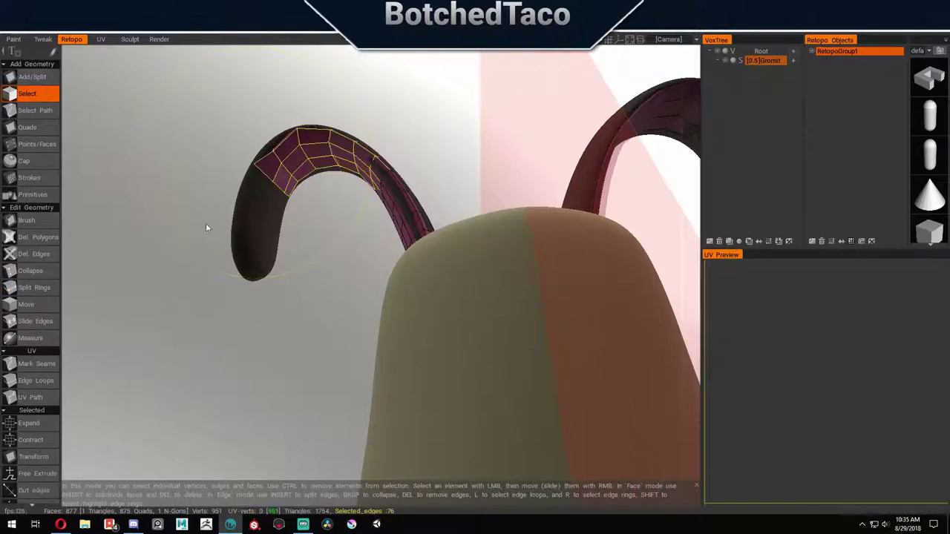
pyautogui.press('l')
pyautogui.scroll(-5, 31, 403)
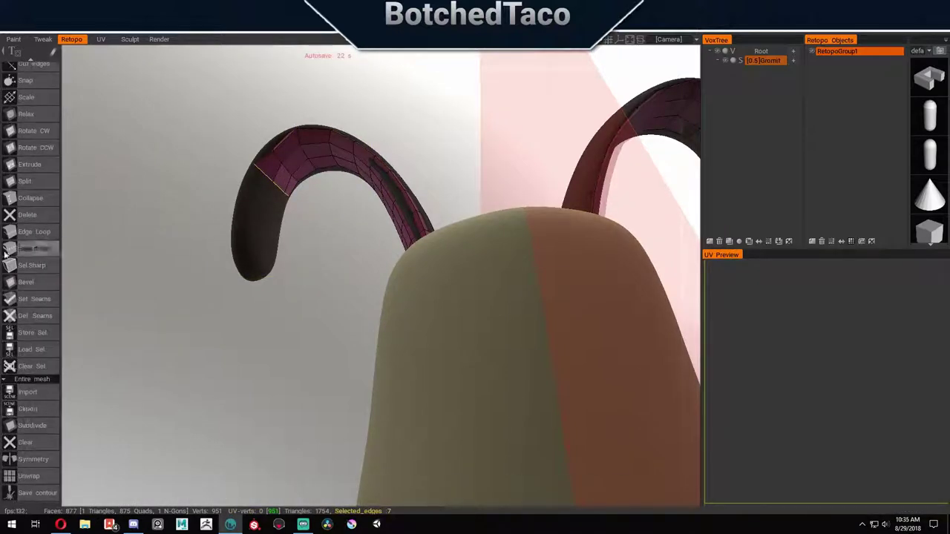
pyautogui.moveTo(171, 282); pyautogui.dragTo(297, 240)
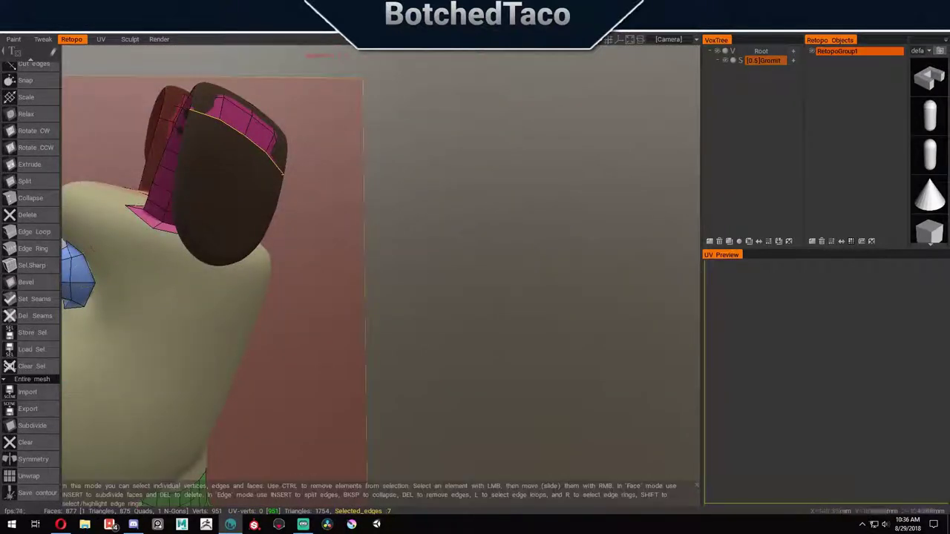
pyautogui.moveTo(371, 312); pyautogui.dragTo(482, 252)
pyautogui.scroll(5, 32, 222)
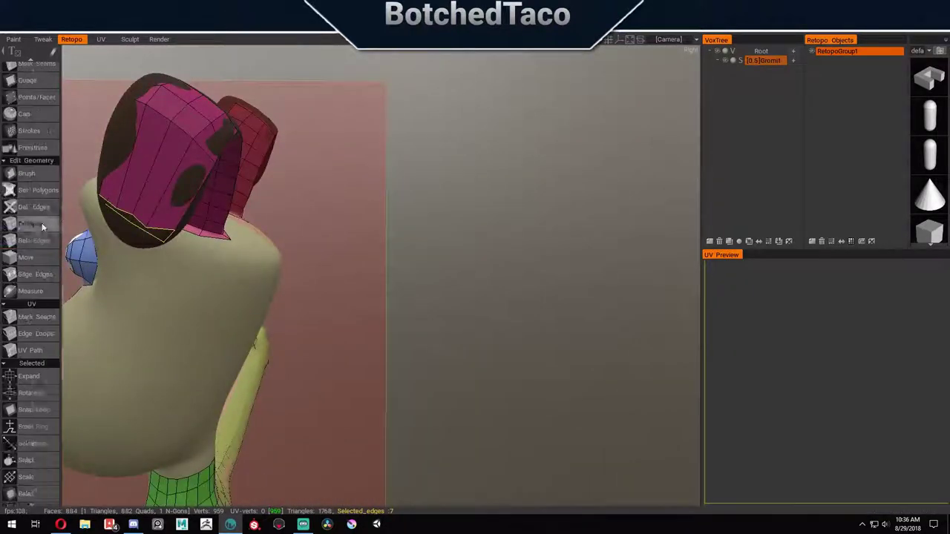
# Step: Split the extruded ear section with additional edge rings
pyautogui.click(34, 287)
pyautogui.click(180, 211)
pyautogui.moveTo(180, 212); pyautogui.dragTo(458, 246)
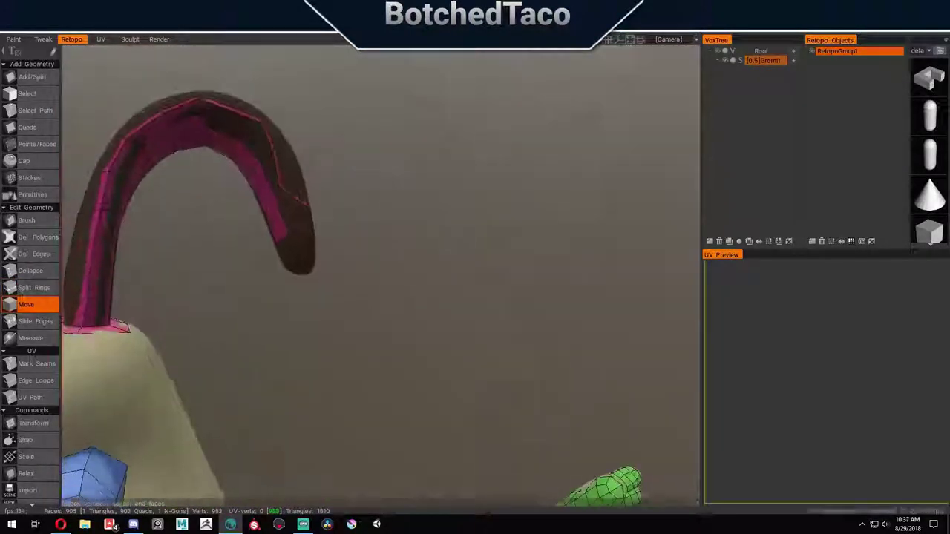
# Step: Fill the remaining gaps near the ear tip with quads and move the tip vertices to fit its rounded end
pyautogui.click(37, 144)
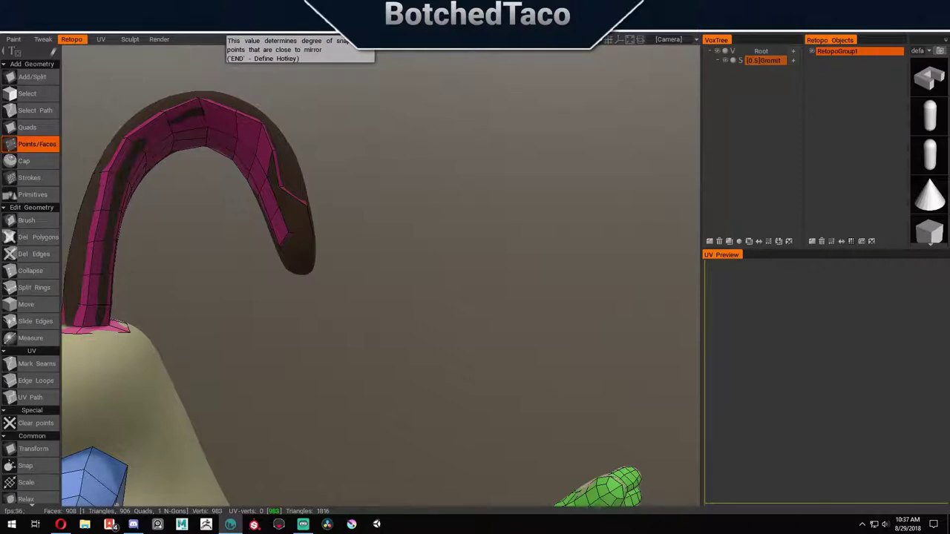
pyautogui.press('m')
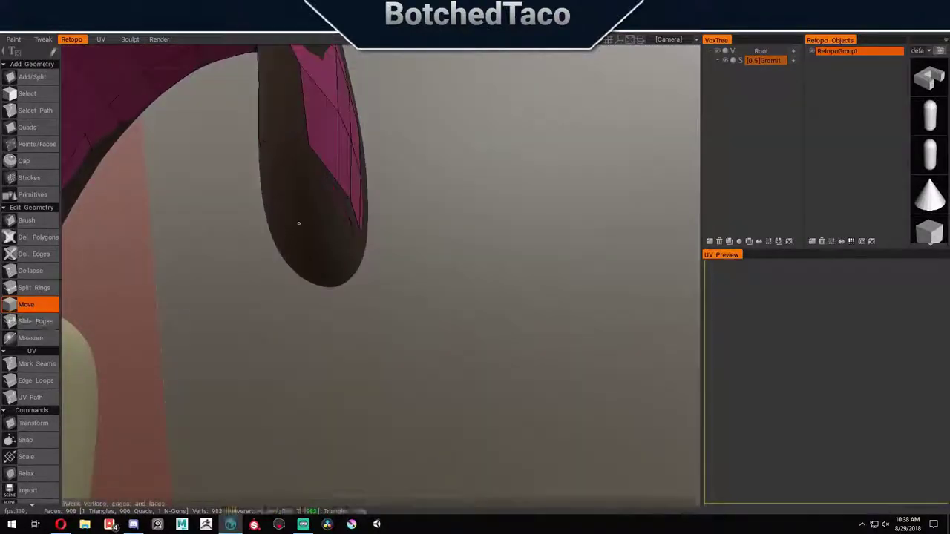
pyautogui.moveTo(327, 282); pyautogui.dragTo(247, 247, button='right')
pyautogui.moveTo(246, 247); pyautogui.dragTo(341, 115)
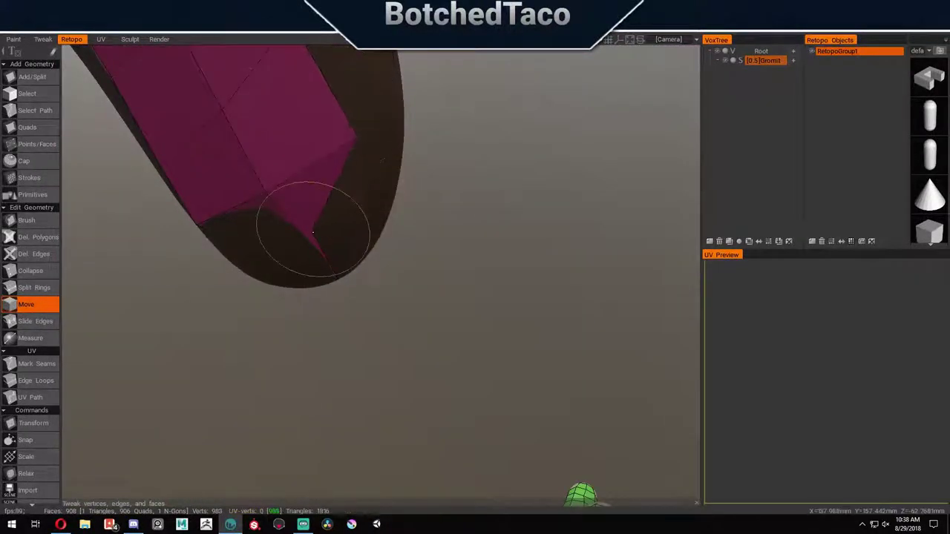
pyautogui.moveTo(313, 232); pyautogui.dragTo(315, 223)
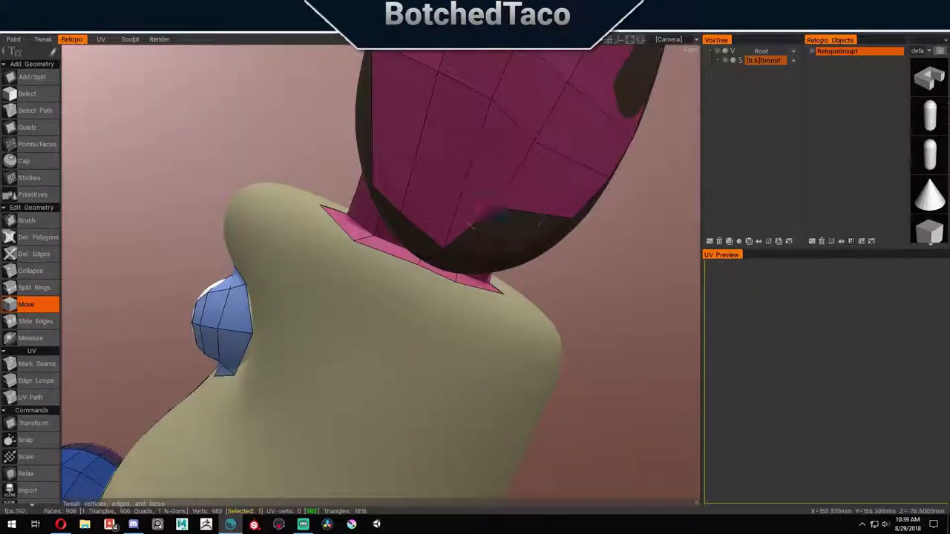
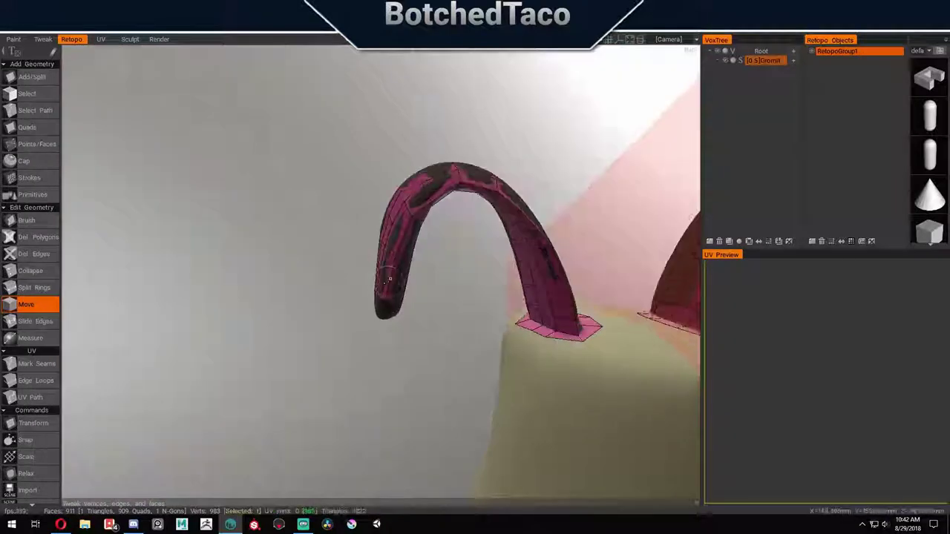
pyautogui.click(37, 144)
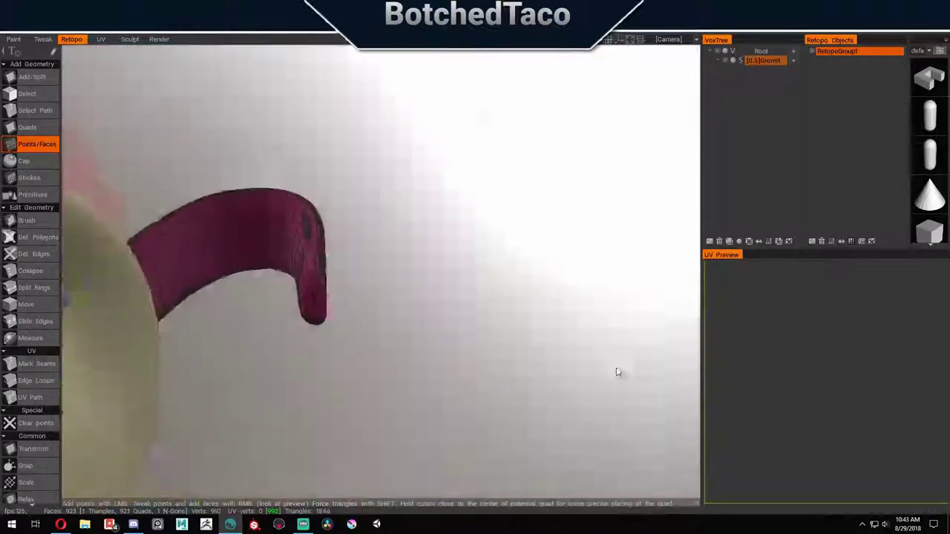
# Step: Lay a band of quads around the head from the snout strip to the centre back, and split it with extra edge rings
pyautogui.click(26, 304)
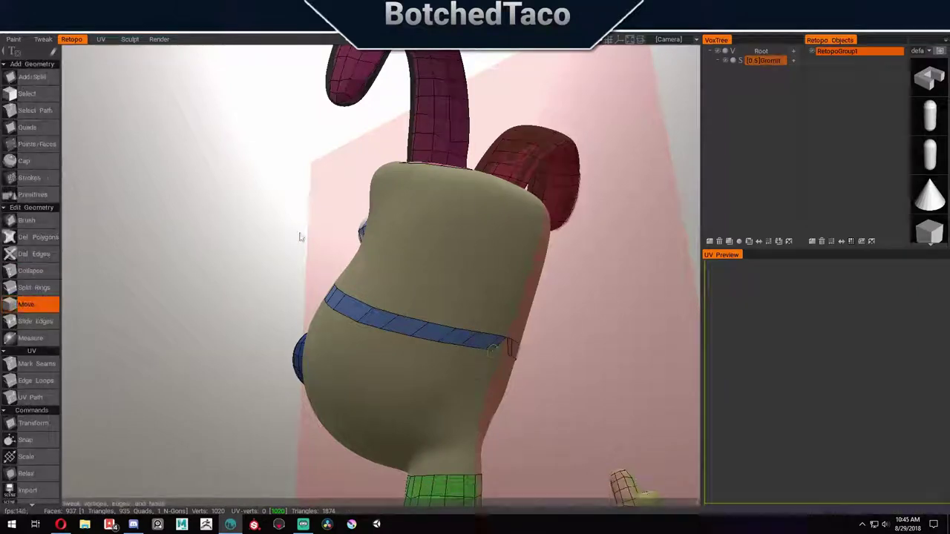
pyautogui.scroll(5, 495, 327)
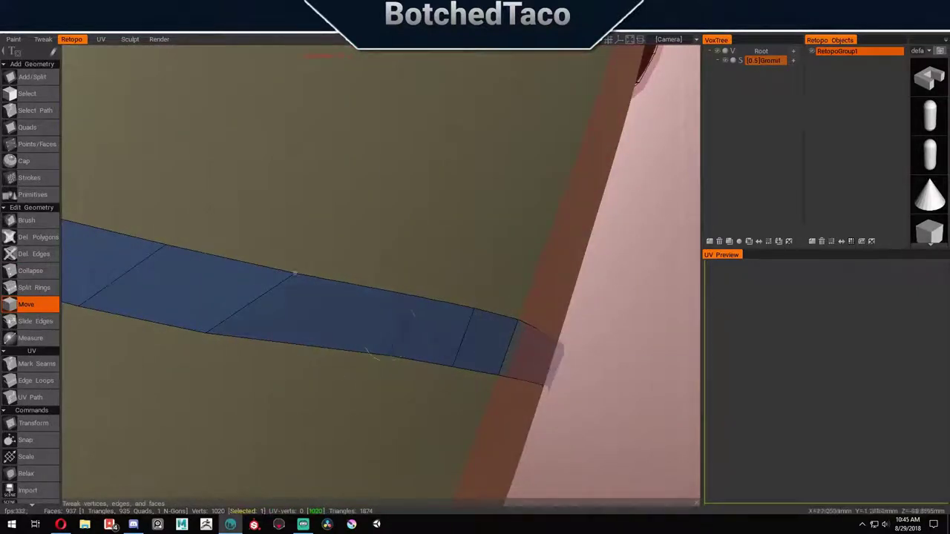
pyautogui.press('r')
pyautogui.moveTo(197, 283); pyautogui.dragTo(364, 291)
pyautogui.press('m')
pyautogui.moveTo(254, 268); pyautogui.dragTo(406, 318)
pyautogui.press('r')
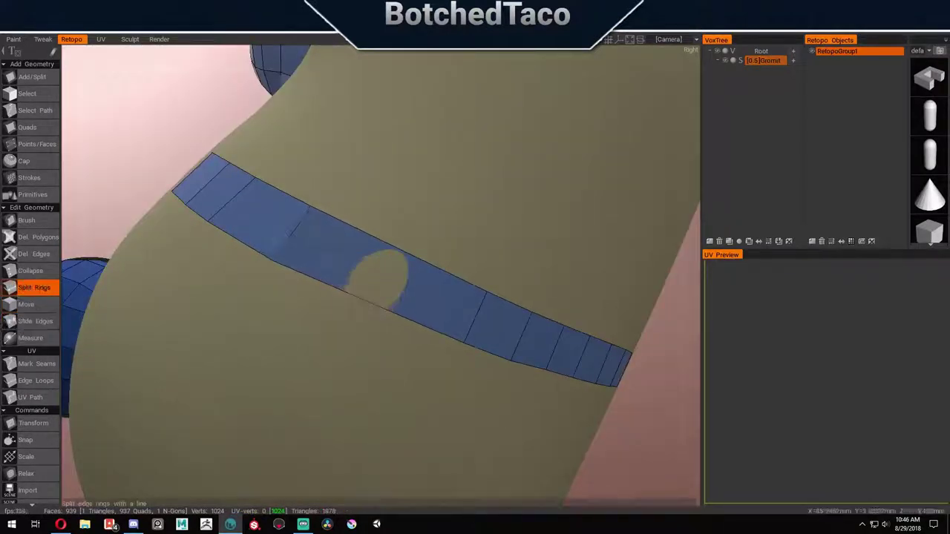
pyautogui.click(379, 260)
# Step: Slide edges and move vertices to even out the head band and the snout strip above the nose
pyautogui.press('s')
pyautogui.press('m')
pyautogui.moveTo(81, 169); pyautogui.dragTo(284, 221)
pyautogui.moveTo(254, 257); pyautogui.dragTo(247, 223)
pyautogui.press('s')
pyautogui.press('m')
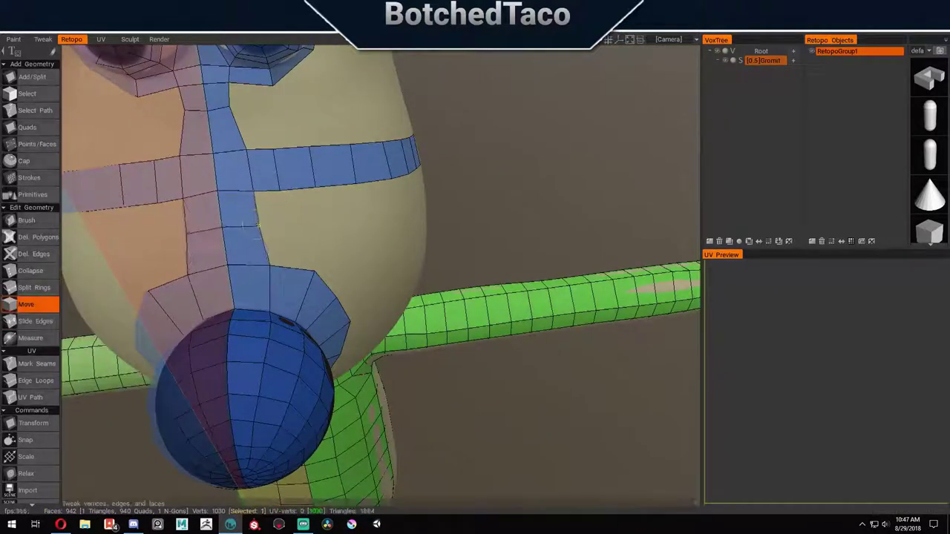
pyautogui.moveTo(308, 273); pyautogui.dragTo(159, 161)
pyautogui.press('s')
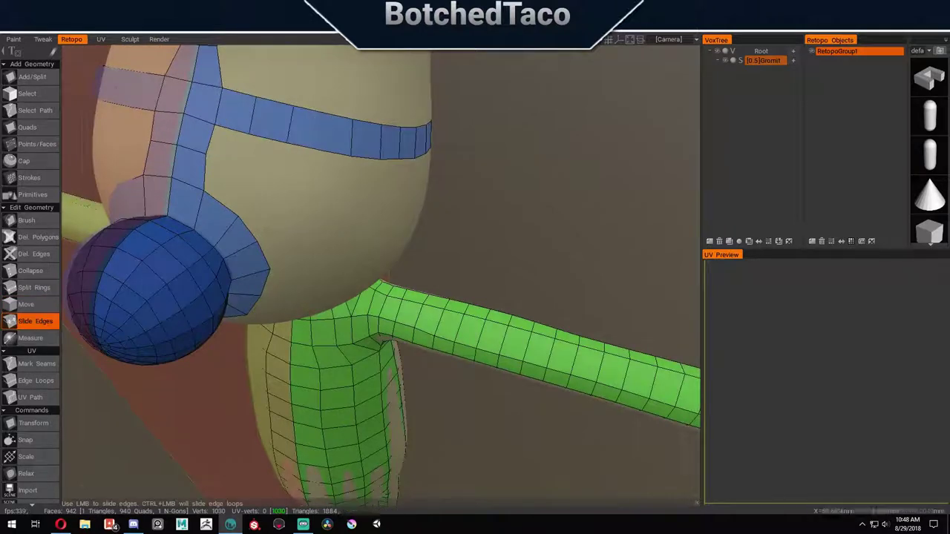
pyautogui.moveTo(359, 138); pyautogui.dragTo(467, 248)
pyautogui.press('m')
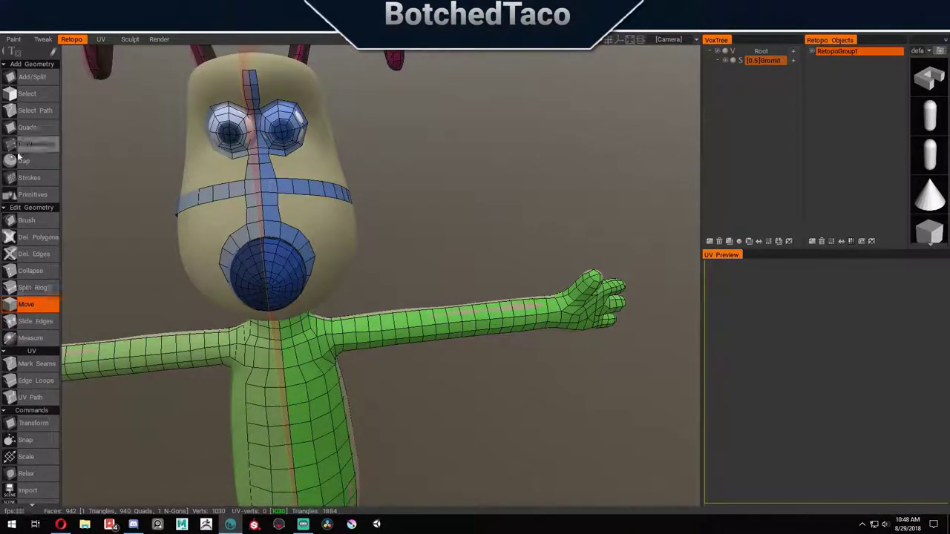
# Step: Remove surplus cross edges from the head band and slide the remaining ones to even their spacing
pyautogui.click(27, 93)
pyautogui.moveTo(345, 194); pyautogui.dragTo(374, 211)
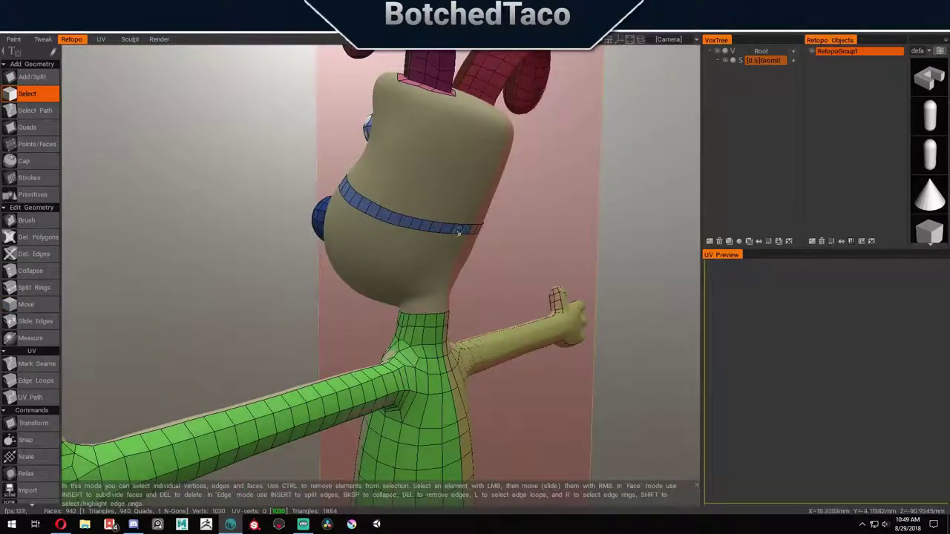
pyautogui.click(35, 320)
pyautogui.moveTo(386, 245); pyautogui.dragTo(450, 224)
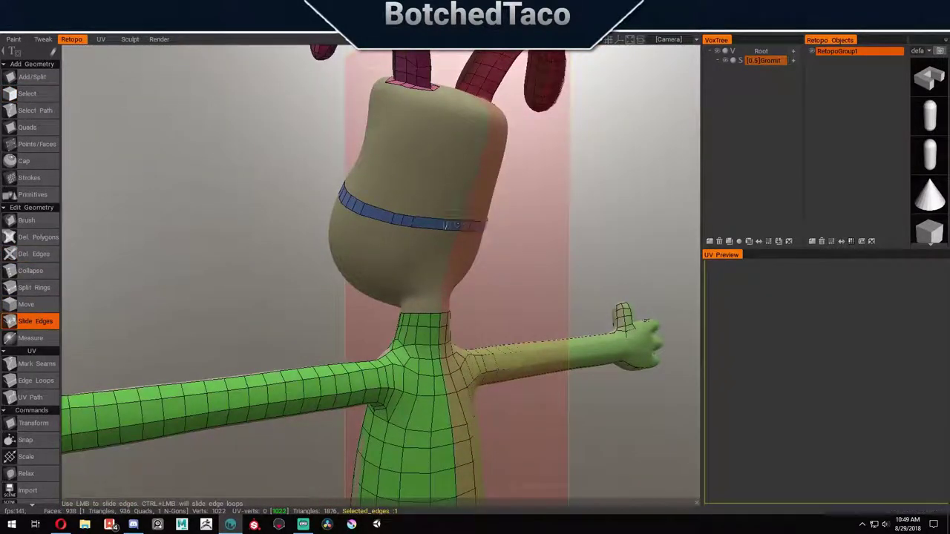
pyautogui.moveTo(299, 257); pyautogui.dragTo(356, 223)
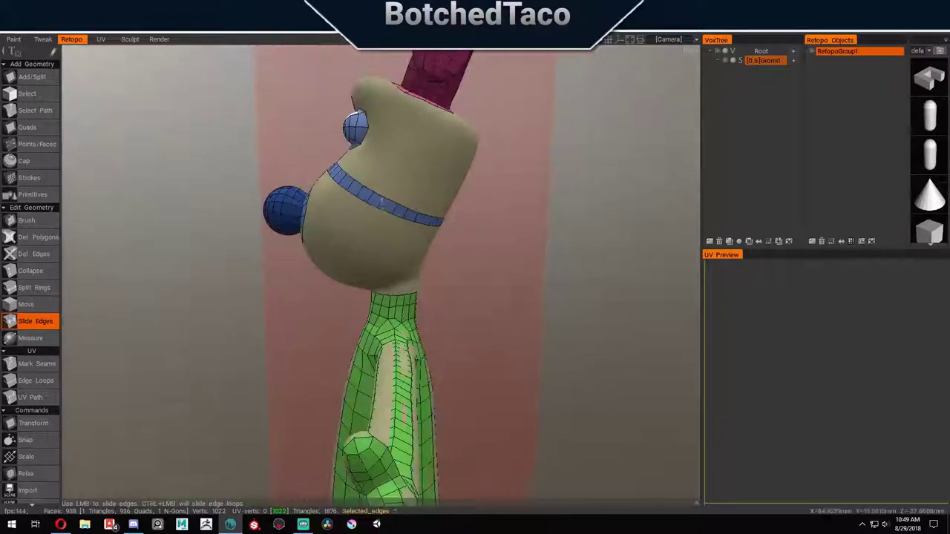
# Step: Place guide points above and below the band at the side of the head, and slide its cross edges into even quads
pyautogui.click(35, 144)
pyautogui.click(34, 320)
pyautogui.moveTo(213, 297); pyautogui.dragTo(399, 212)
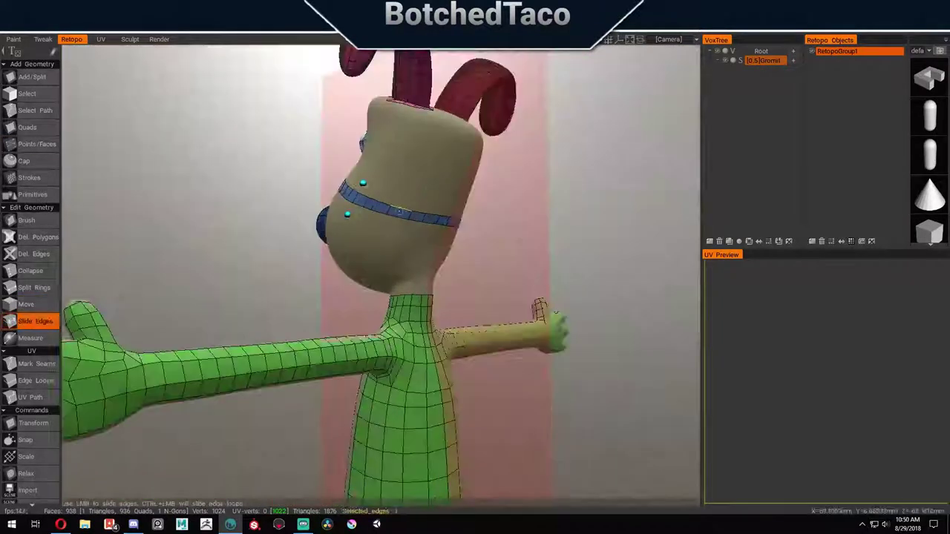
pyautogui.moveTo(190, 301); pyautogui.dragTo(306, 291)
pyautogui.moveTo(404, 215); pyautogui.dragTo(223, 297)
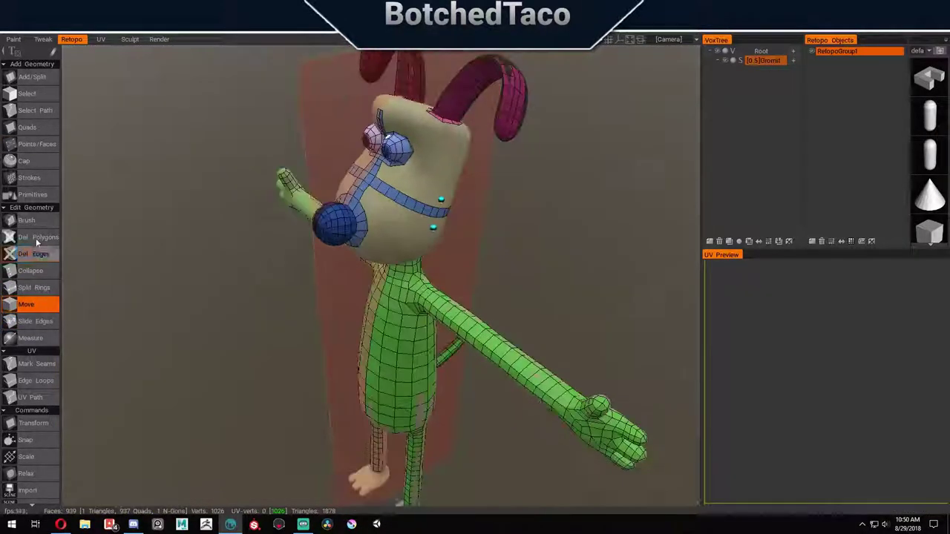
pyautogui.click(35, 320)
pyautogui.scroll(3, 392, 159)
pyautogui.moveTo(475, 327); pyautogui.dragTo(371, 297)
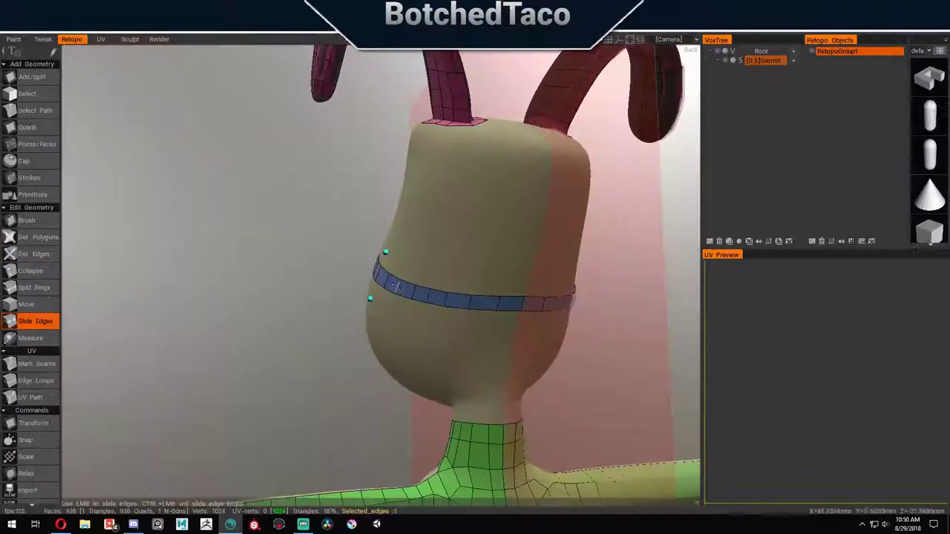
pyautogui.moveTo(473, 309); pyautogui.dragTo(356, 297)
# Step: Widen the head band with rows of quads above and below it, and move its vertices at the back of the head
pyautogui.click(35, 144)
pyautogui.click(217, 242)
pyautogui.click(216, 257)
pyautogui.click(286, 247)
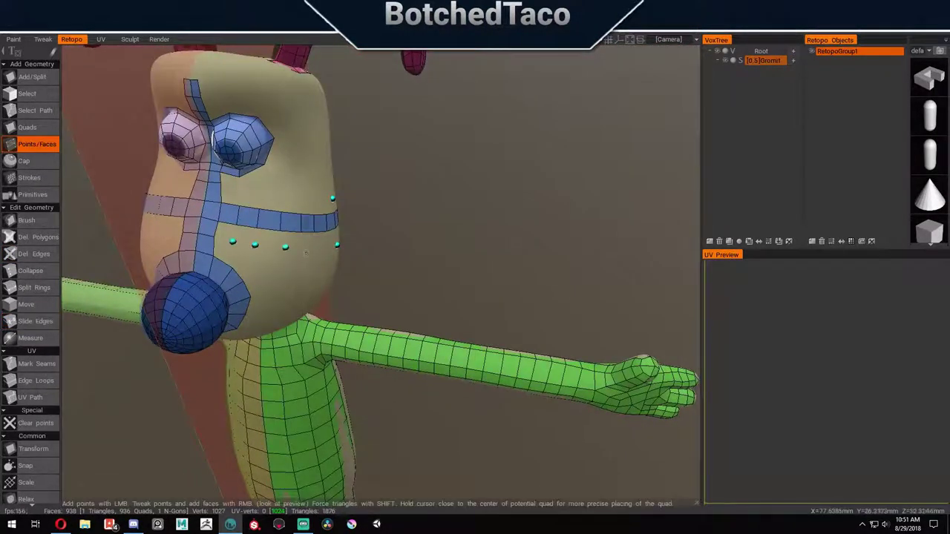
pyautogui.moveTo(461, 334); pyautogui.dragTo(416, 371)
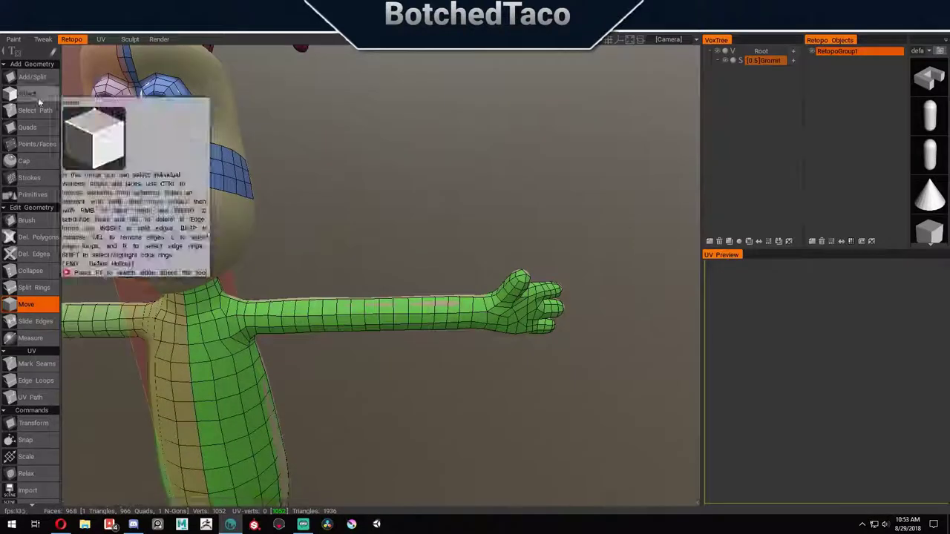
pyautogui.click(37, 144)
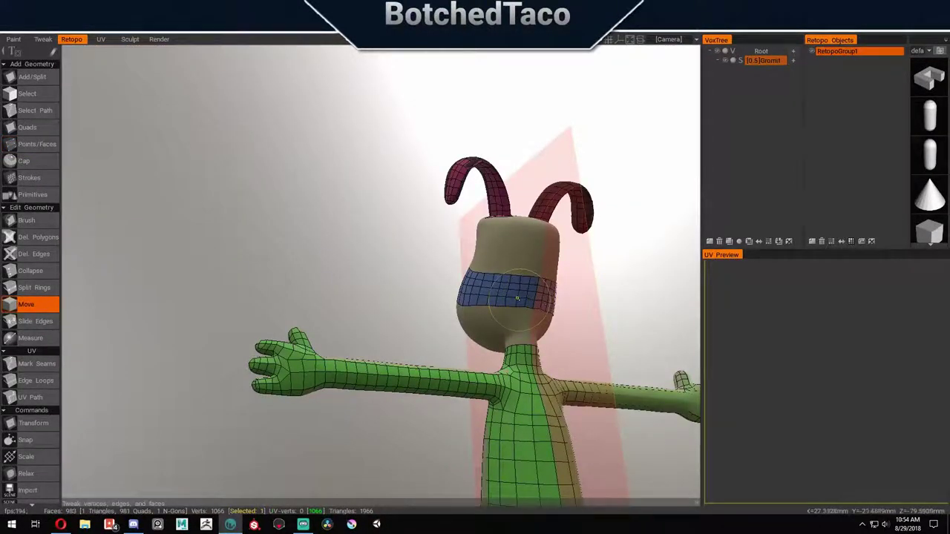
pyautogui.moveTo(517, 298); pyautogui.dragTo(488, 242)
pyautogui.click(37, 144)
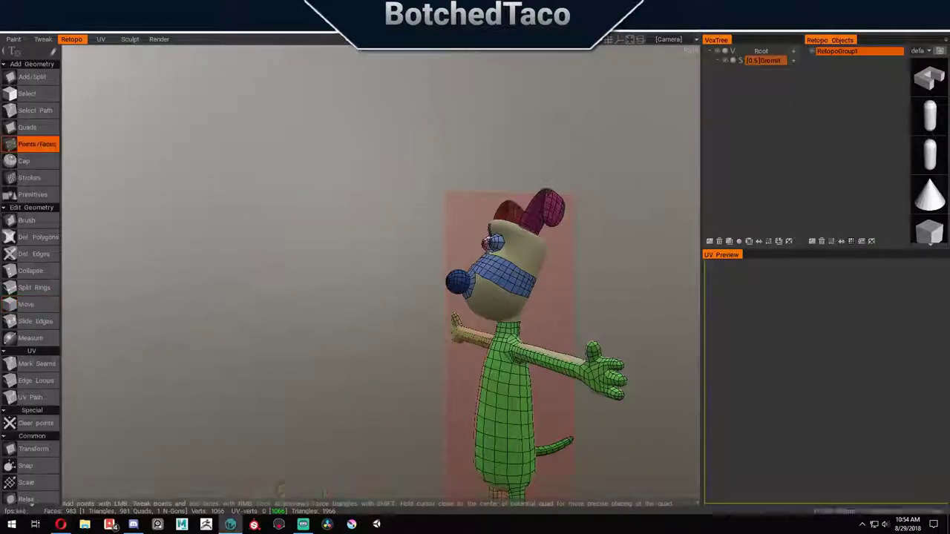
# Step: Add quads to the head band at the back of the head and move its vertices into even rows
pyautogui.scroll(5, 334, 282)
pyautogui.click(261, 174)
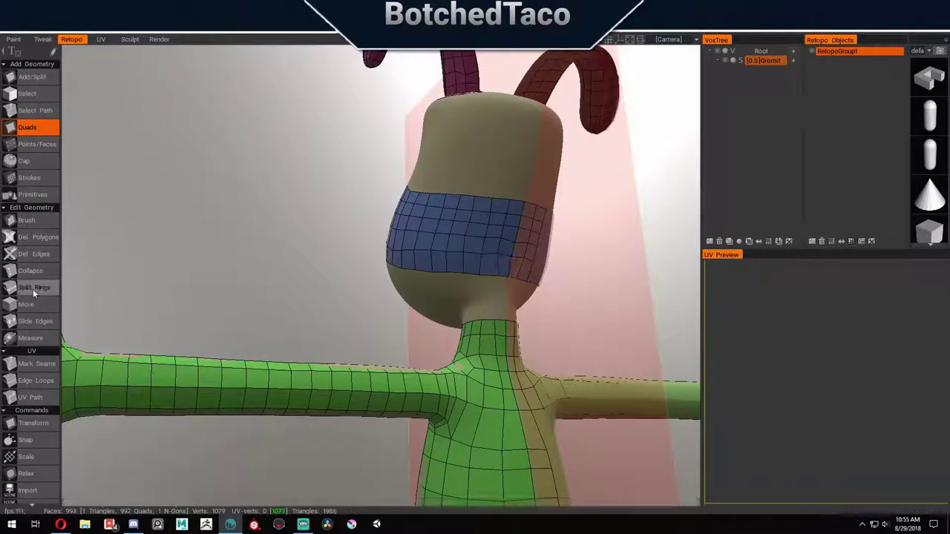
pyautogui.click(29, 304)
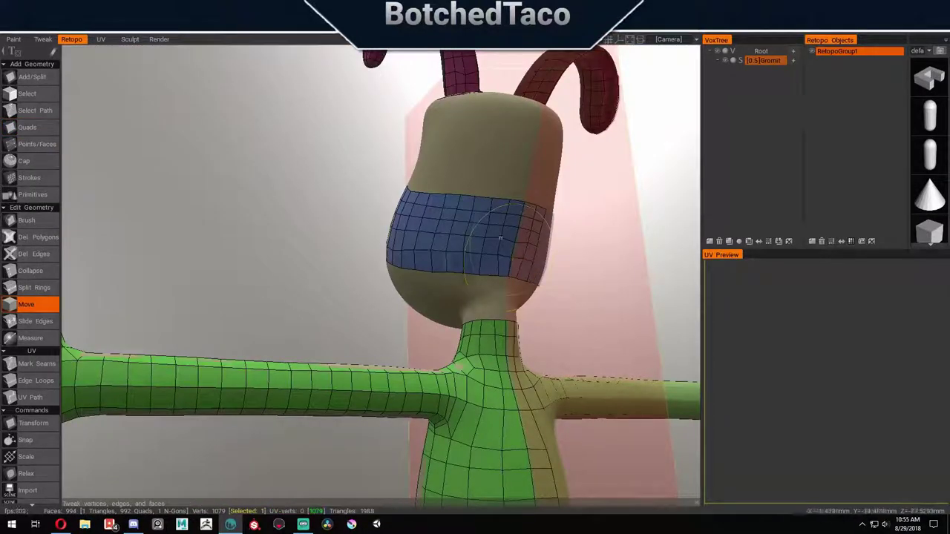
pyautogui.moveTo(486, 238); pyautogui.dragTo(394, 244, button='middle')
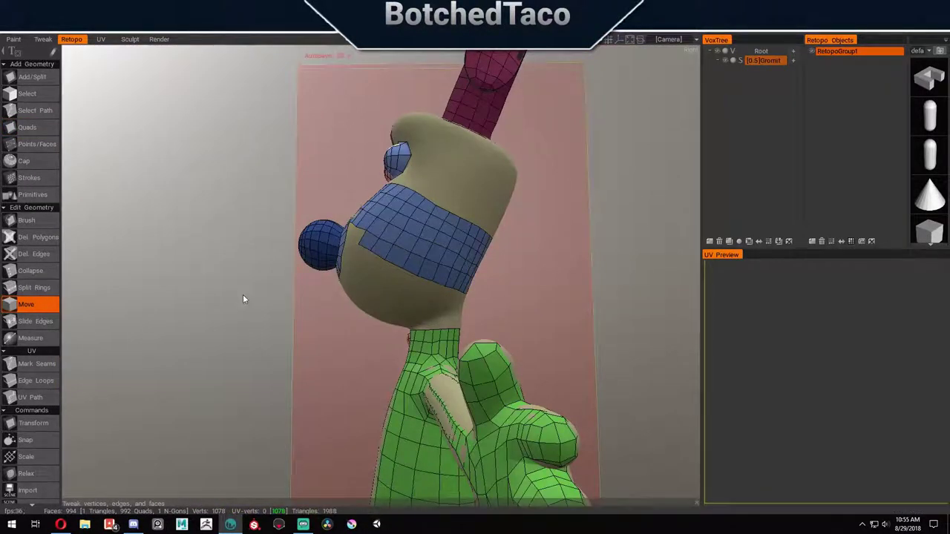
pyautogui.moveTo(243, 299); pyautogui.dragTo(520, 296, button='middle')
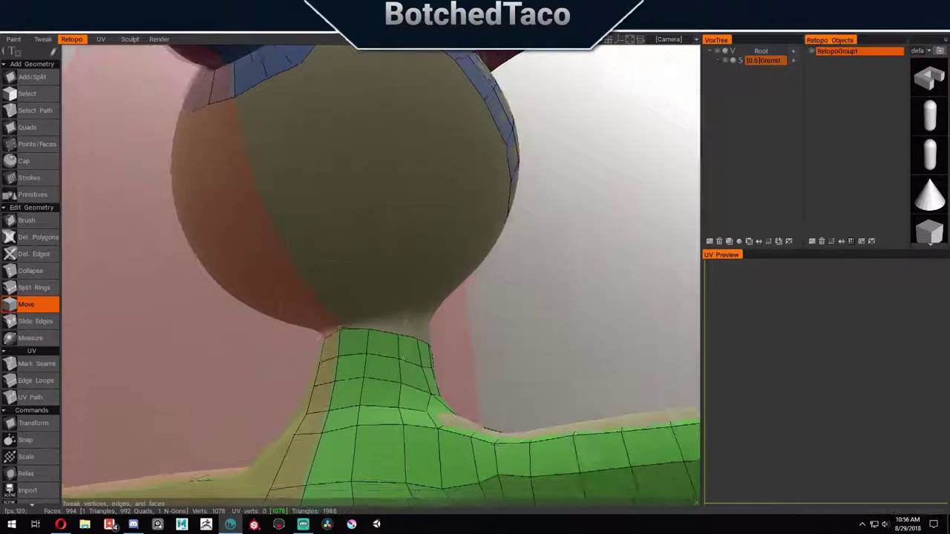
# Step: Extend the neck mesh with rings of quads onto the base of the head, and slide its edge loops into place
pyautogui.hotkey('ctrl', 'z')
pyautogui.moveTo(373, 295); pyautogui.dragTo(328, 345, button='middle')
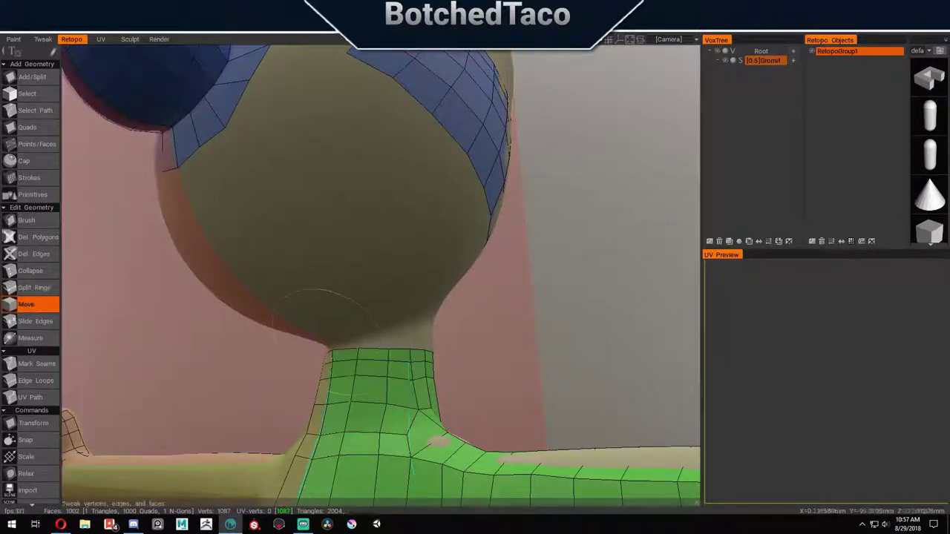
pyautogui.moveTo(377, 320); pyautogui.dragTo(543, 334, button='middle')
pyautogui.press('e')
pyautogui.scroll(5, 293, 268)
pyautogui.click(294, 268)
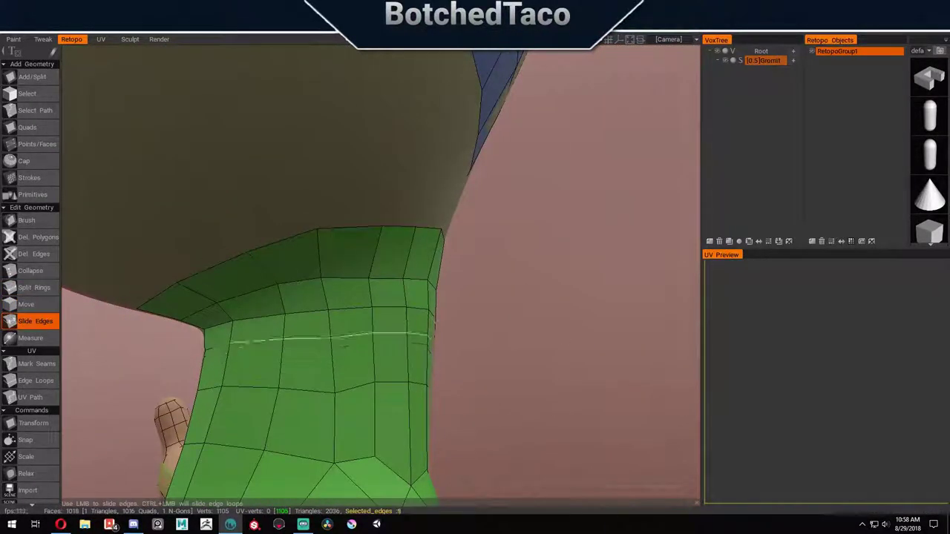
pyautogui.moveTo(293, 268); pyautogui.dragTo(153, 310, button='middle')
pyautogui.moveTo(311, 326); pyautogui.dragTo(445, 293, button='middle')
# Step: Join the head band to the neck with quads at the back, and add a row along the lower side of the head
pyautogui.click(36, 143)
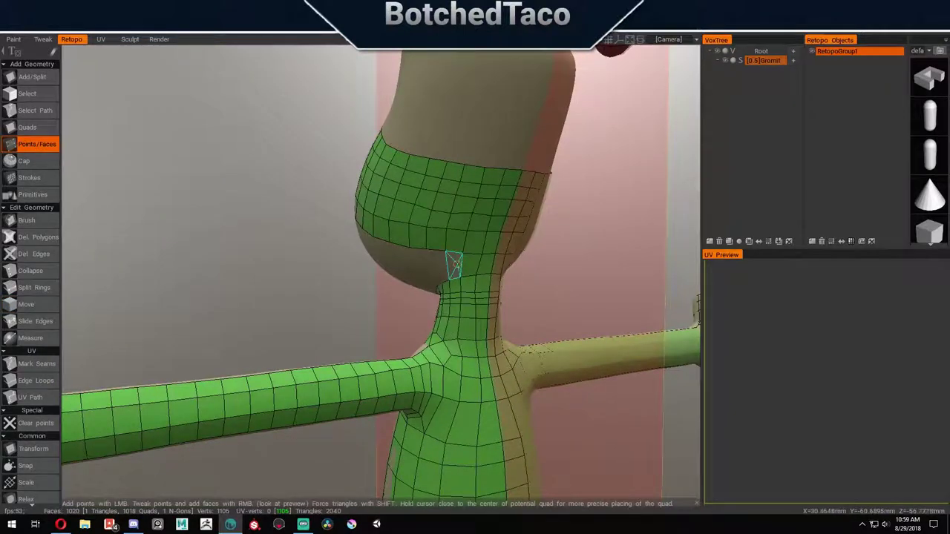
pyautogui.moveTo(430, 276); pyautogui.dragTo(452, 273, button='middle')
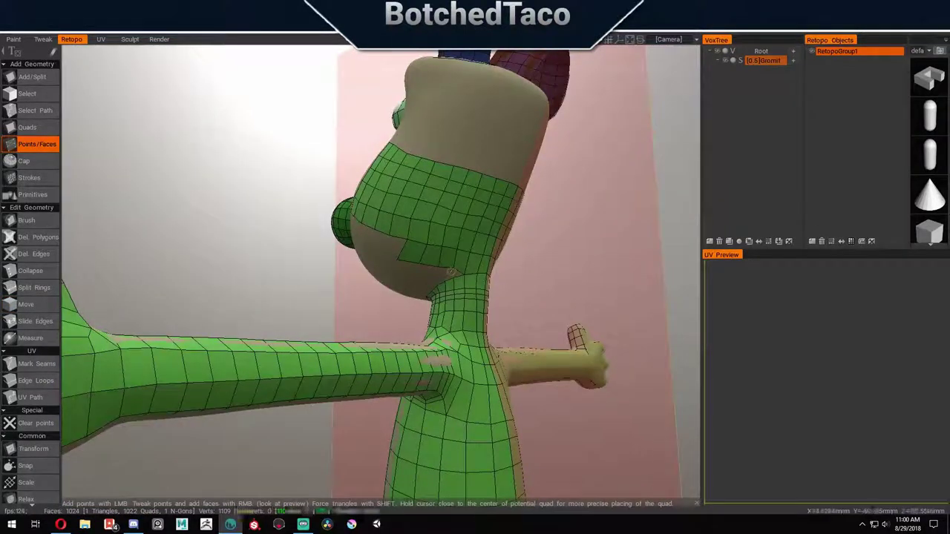
pyautogui.scroll(5, 452, 267)
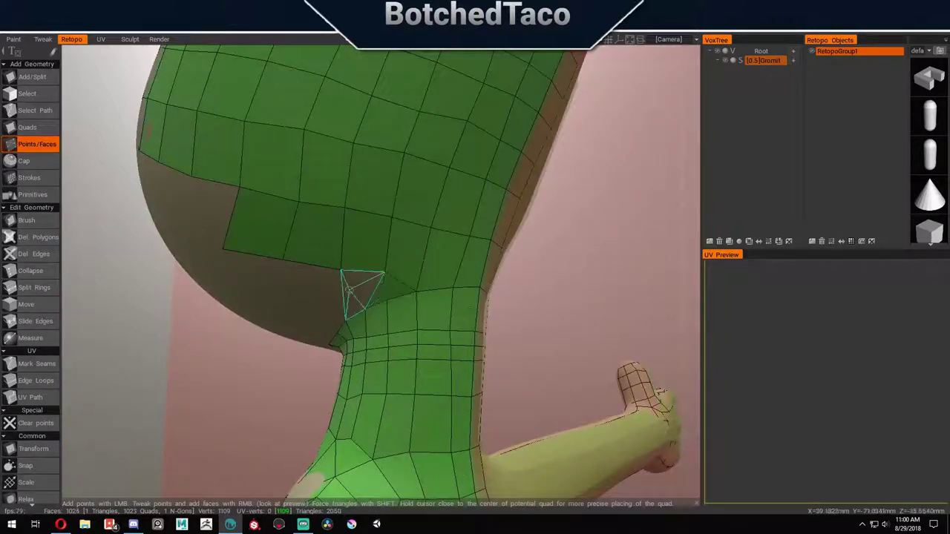
pyautogui.scroll(-5, 346, 288)
pyautogui.click(26, 304)
pyautogui.moveTo(297, 356); pyautogui.dragTo(349, 371, button='middle')
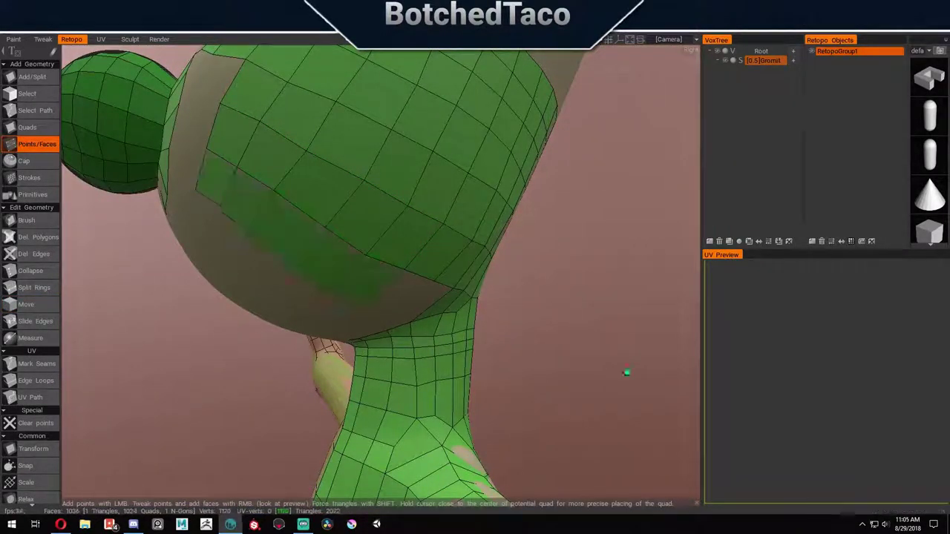
# Step: Place guide points down the chin and below the nose, and fill the underside and front of the muzzle with quads
pyautogui.moveTo(626, 373); pyautogui.dragTo(404, 302, button='middle')
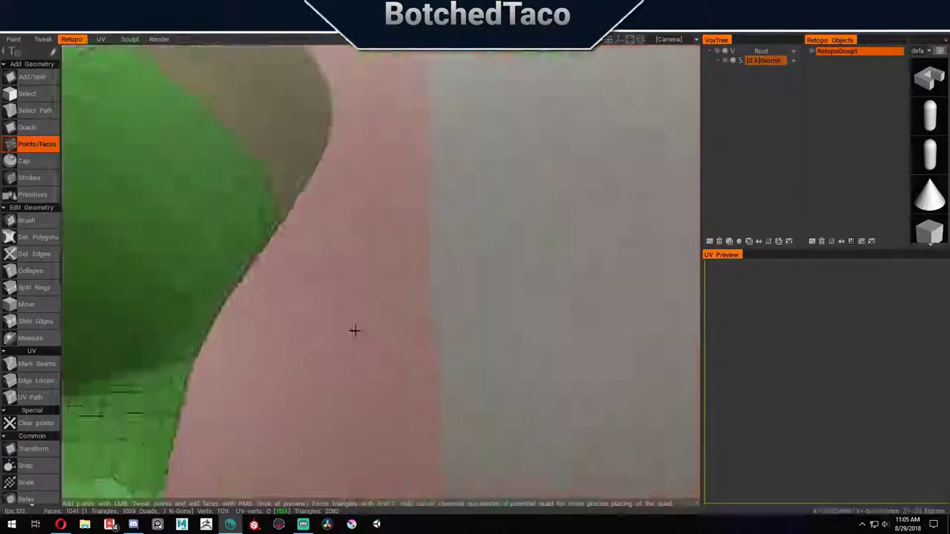
pyautogui.moveTo(354, 329); pyautogui.dragTo(430, 328, button='middle')
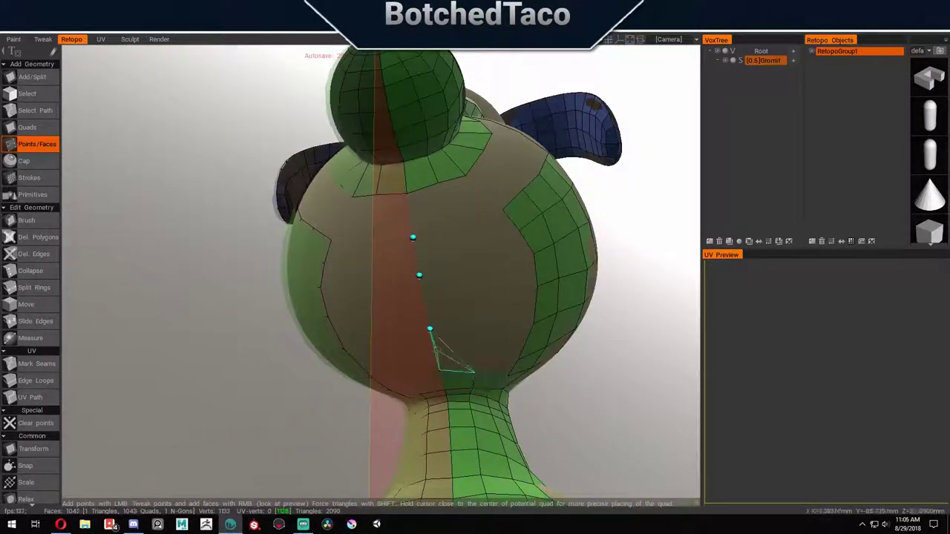
pyautogui.moveTo(412, 238); pyautogui.dragTo(439, 275, button='middle')
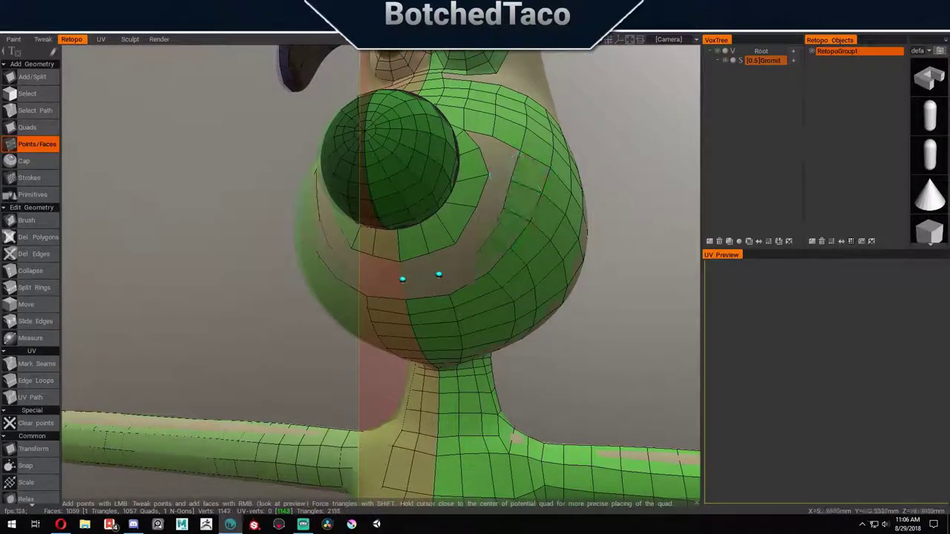
pyautogui.moveTo(487, 179); pyautogui.dragTo(341, 228, button='middle')
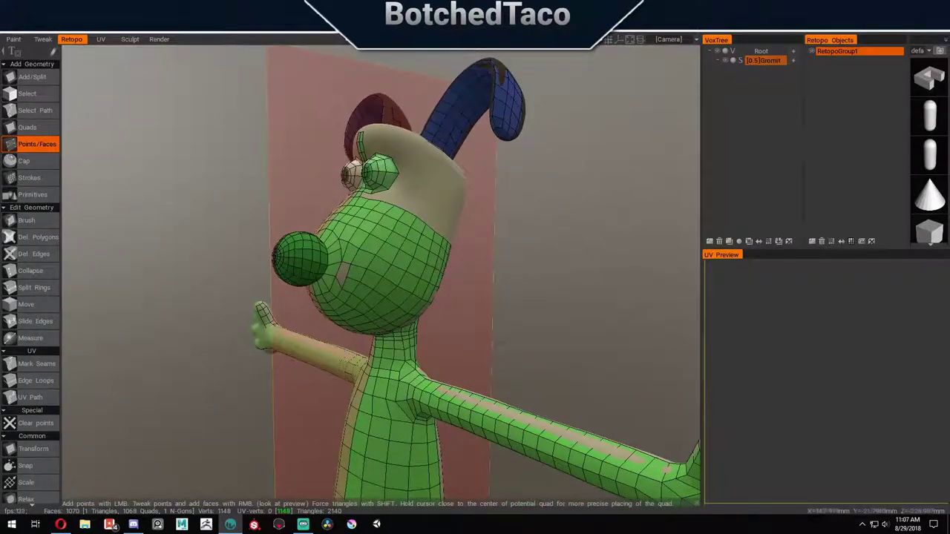
# Step: Thin out the muzzle's edge loops, and slide edges and move vertices to even the remaining quads
pyautogui.click(35, 320)
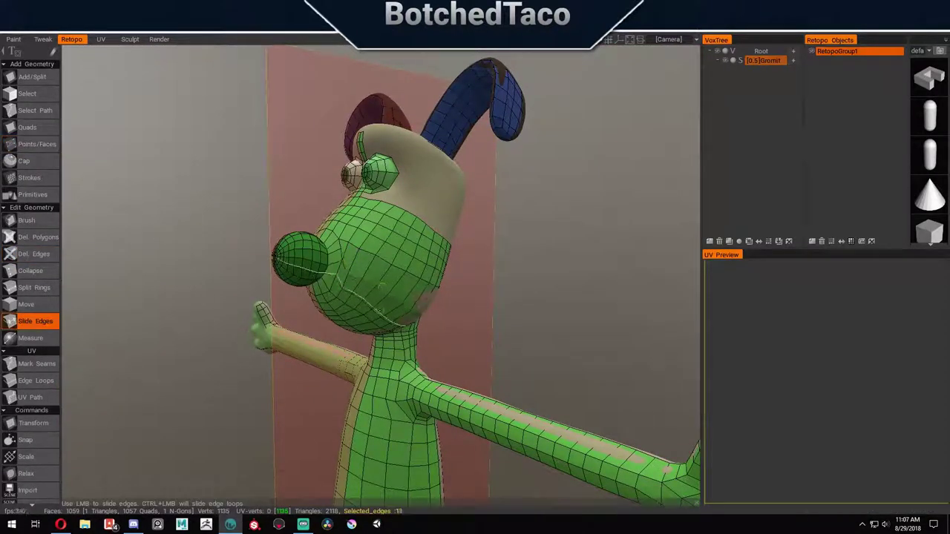
pyautogui.click(26, 304)
pyautogui.moveTo(215, 323); pyautogui.dragTo(260, 319, button='middle')
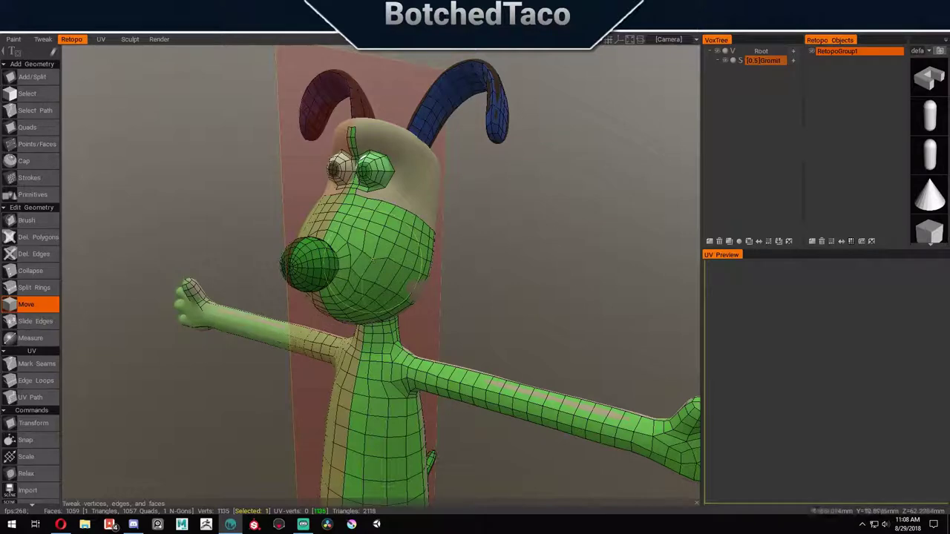
pyautogui.press('e')
pyautogui.moveTo(513, 284); pyautogui.dragTo(346, 302, button='middle')
# Step: Place guide points across the brow and build quads on the forehead, around the ear base and up the back of the head
pyautogui.press('p')
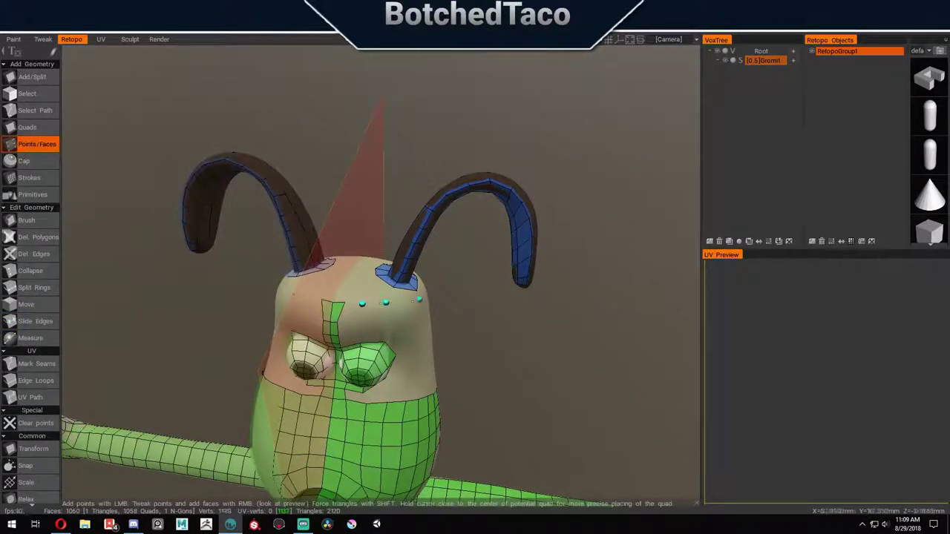
pyautogui.moveTo(346, 302); pyautogui.dragTo(534, 334, button='middle')
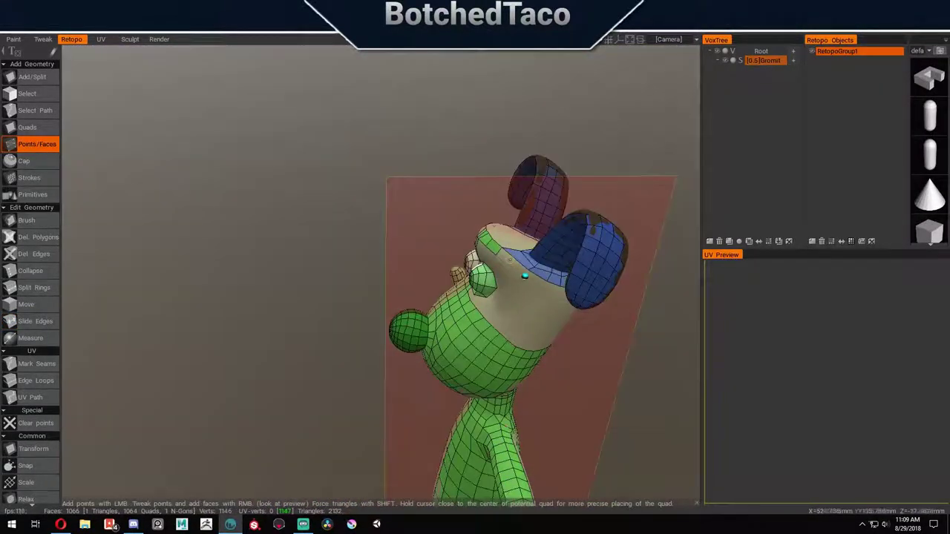
pyautogui.moveTo(476, 282); pyautogui.dragTo(492, 257, button='middle')
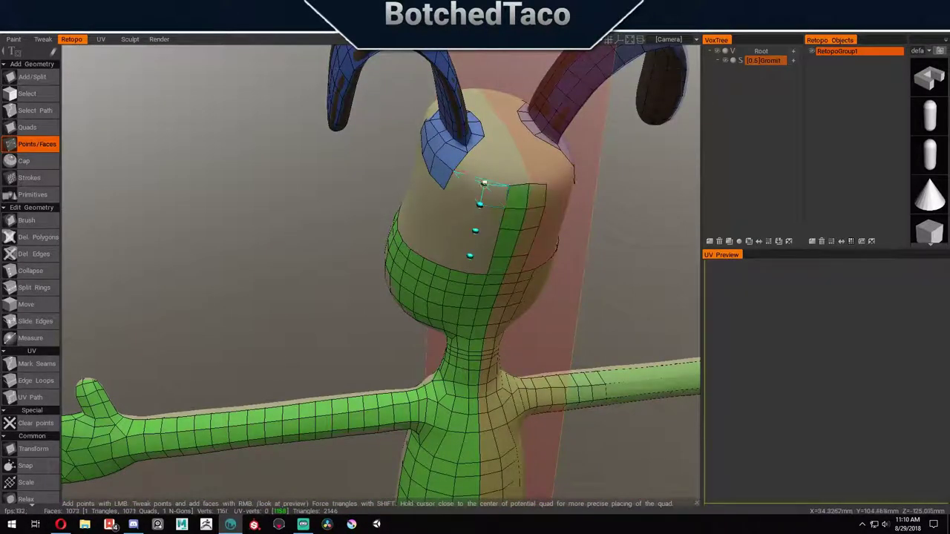
# Step: Fill the back of the head with quads and connect them to the ear base
pyautogui.rightClick(453, 159)
pyautogui.moveTo(453, 159); pyautogui.dragTo(385, 263, button='middle')
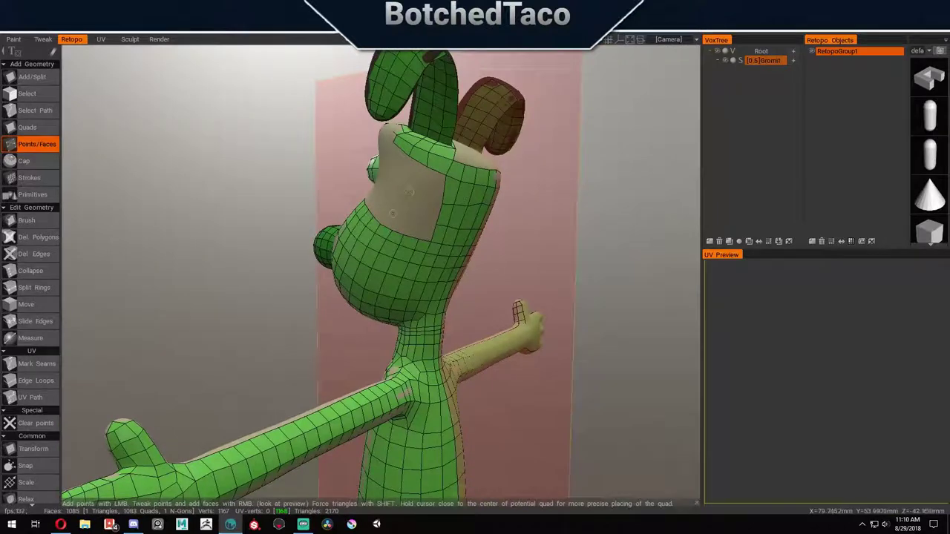
pyautogui.moveTo(201, 265); pyautogui.dragTo(435, 208, button='middle')
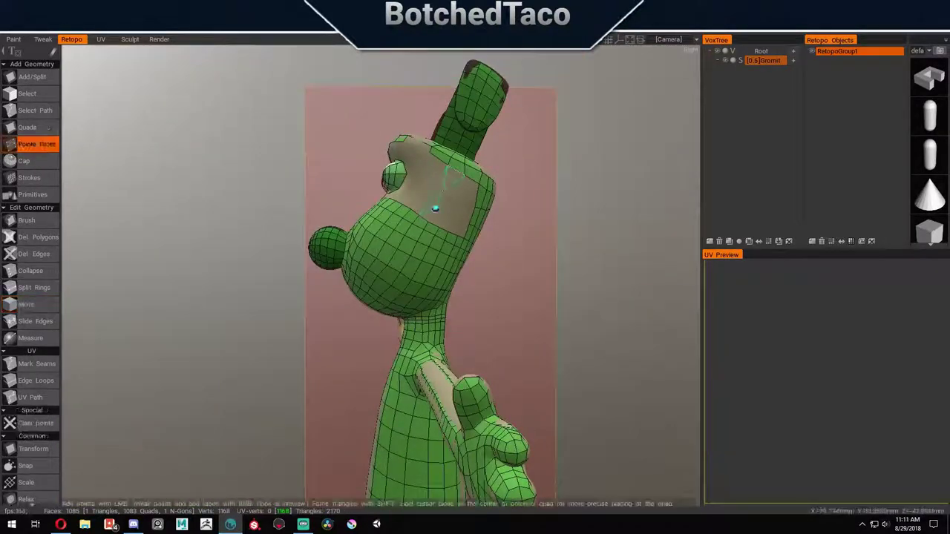
# Step: Build a strip of quads down the side of the head from the ear base to the muzzle, and move its vertices
pyautogui.moveTo(357, 282); pyautogui.dragTo(368, 201, button='middle')
pyautogui.press('m')
pyautogui.moveTo(503, 259); pyautogui.dragTo(362, 254, button='middle')
pyautogui.moveTo(323, 211); pyautogui.dragTo(371, 193, button='middle')
pyautogui.moveTo(475, 223); pyautogui.dragTo(111, 297, button='middle')
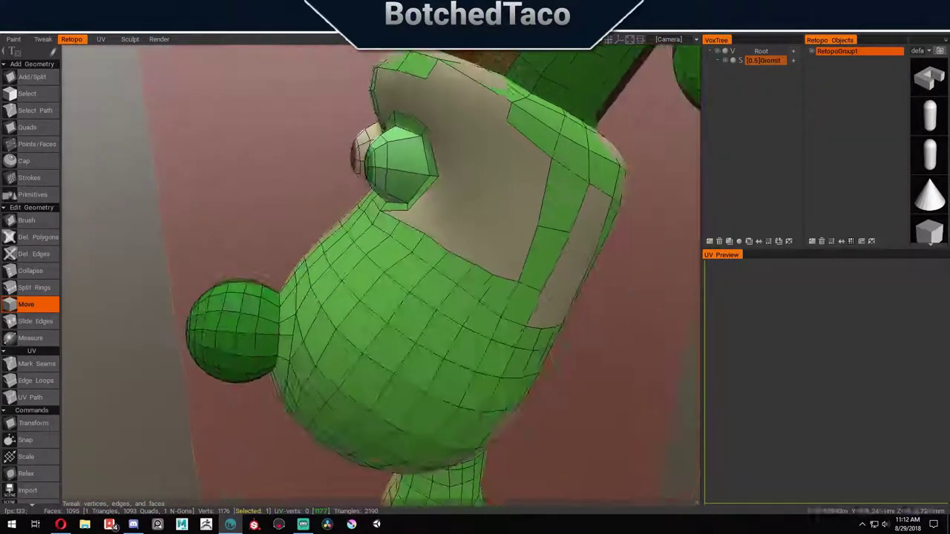
# Step: Add quads beside the side strip and above the cheek behind the eye, and move their vertices to even the flow
pyautogui.click(36, 144)
pyautogui.moveTo(371, 282); pyautogui.dragTo(398, 313, button='middle')
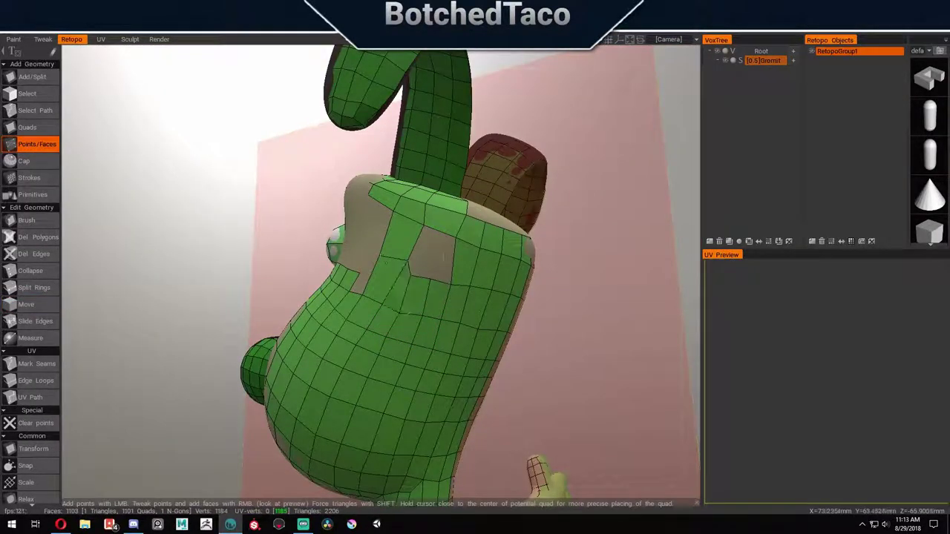
pyautogui.click(401, 286)
pyautogui.press('m')
pyautogui.moveTo(604, 293); pyautogui.dragTo(634, 349, button='middle')
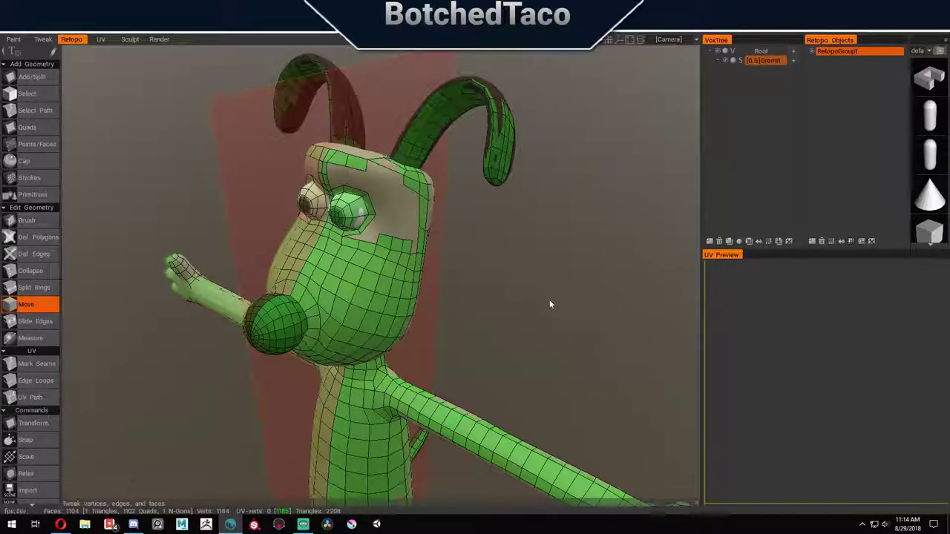
pyautogui.moveTo(577, 310); pyautogui.dragTo(289, 266, button='middle')
# Step: Fill quads into the gap below the ear between the side strip and the back of the head, adjusting their vertices
pyautogui.press('p')
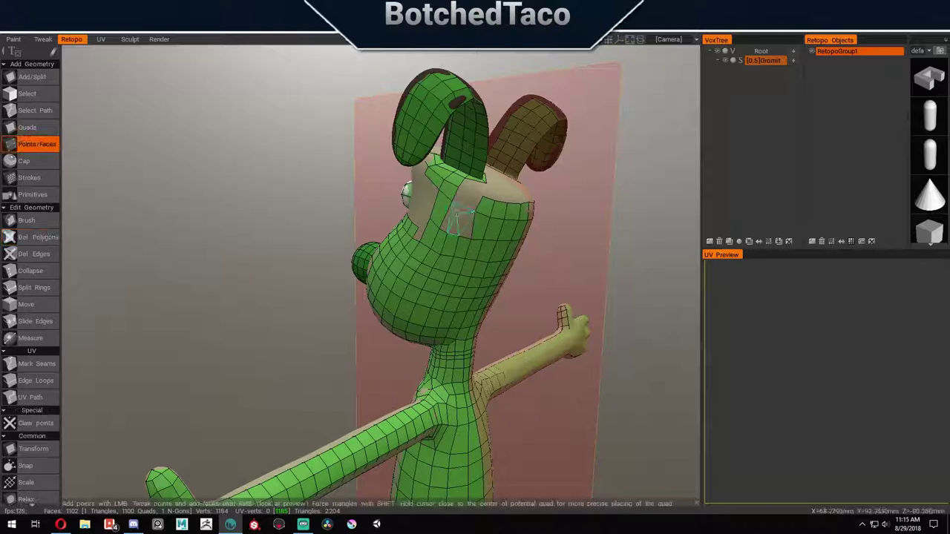
pyautogui.click(464, 200)
pyautogui.moveTo(371, 245); pyautogui.dragTo(421, 264)
pyautogui.press('m')
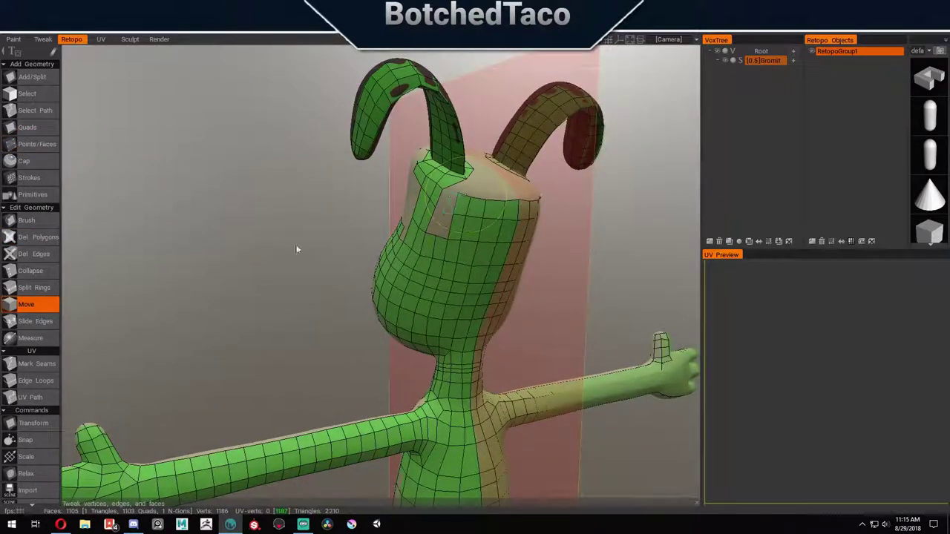
pyautogui.press('p')
pyautogui.moveTo(446, 201); pyautogui.dragTo(193, 238)
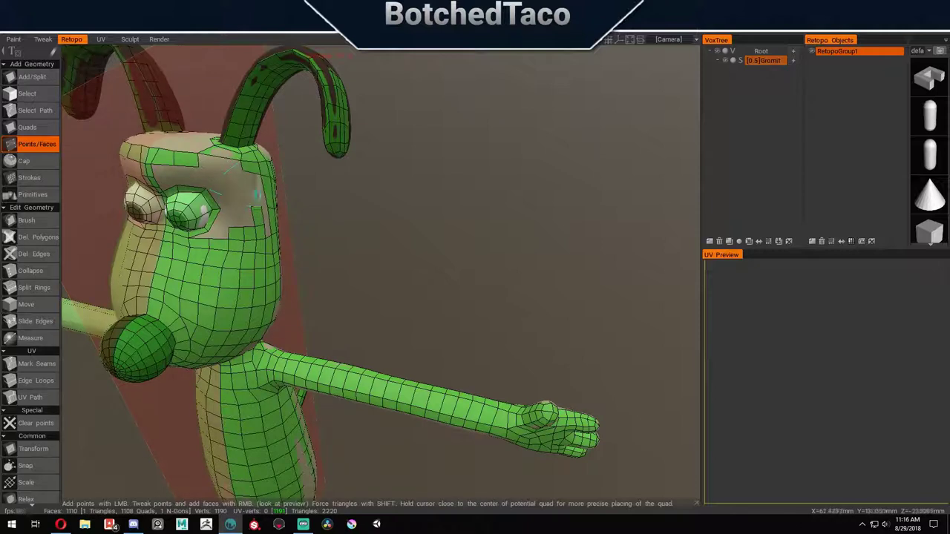
# Step: Delete surplus forehead edges and bridge the brow quads down to the ring around the eye
pyautogui.click(38, 304)
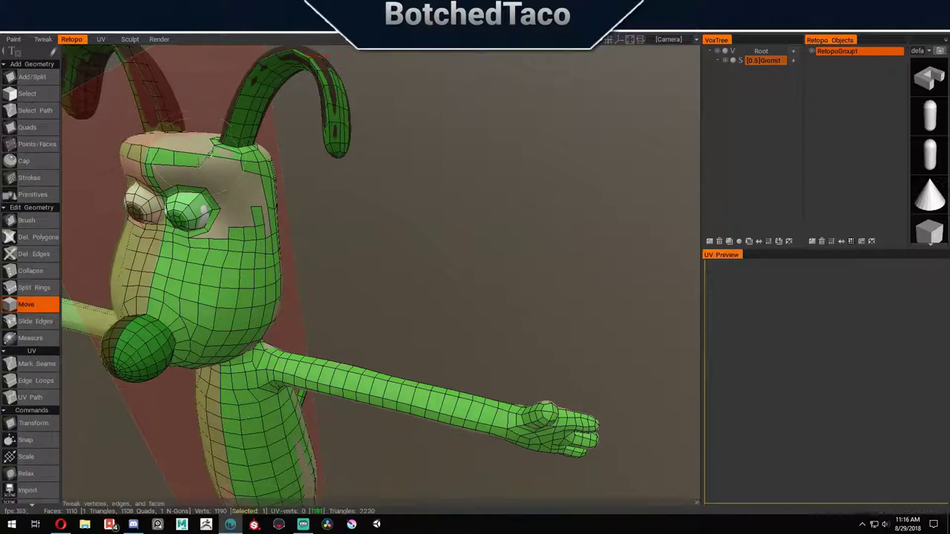
pyautogui.click(33, 254)
pyautogui.click(37, 144)
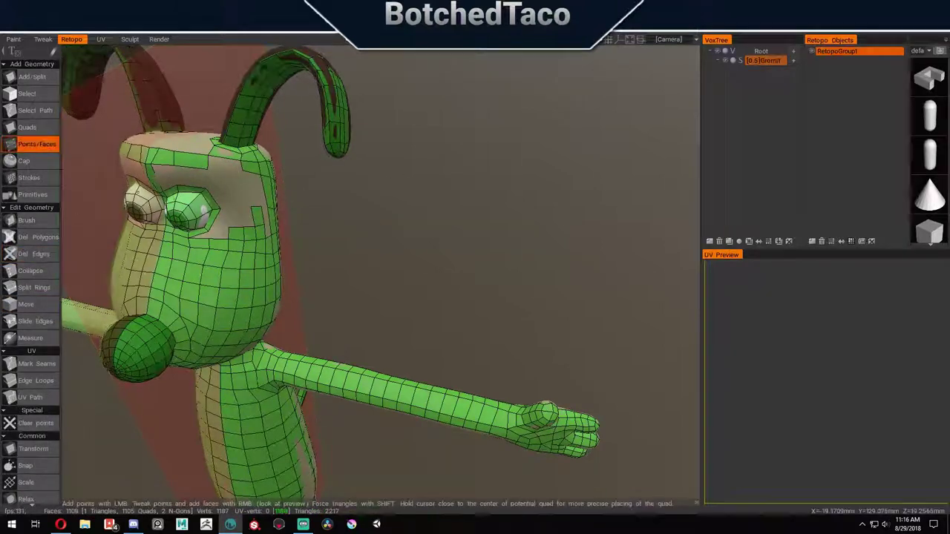
pyautogui.moveTo(312, 222); pyautogui.dragTo(389, 172)
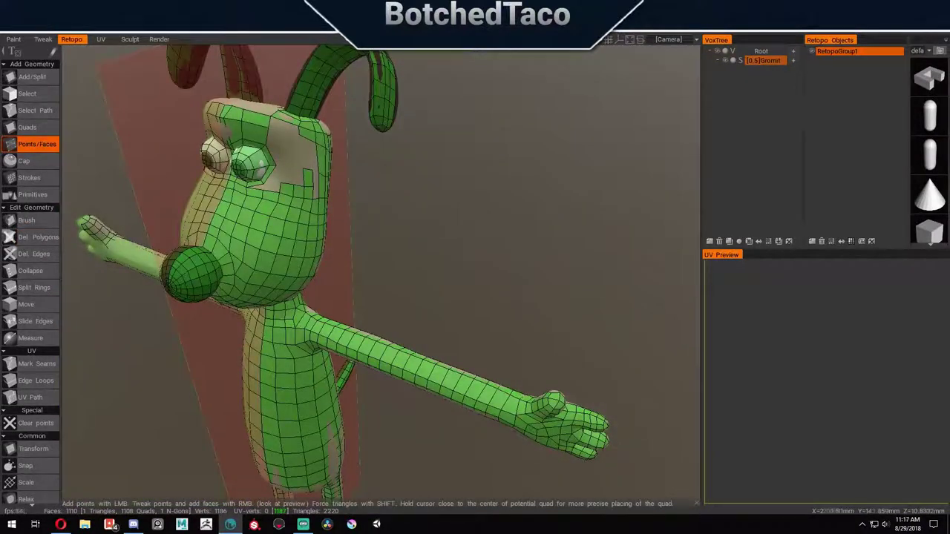
# Step: Remove excess edges at the side of the head, reposition the vertices and fill the gap in front of the back quads
pyautogui.press('d')
pyautogui.press('m')
pyautogui.moveTo(418, 206); pyautogui.dragTo(460, 260)
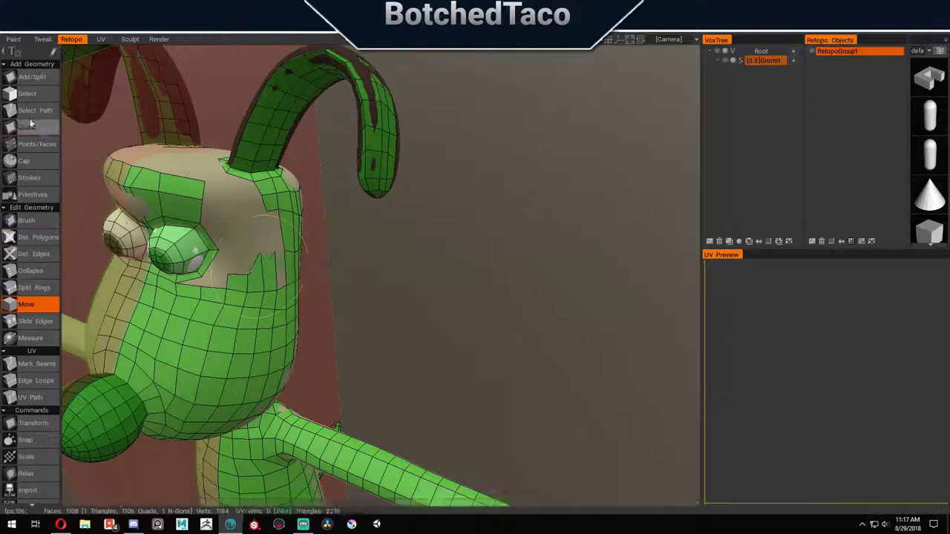
pyautogui.press('p')
pyautogui.scroll(-5, 380, 268)
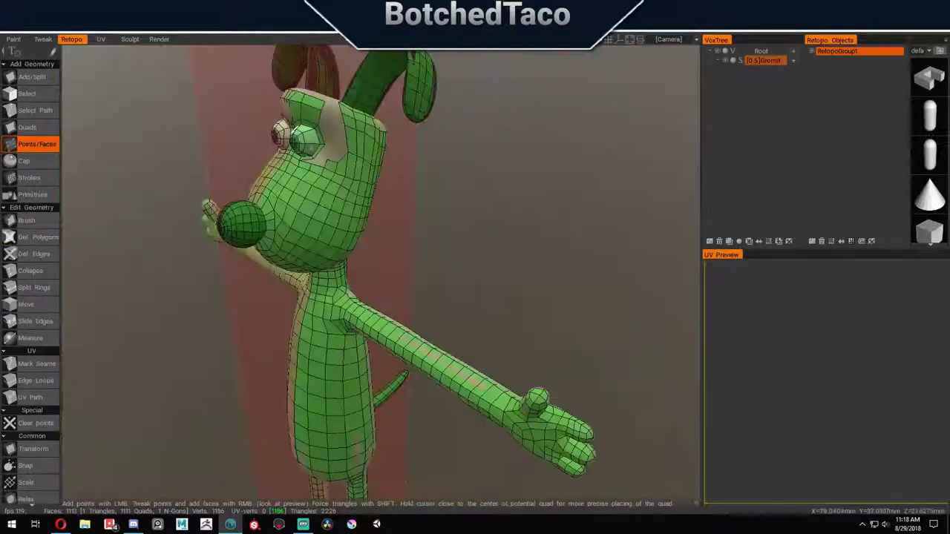
# Step: Fill the cheek between the eye ring and the side of the head with quads, and adjust vertices around the eye and brow
pyautogui.press('m')
pyautogui.scroll(5, 556, 228)
pyautogui.moveTo(556, 227); pyautogui.dragTo(388, 318)
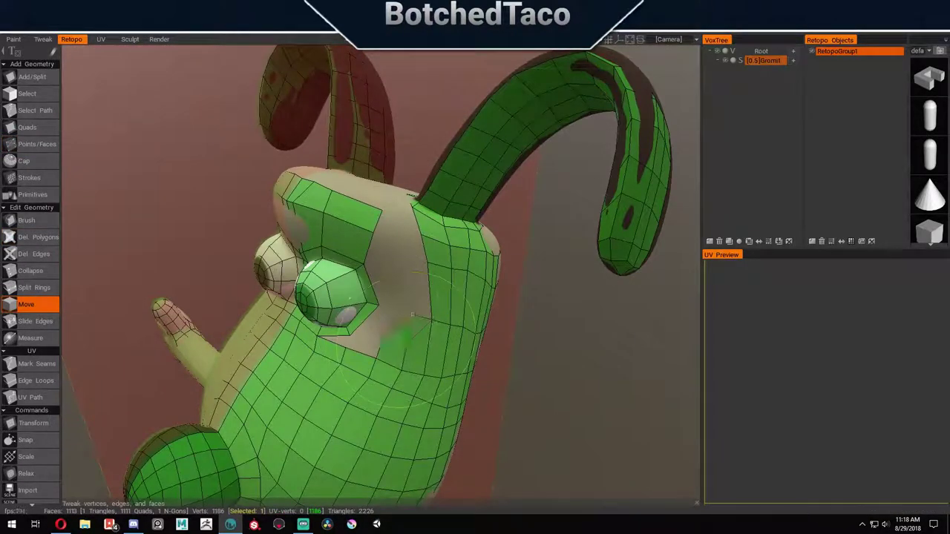
pyautogui.press('p')
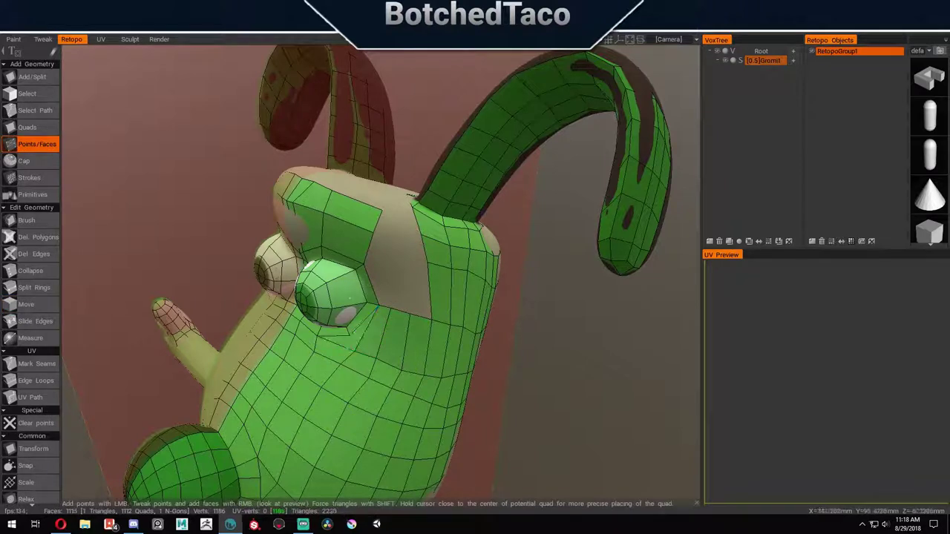
pyautogui.moveTo(411, 194); pyautogui.dragTo(516, 258)
pyautogui.press('m')
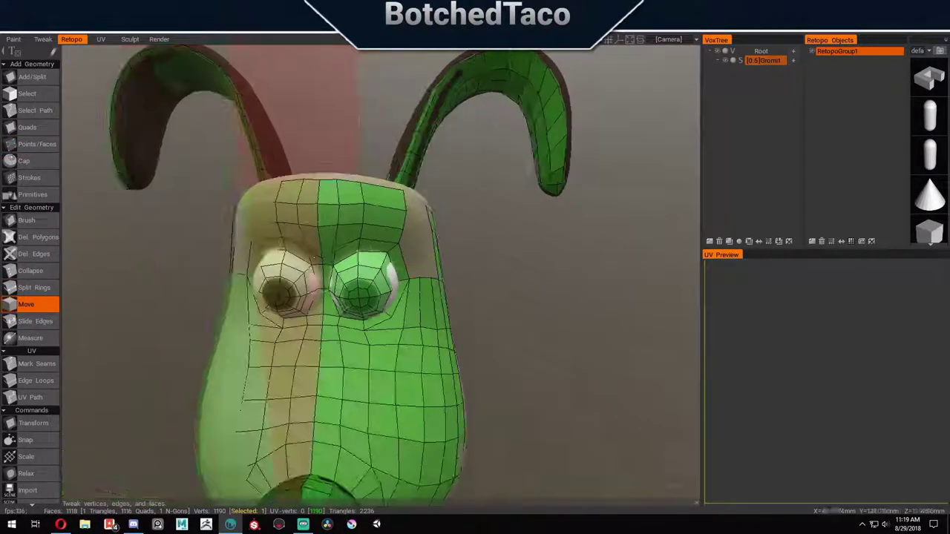
# Step: Extend quads forward from the side of the head and bridge them to the brow strip, adjusting the vertices
pyautogui.moveTo(406, 211); pyautogui.dragTo(570, 325)
pyautogui.click(27, 127)
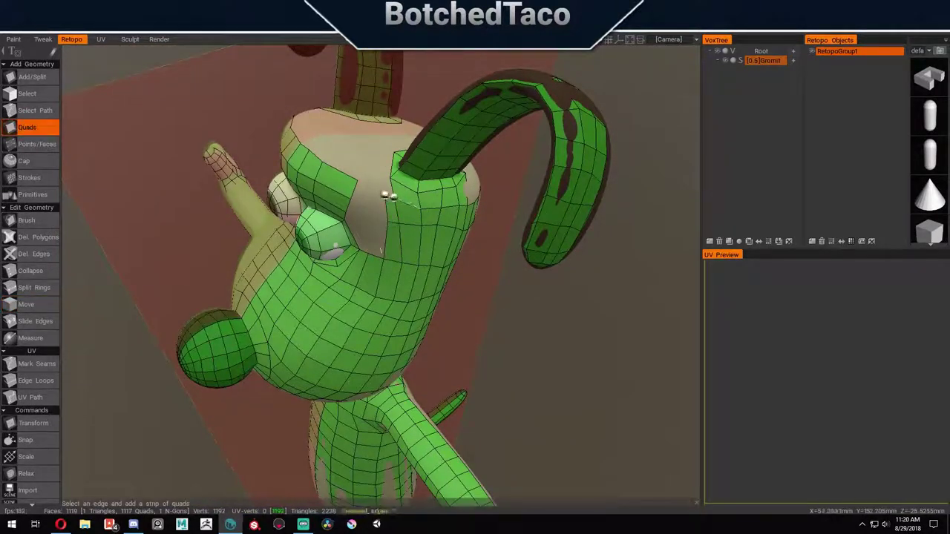
pyautogui.press('p')
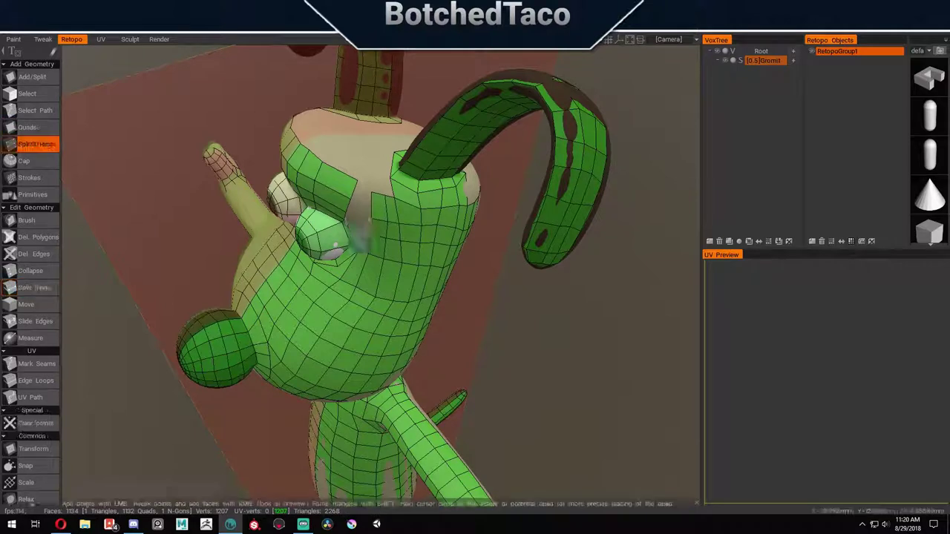
pyautogui.click(360, 243)
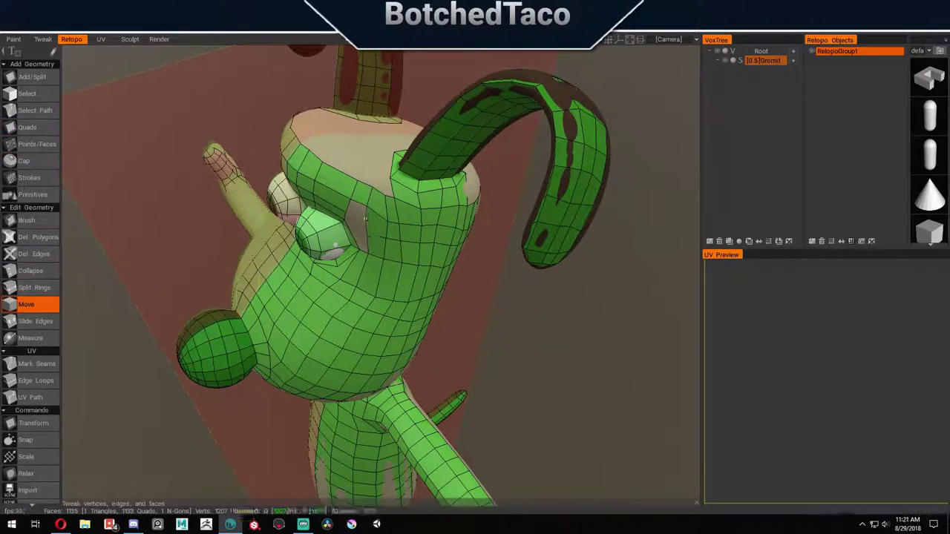
pyautogui.click(26, 304)
pyautogui.moveTo(445, 297); pyautogui.dragTo(37, 307)
# Step: Build quads across the top of the head between the ears, joining them to the back of the head, and slide the edges into place
pyautogui.press('p')
pyautogui.click(35, 321)
pyautogui.moveTo(149, 282); pyautogui.dragTo(380, 486)
pyautogui.press('p')
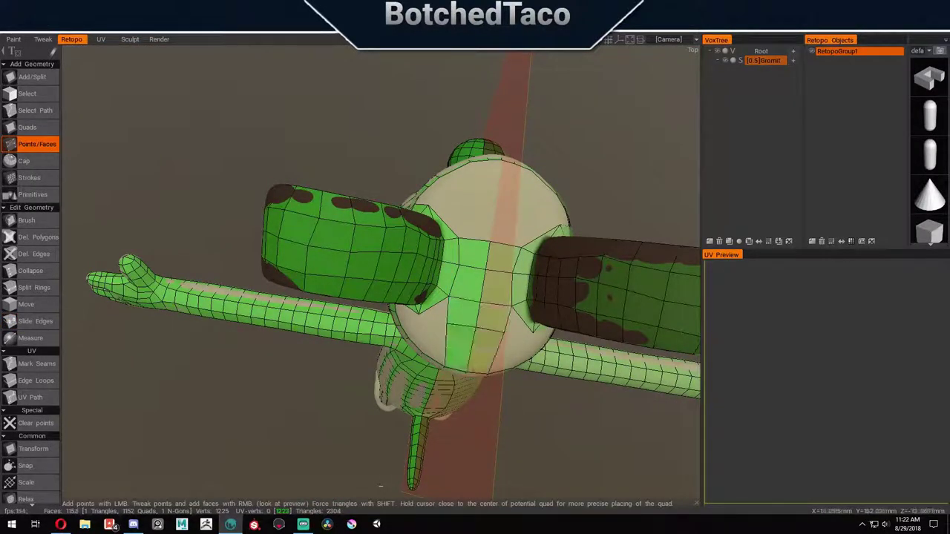
pyautogui.moveTo(380, 486); pyautogui.dragTo(341, 390)
pyautogui.press('s')
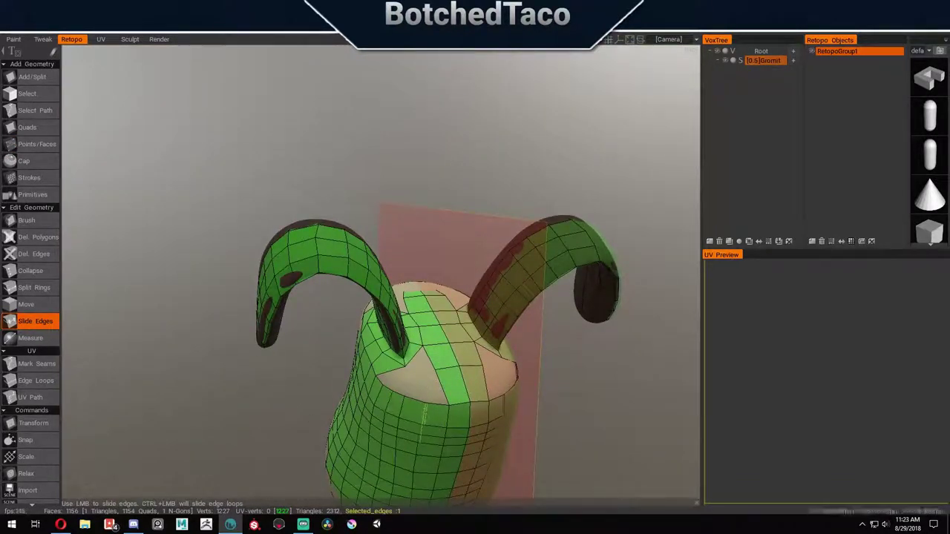
pyautogui.moveTo(342, 390); pyautogui.dragTo(445, 334)
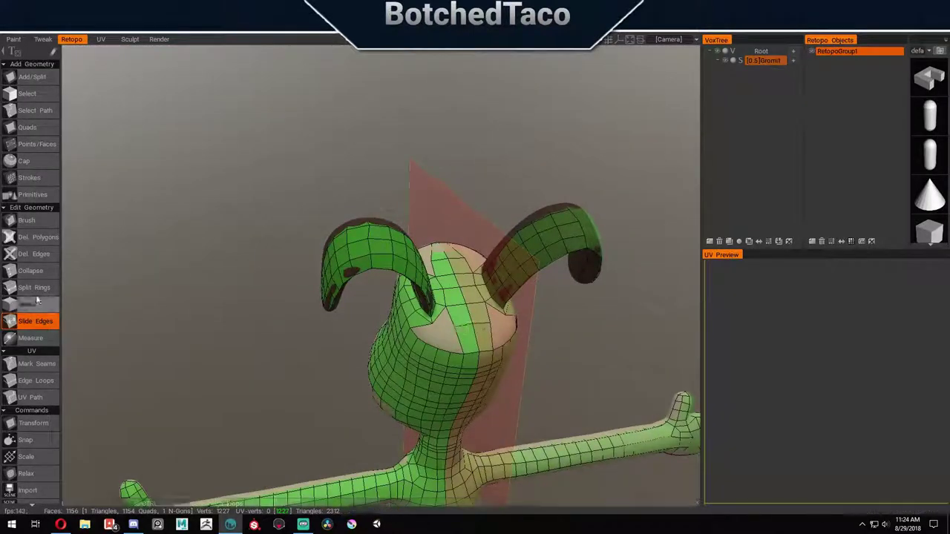
# Step: Add a row of quads along the crown's back edge, even out its vertices and close the opening behind the ear
pyautogui.click(34, 287)
pyautogui.click(37, 144)
pyautogui.scroll(5, 446, 278)
pyautogui.rightClick(408, 275)
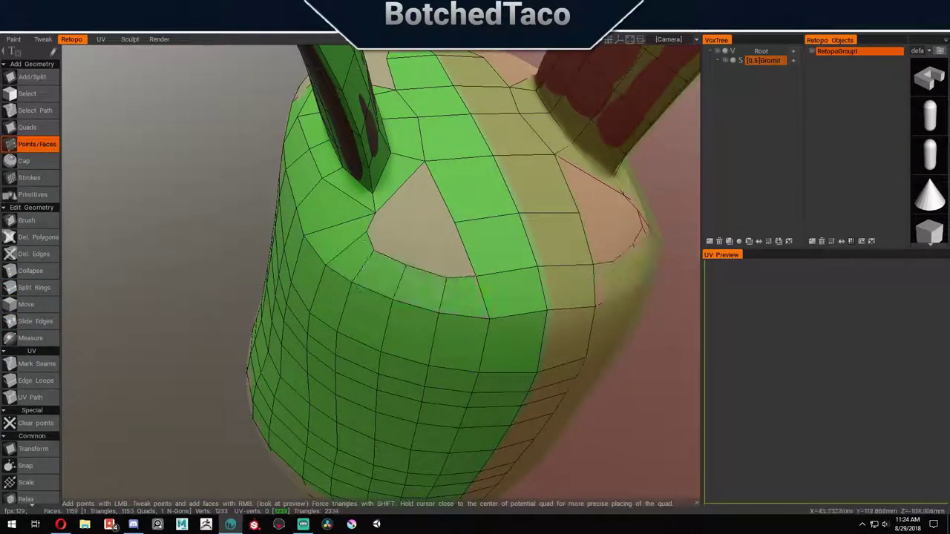
pyautogui.press('m')
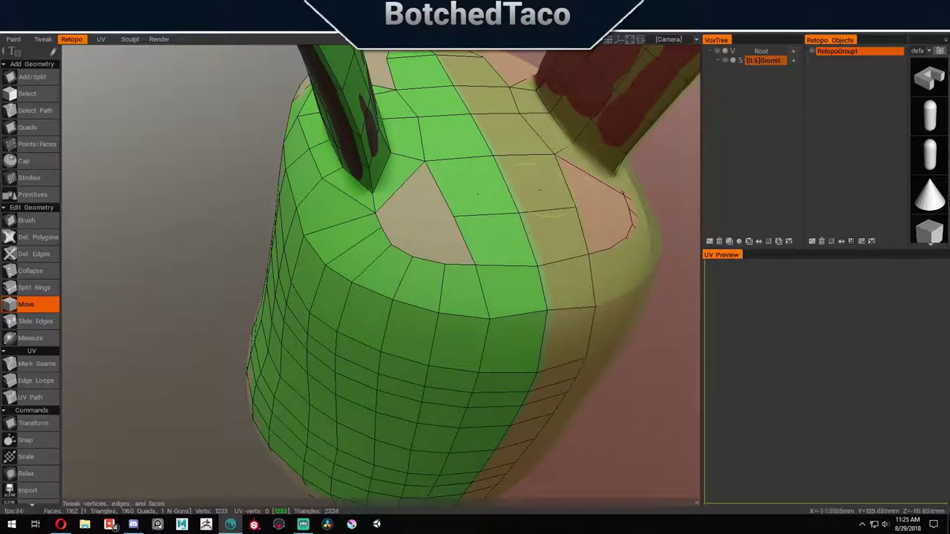
pyautogui.press('p')
# Step: Add a row of quads above the brow and fill the remaining forehead opening in front of the ear
pyautogui.press('e')
pyautogui.moveTo(510, 223); pyautogui.dragTo(319, 257, button='middle')
pyautogui.click(311, 242)
pyautogui.press('p')
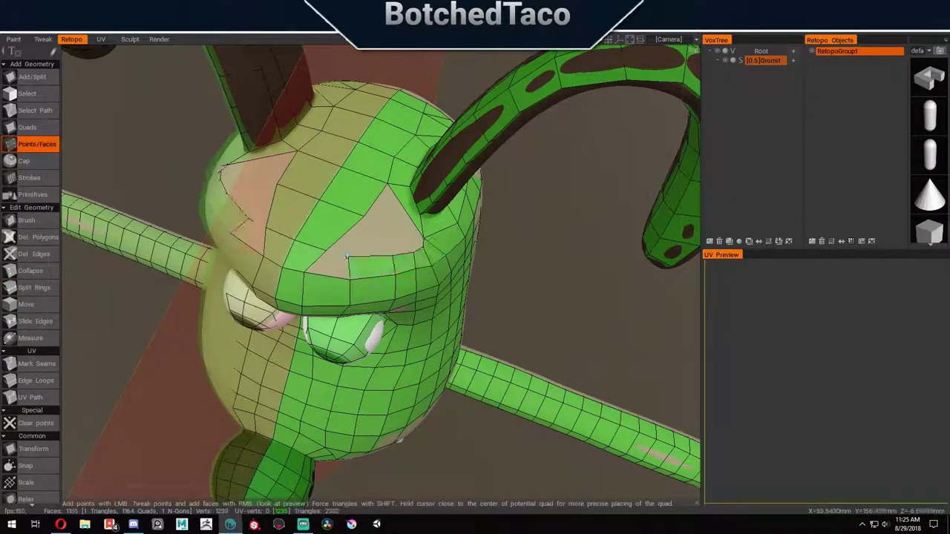
pyautogui.press('m')
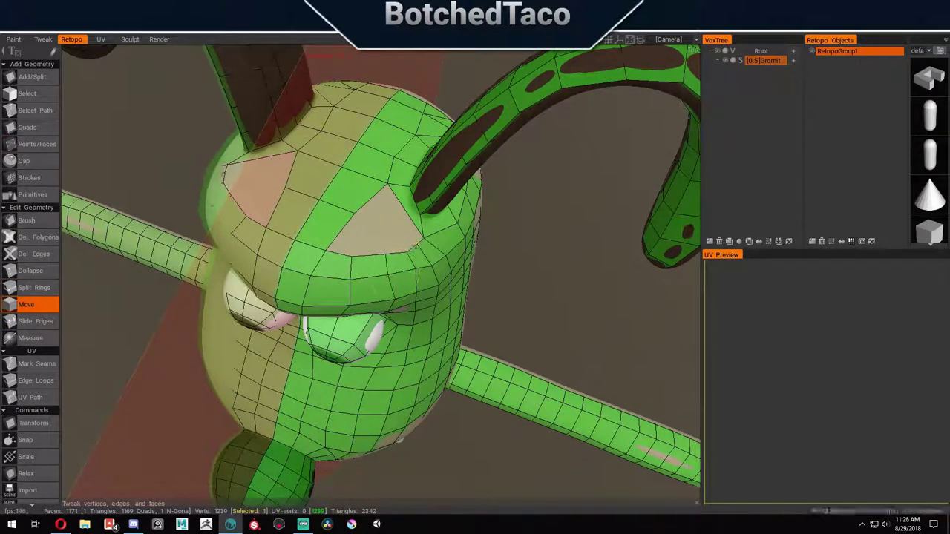
pyautogui.press('p')
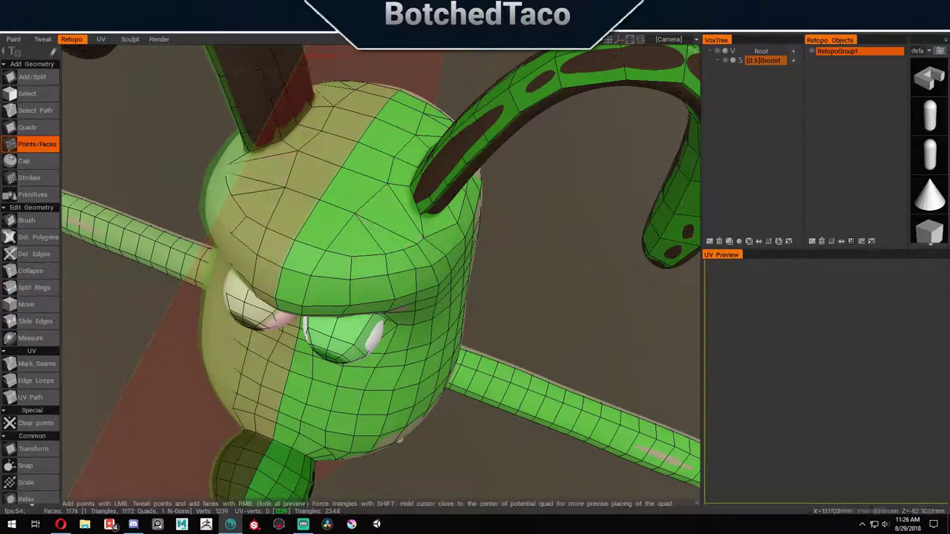
pyautogui.press('m')
# Step: Extend the lower leg mesh down onto the ankle with new quads
pyautogui.scroll(-5, 484, 419)
pyautogui.scroll(5, 580, 121)
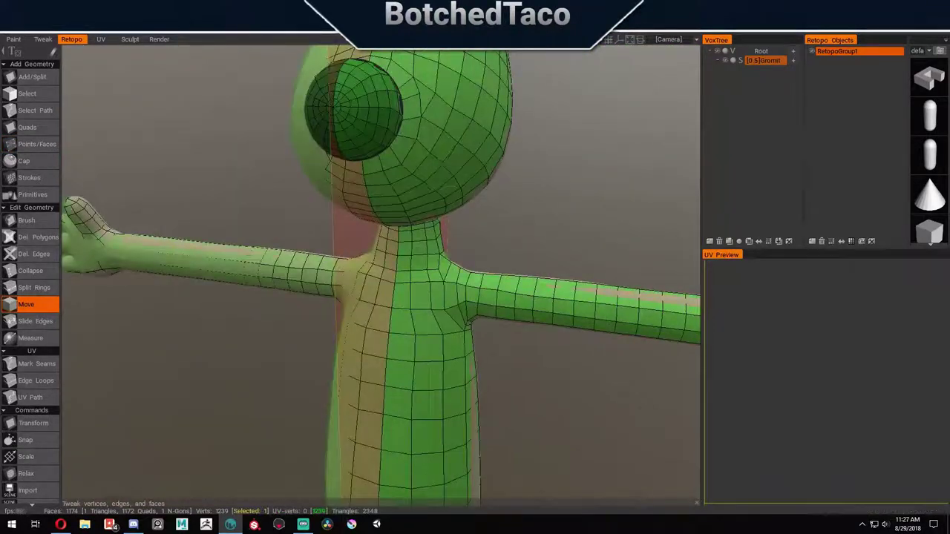
pyautogui.press('e')
pyautogui.moveTo(519, 245); pyautogui.dragTo(591, 305, button='middle')
pyautogui.press('m')
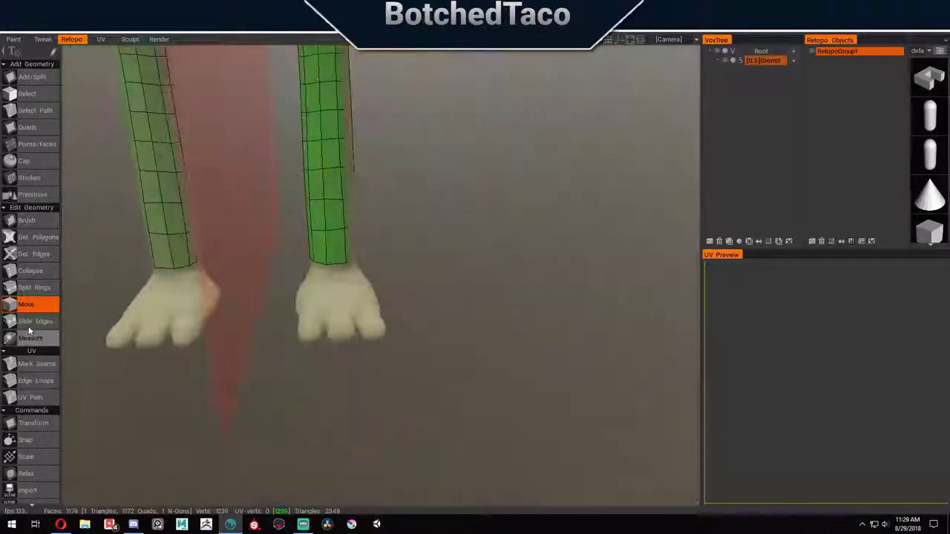
pyautogui.click(34, 320)
pyautogui.moveTo(312, 326)
pyautogui.mouseDown(button='middle')
pyautogui.moveTo(381, 329)
pyautogui.moveTo(475, 291)
pyautogui.moveTo(483, 361)
pyautogui.moveTo(395, 267)
pyautogui.moveTo(349, 296)
pyautogui.moveTo(456, 333)
pyautogui.moveTo(441, 361)
pyautogui.moveTo(375, 334)
pyautogui.mouseUp(button='middle')
pyautogui.click(37, 144)
pyautogui.click(382, 301)
pyautogui.moveTo(381, 300); pyautogui.dragTo(509, 321, button='middle')
# Step: Add closely spaced edge rings around the ankle and slide them into place above the foot and heel
pyautogui.click(202, 187)
pyautogui.moveTo(202, 186)
pyautogui.mouseDown(button='middle')
pyautogui.moveTo(229, 340)
pyautogui.moveTo(71, 367)
pyautogui.moveTo(465, 183)
pyautogui.moveTo(505, 222)
pyautogui.moveTo(542, 236)
pyautogui.moveTo(445, 296)
pyautogui.moveTo(307, 293)
pyautogui.moveTo(495, 385)
pyautogui.moveTo(374, 271)
pyautogui.moveTo(604, 259)
pyautogui.moveTo(340, 302)
pyautogui.moveTo(588, 303)
pyautogui.moveTo(168, 335)
pyautogui.moveTo(520, 346)
pyautogui.moveTo(462, 302)
pyautogui.moveTo(313, 344)
pyautogui.moveTo(371, 327)
pyautogui.moveTo(386, 297)
pyautogui.moveTo(381, 250)
pyautogui.moveTo(223, 267)
pyautogui.mouseUp(button='middle')
pyautogui.click(542, 237)
pyautogui.press('s')
pyautogui.press('e')
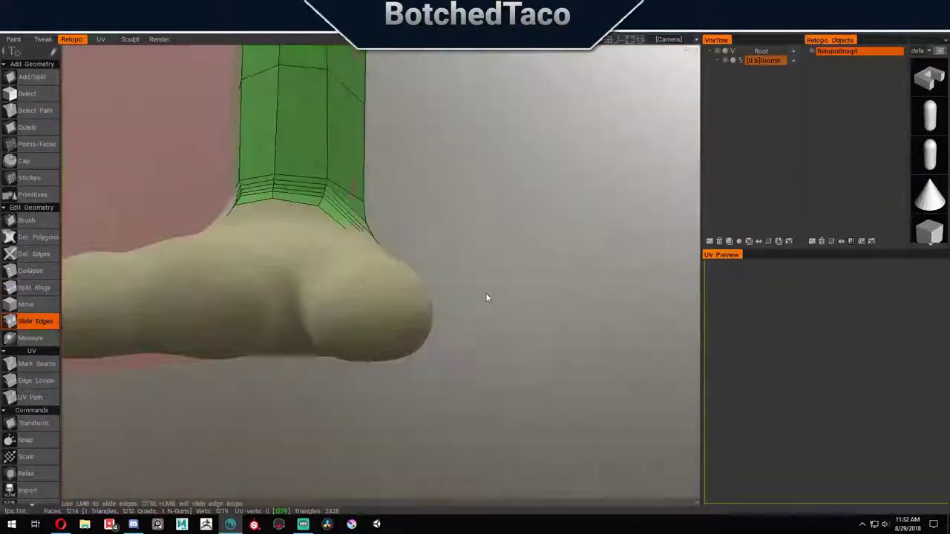
# Step: Place points on the outer toe, cover its tip with quads and move the vertices to fit the sculpt
pyautogui.moveTo(485, 292); pyautogui.dragTo(475, 297, button='middle')
pyautogui.press('p')
pyautogui.click(375, 286)
pyautogui.click(373, 319)
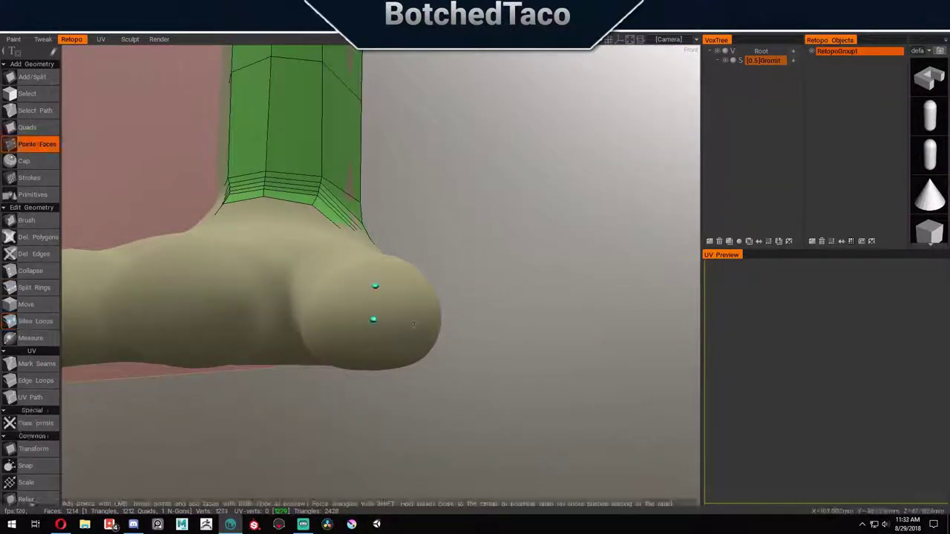
pyautogui.rightClick(356, 335)
pyautogui.moveTo(356, 336); pyautogui.dragTo(483, 327, button='middle')
pyautogui.click(26, 305)
pyautogui.moveTo(513, 297); pyautogui.dragTo(611, 354, button='middle')
# Step: Place points on the middle toe and start covering it with a separate patch of quads
pyautogui.press('p')
pyautogui.click(418, 297)
pyautogui.click(418, 307)
pyautogui.click(418, 317)
pyautogui.moveTo(418, 318); pyautogui.dragTo(556, 358, button='middle')
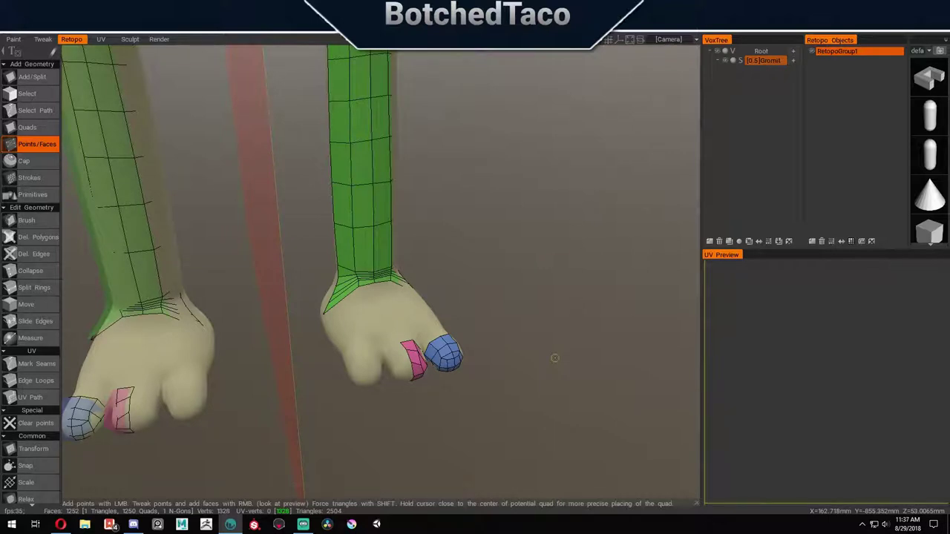
pyautogui.moveTo(555, 358)
pyautogui.mouseDown(button='middle')
pyautogui.moveTo(547, 299)
pyautogui.moveTo(562, 245)
pyautogui.moveTo(536, 359)
pyautogui.mouseUp(button='middle')
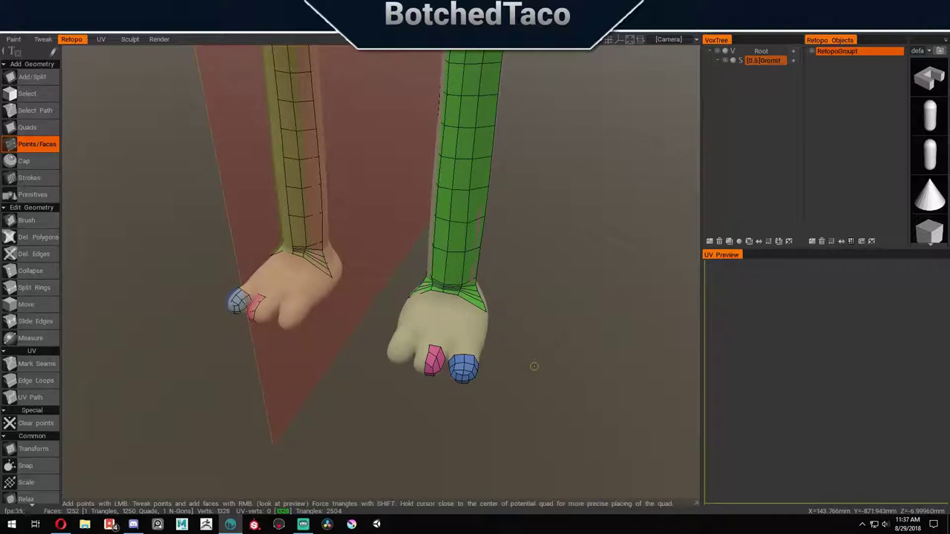
# Step: Cap the middle and inner toes with quads and move their vertices to fit the sculpt
pyautogui.moveTo(236, 307); pyautogui.dragTo(420, 308, button='middle')
pyautogui.click(348, 305)
pyautogui.scroll(3, 568, 229)
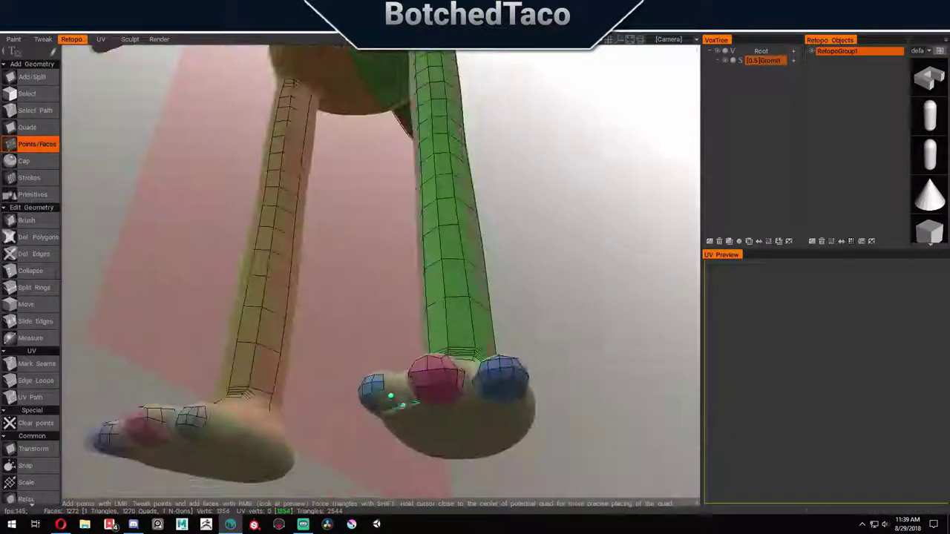
pyautogui.moveTo(401, 401); pyautogui.dragTo(521, 365, button='middle')
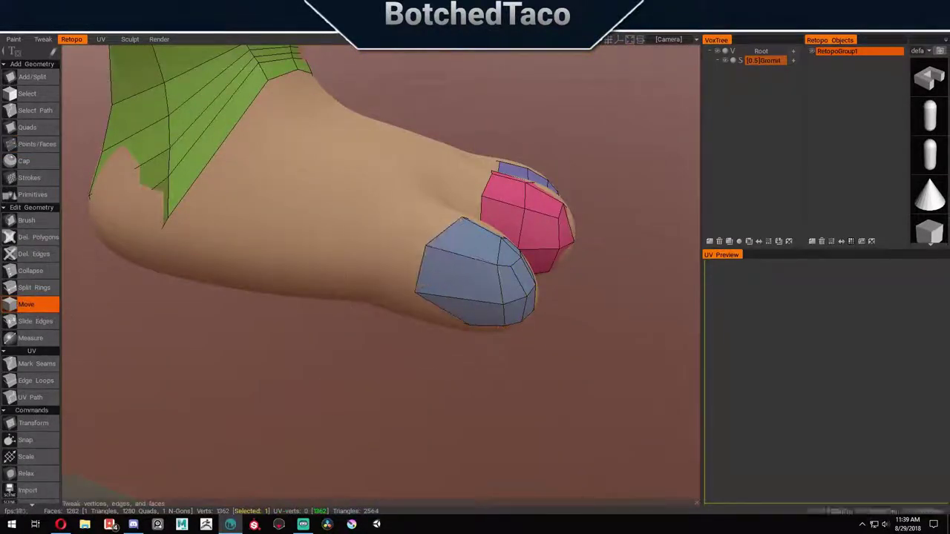
pyautogui.moveTo(445, 371); pyautogui.dragTo(469, 290, button='middle')
pyautogui.moveTo(423, 368); pyautogui.dragTo(458, 372, button='middle')
pyautogui.moveTo(334, 343); pyautogui.dragTo(419, 445, button='middle')
pyautogui.moveTo(205, 322); pyautogui.dragTo(478, 313, button='middle')
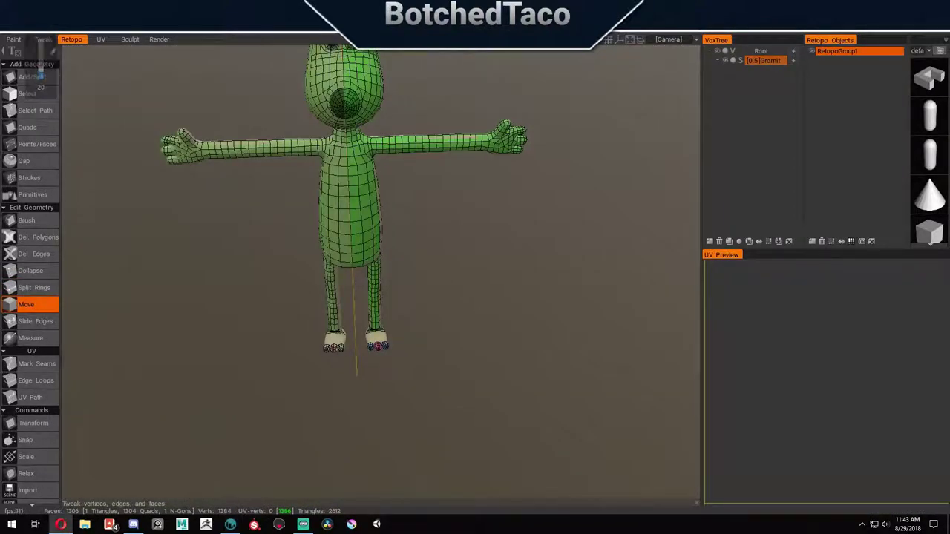
# Step: Extend quads under the heel and set the camera to rotate around the last draw point
pyautogui.moveTo(519, 250); pyautogui.dragTo(390, 142, button='middle')
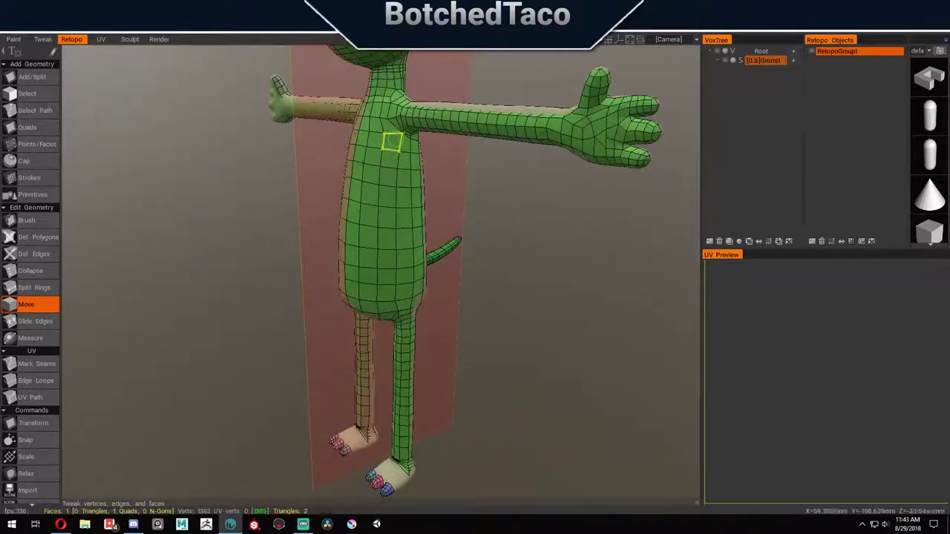
pyautogui.scroll(5, 573, 230)
pyautogui.scroll(-5, 573, 239)
pyautogui.moveTo(573, 239)
pyautogui.mouseDown(button='middle')
pyautogui.moveTo(520, 317)
pyautogui.moveTo(450, 240)
pyautogui.moveTo(482, 239)
pyautogui.moveTo(471, 350)
pyautogui.moveTo(518, 197)
pyautogui.moveTo(485, 121)
pyautogui.moveTo(485, 260)
pyautogui.moveTo(415, 222)
pyautogui.moveTo(603, 206)
pyautogui.moveTo(393, 223)
pyautogui.moveTo(573, 374)
pyautogui.moveTo(475, 297)
pyautogui.moveTo(562, 354)
pyautogui.moveTo(557, 186)
pyautogui.moveTo(565, 278)
pyautogui.moveTo(491, 194)
pyautogui.moveTo(381, 240)
pyautogui.moveTo(487, 309)
pyautogui.moveTo(520, 195)
pyautogui.moveTo(613, 161)
pyautogui.moveTo(565, 222)
pyautogui.mouseUp(button='middle')
pyautogui.click(37, 144)
pyautogui.click(668, 38)
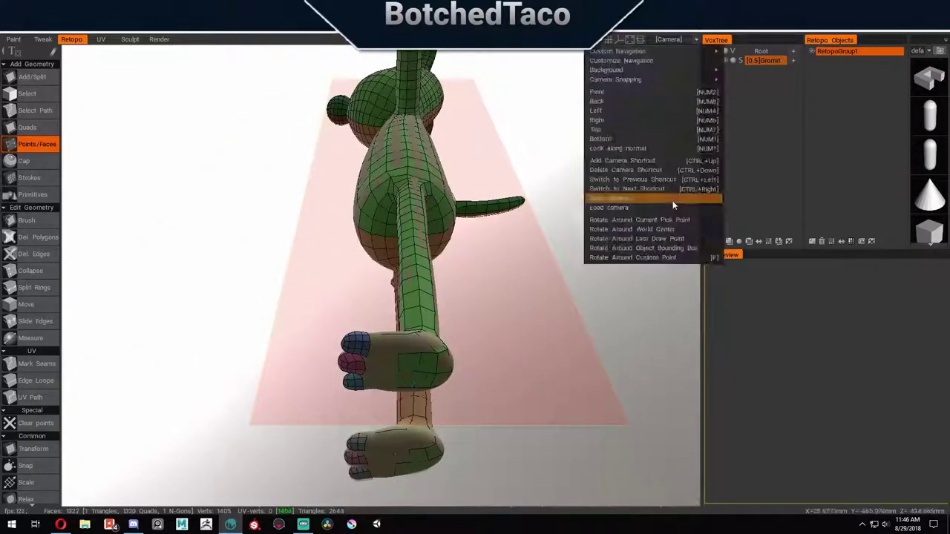
pyautogui.click(669, 241)
# Step: Cover the foot with quads up to the toes and add extra lengthwise edge loops to the leg, evening their spacing
pyautogui.moveTo(669, 240); pyautogui.dragTo(574, 425, button='middle')
pyautogui.click(35, 321)
pyautogui.press('r')
pyautogui.moveTo(611, 397); pyautogui.dragTo(386, 327, button='middle')
pyautogui.moveTo(520, 149); pyautogui.dragTo(520, 349)
pyautogui.click(35, 321)
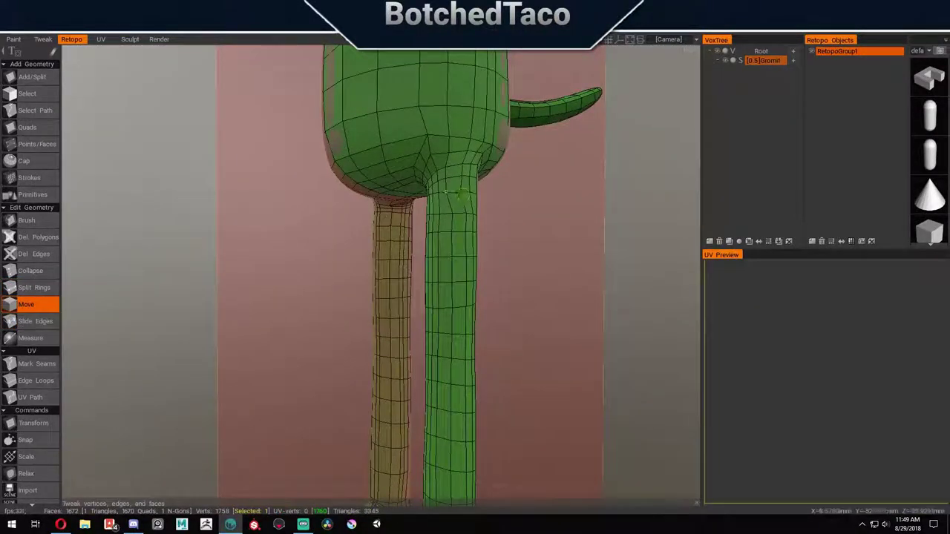
pyautogui.scroll(-5, 611, 217)
pyautogui.moveTo(611, 217); pyautogui.dragTo(542, 252)
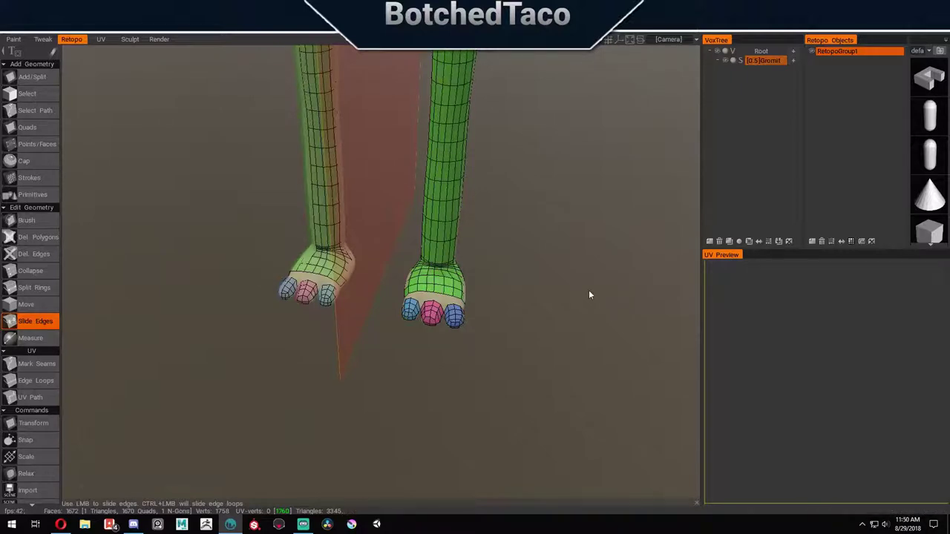
# Step: Fill the gap between the foot and the three toe caps with quads and adjust the vertices around the joins
pyautogui.moveTo(589, 296); pyautogui.dragTo(399, 256)
pyautogui.click(37, 144)
pyautogui.moveTo(328, 384); pyautogui.dragTo(456, 203)
pyautogui.press('m')
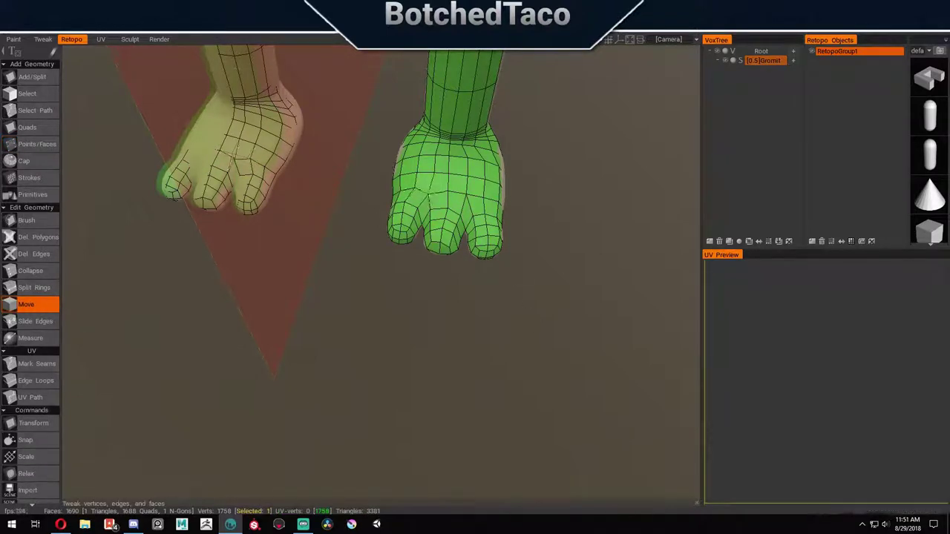
pyautogui.click(37, 144)
pyautogui.moveTo(535, 245); pyautogui.dragTo(546, 340)
pyautogui.press('m')
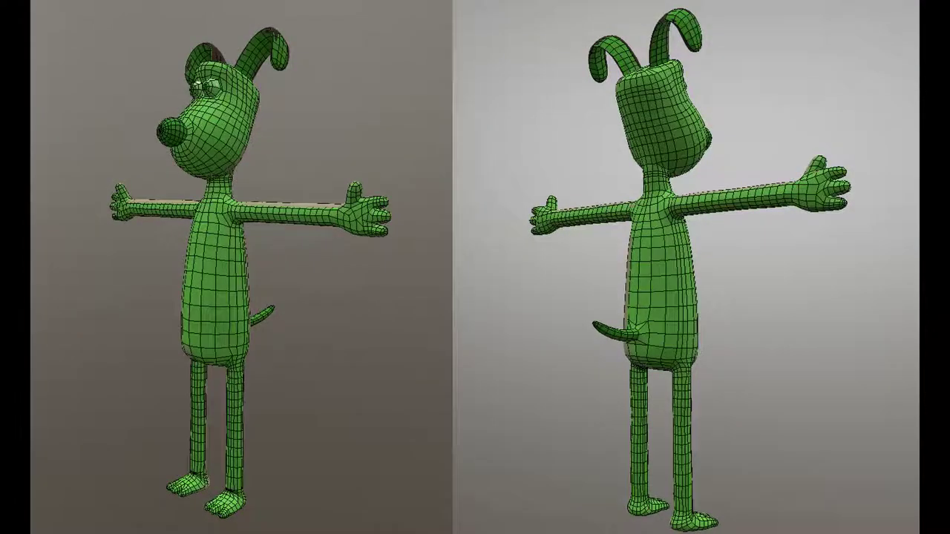